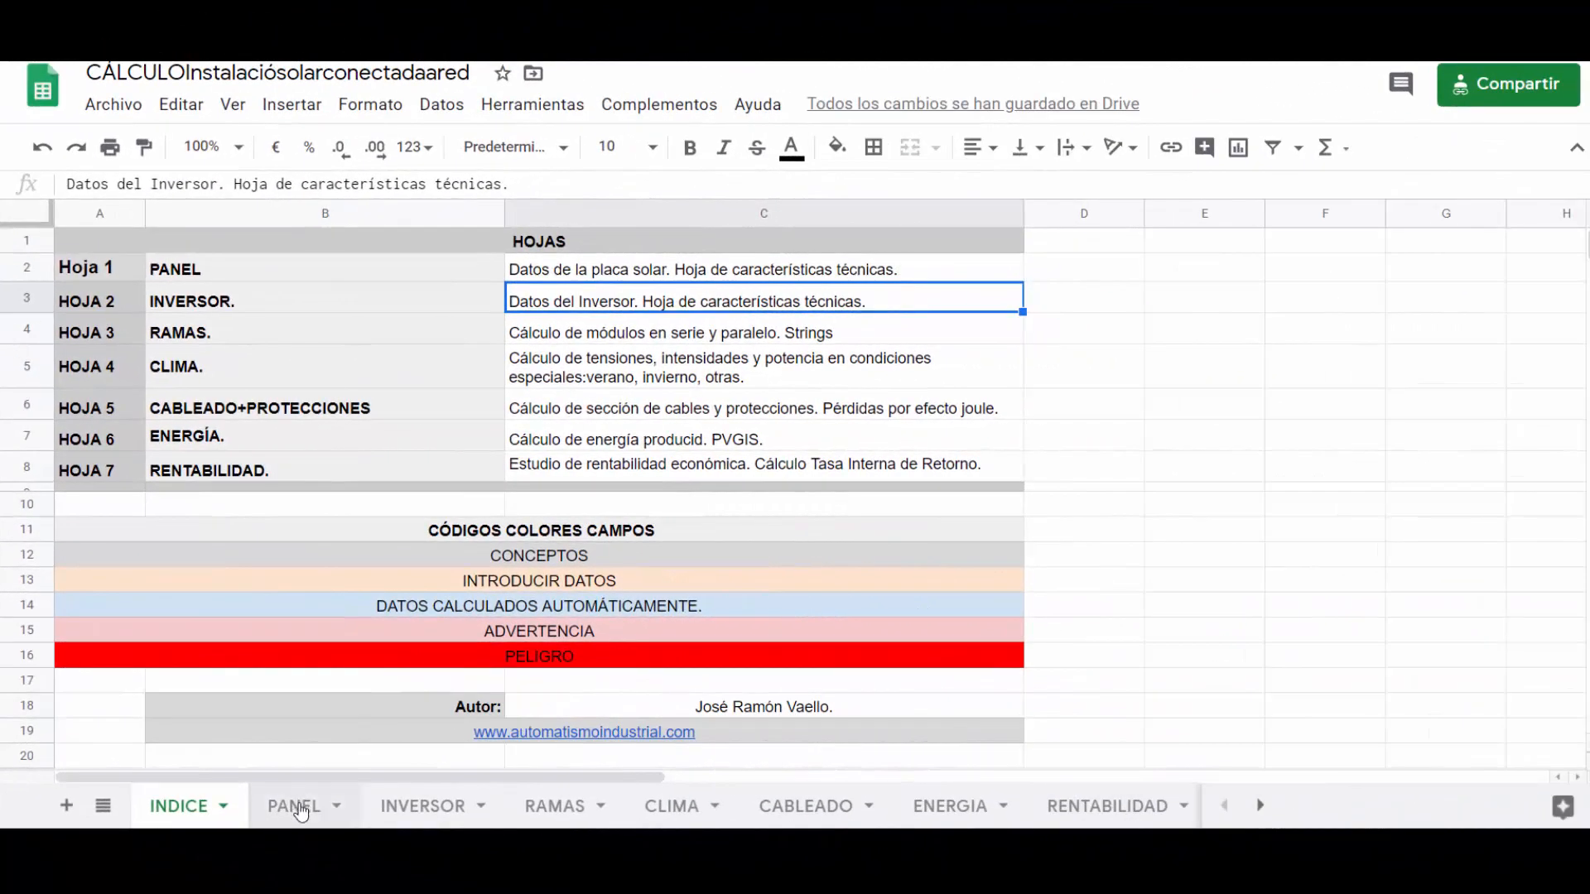
Step: Open the PANEL sheet and read the notes on the solar panel parameters from Ppk (w) down to g
left_click(300, 810)
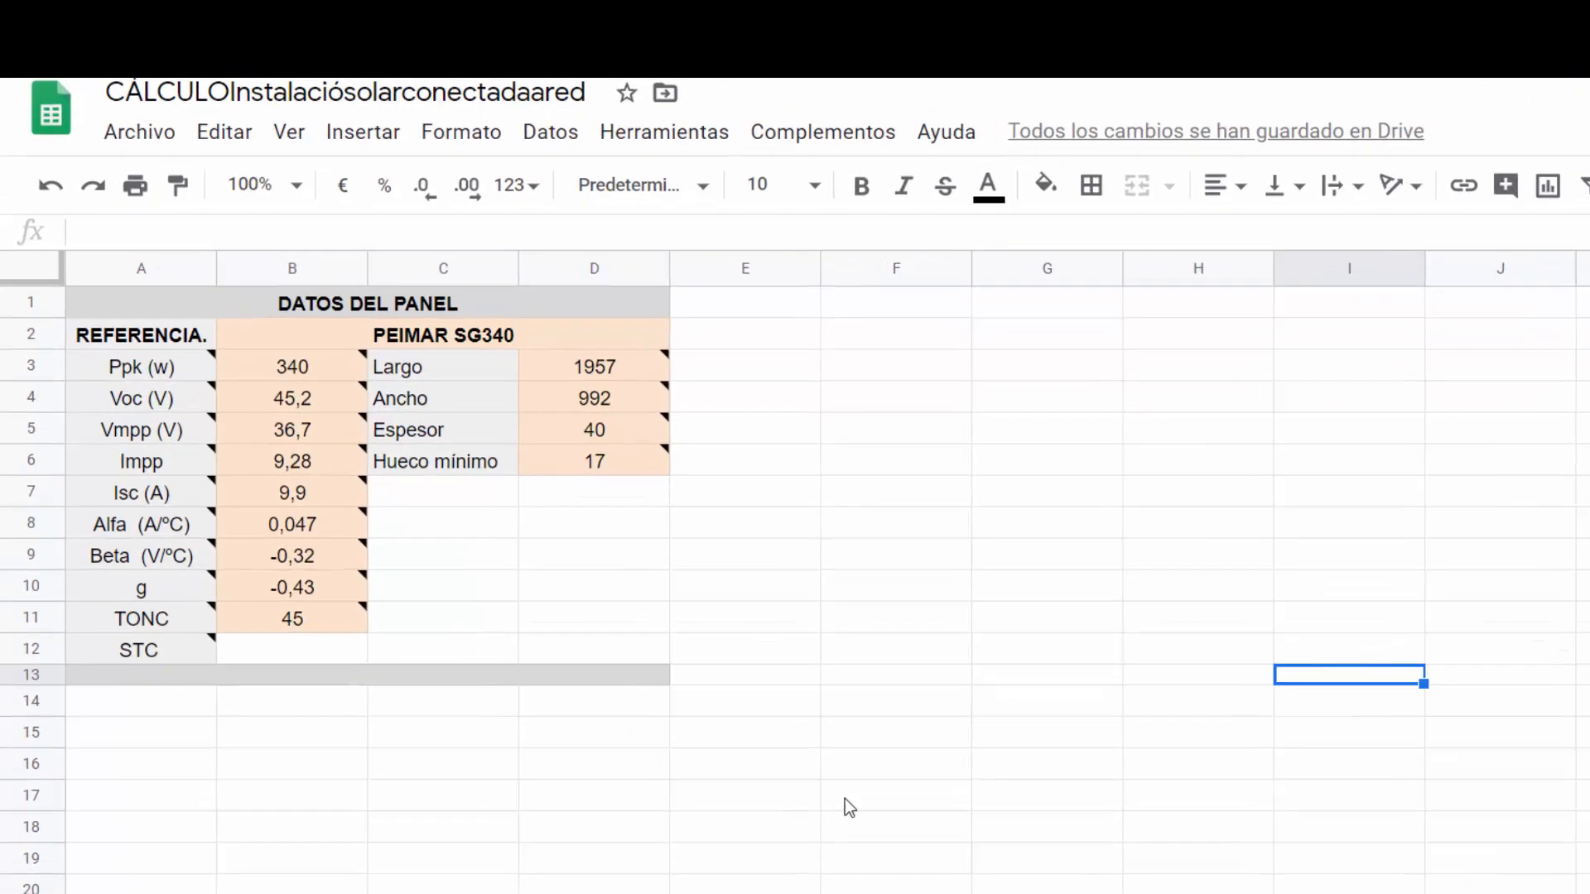
mouse_move(101, 294)
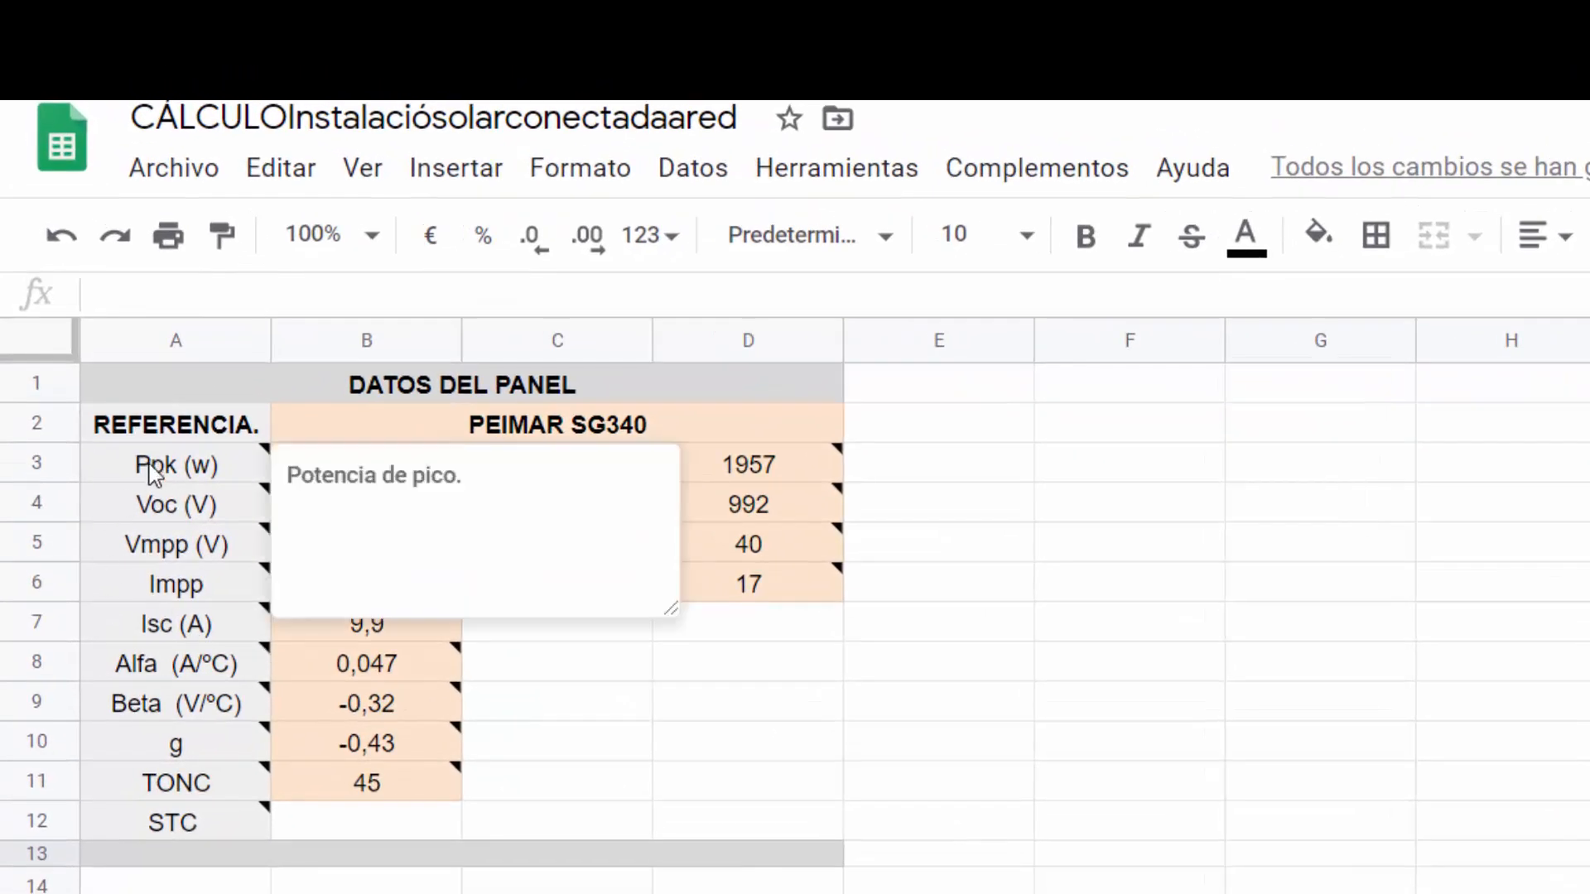
mouse_move(143, 513)
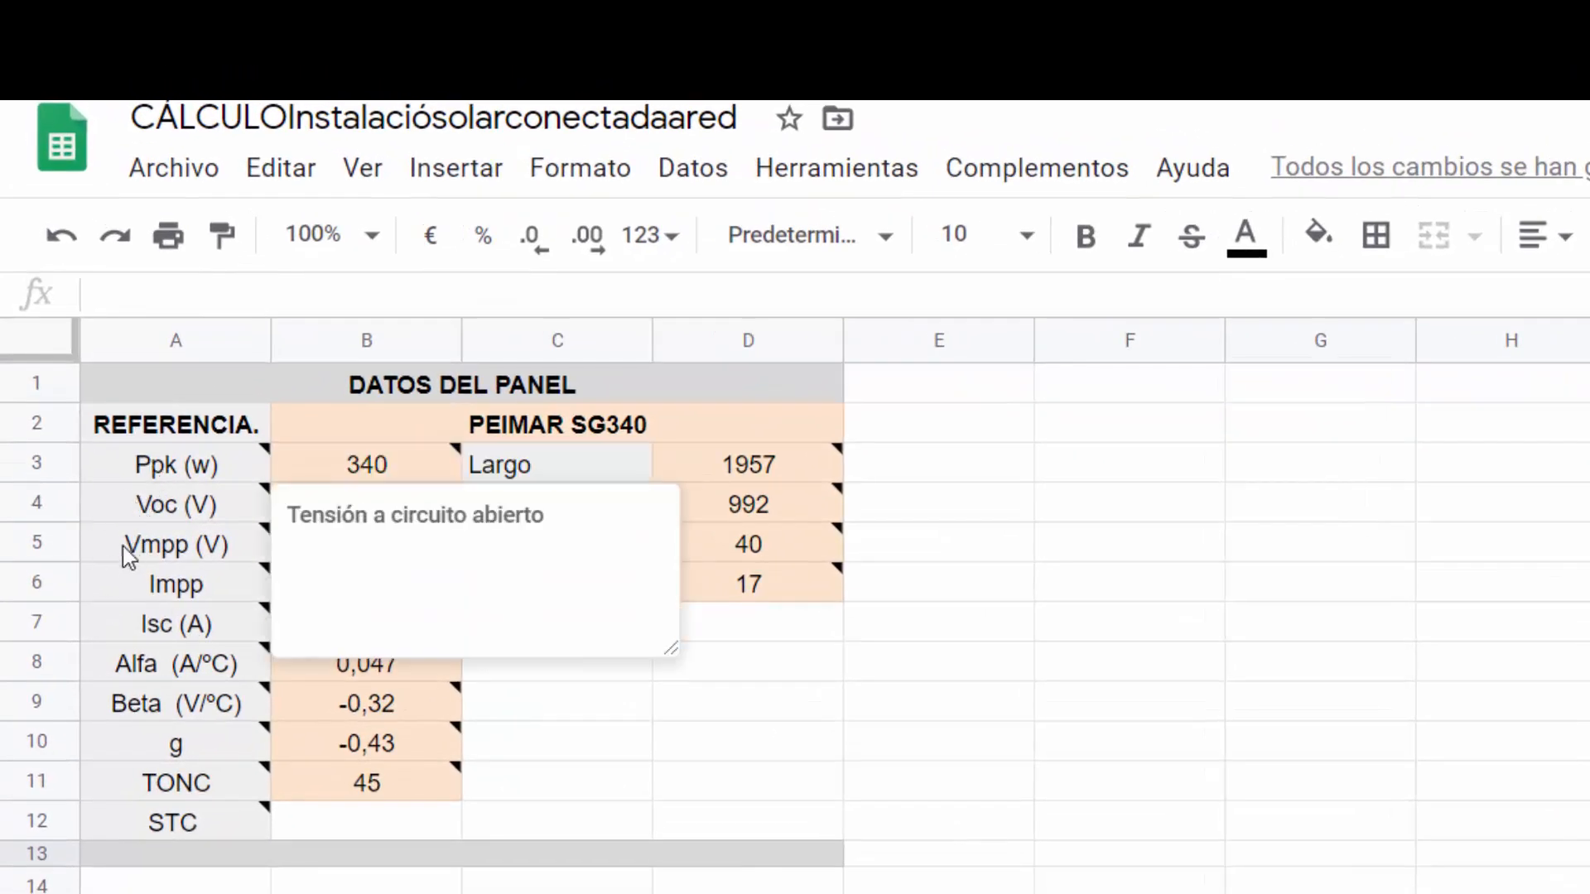
mouse_move(126, 561)
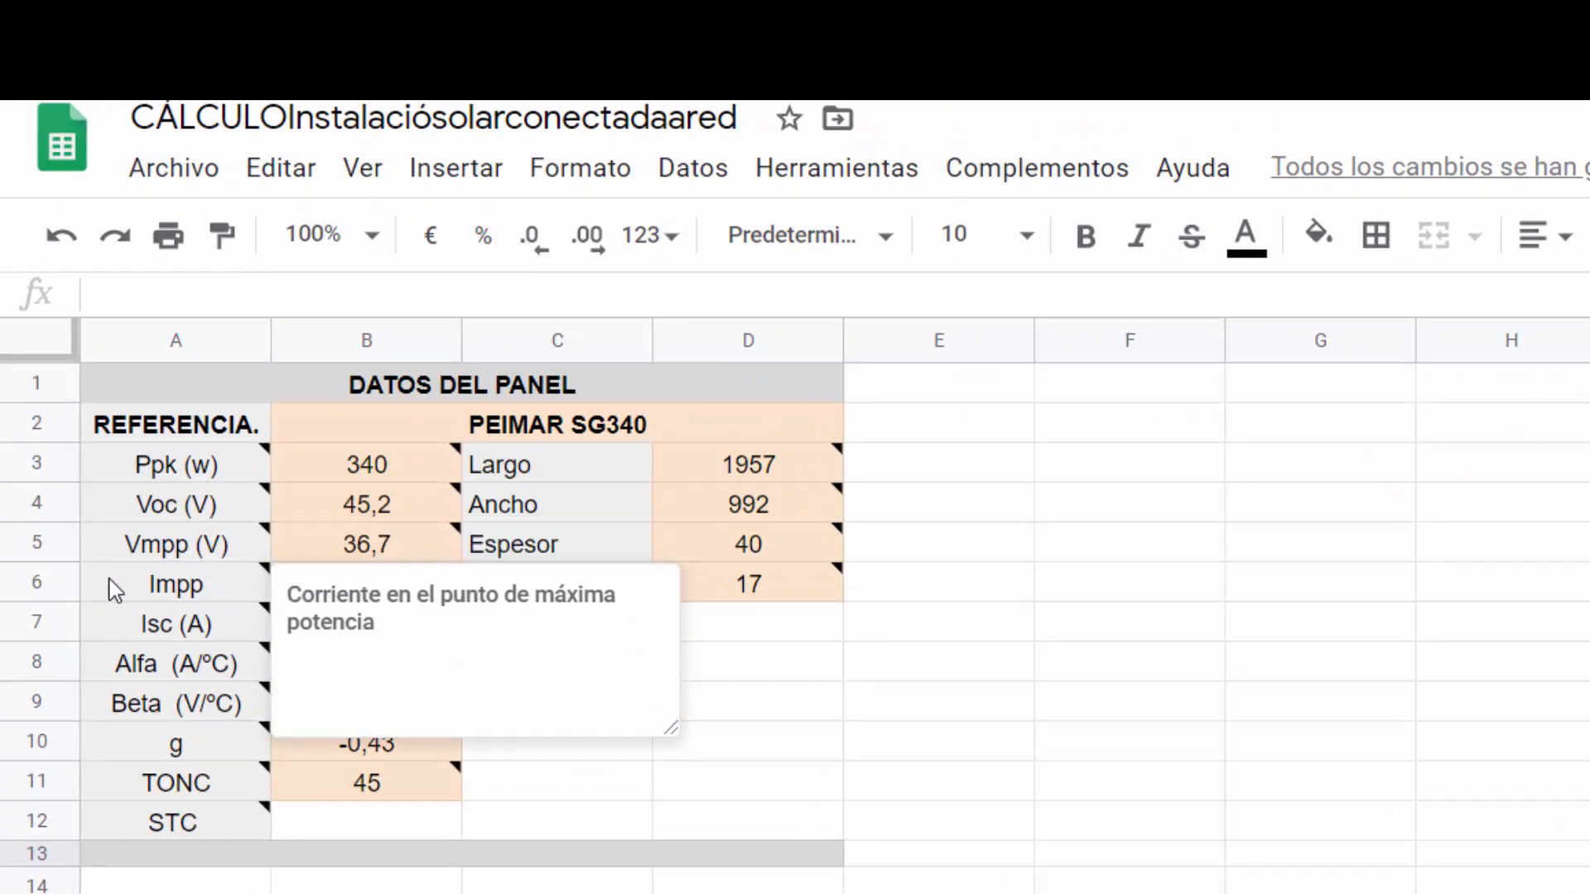
mouse_move(131, 625)
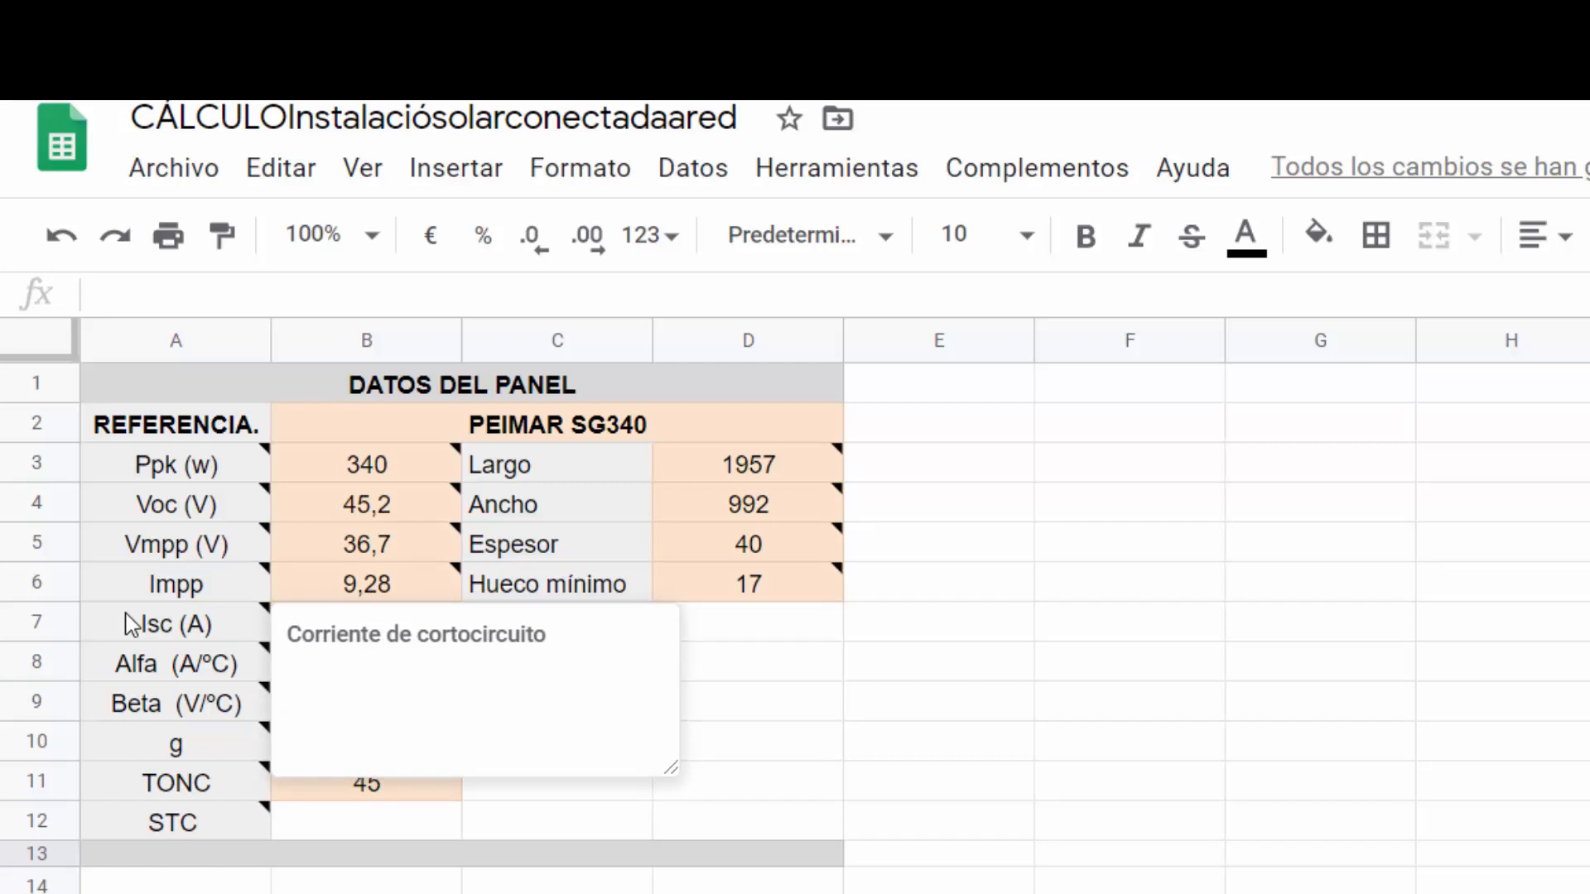
mouse_move(141, 672)
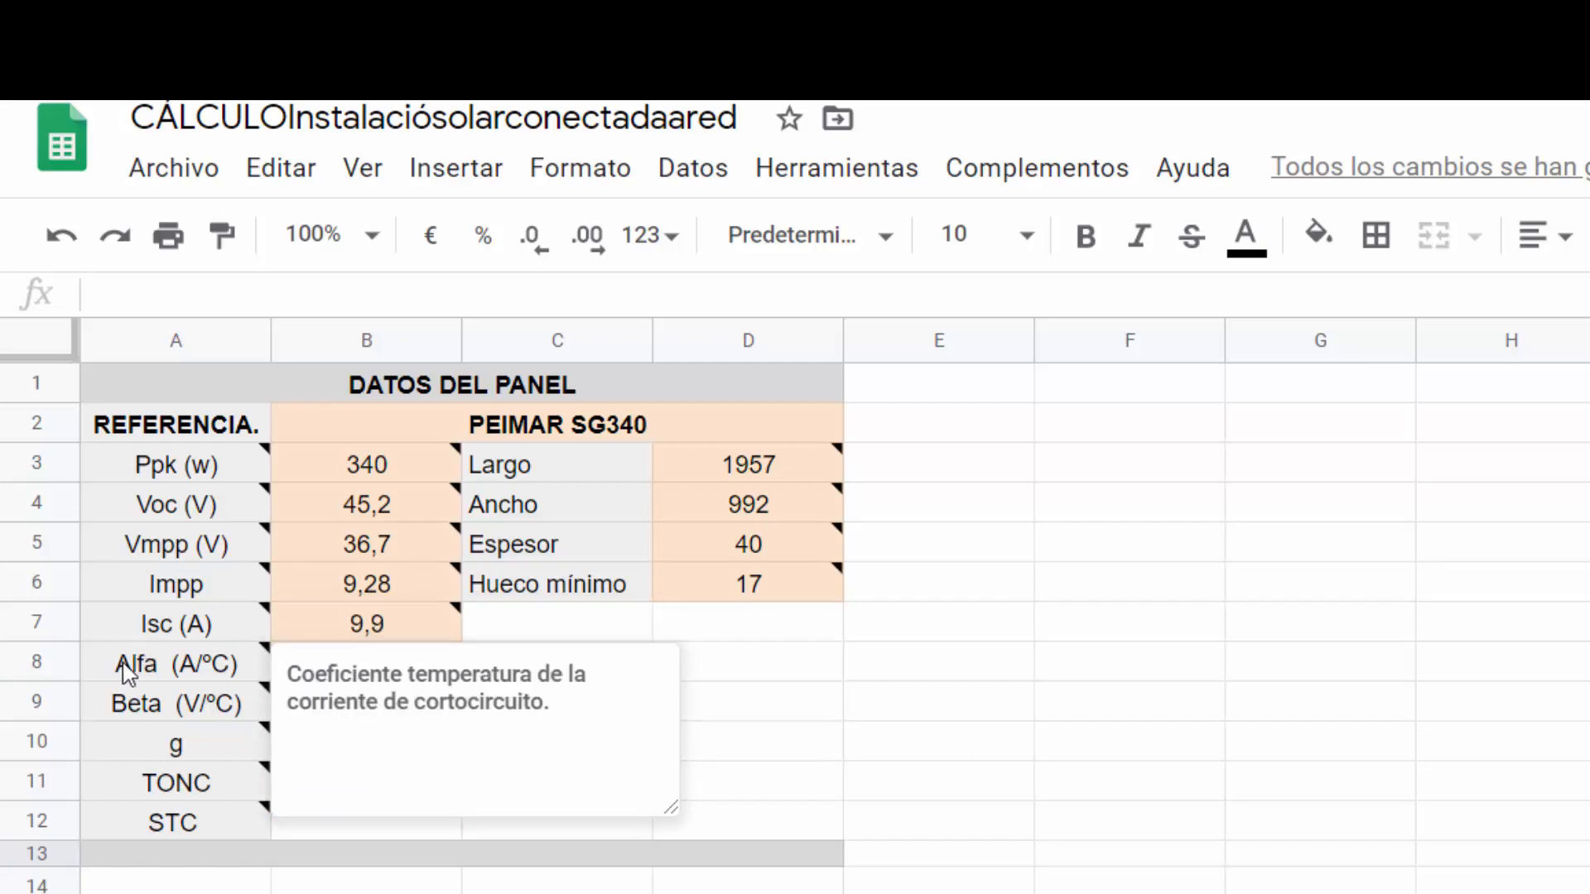
mouse_move(101, 702)
mouse_move(137, 753)
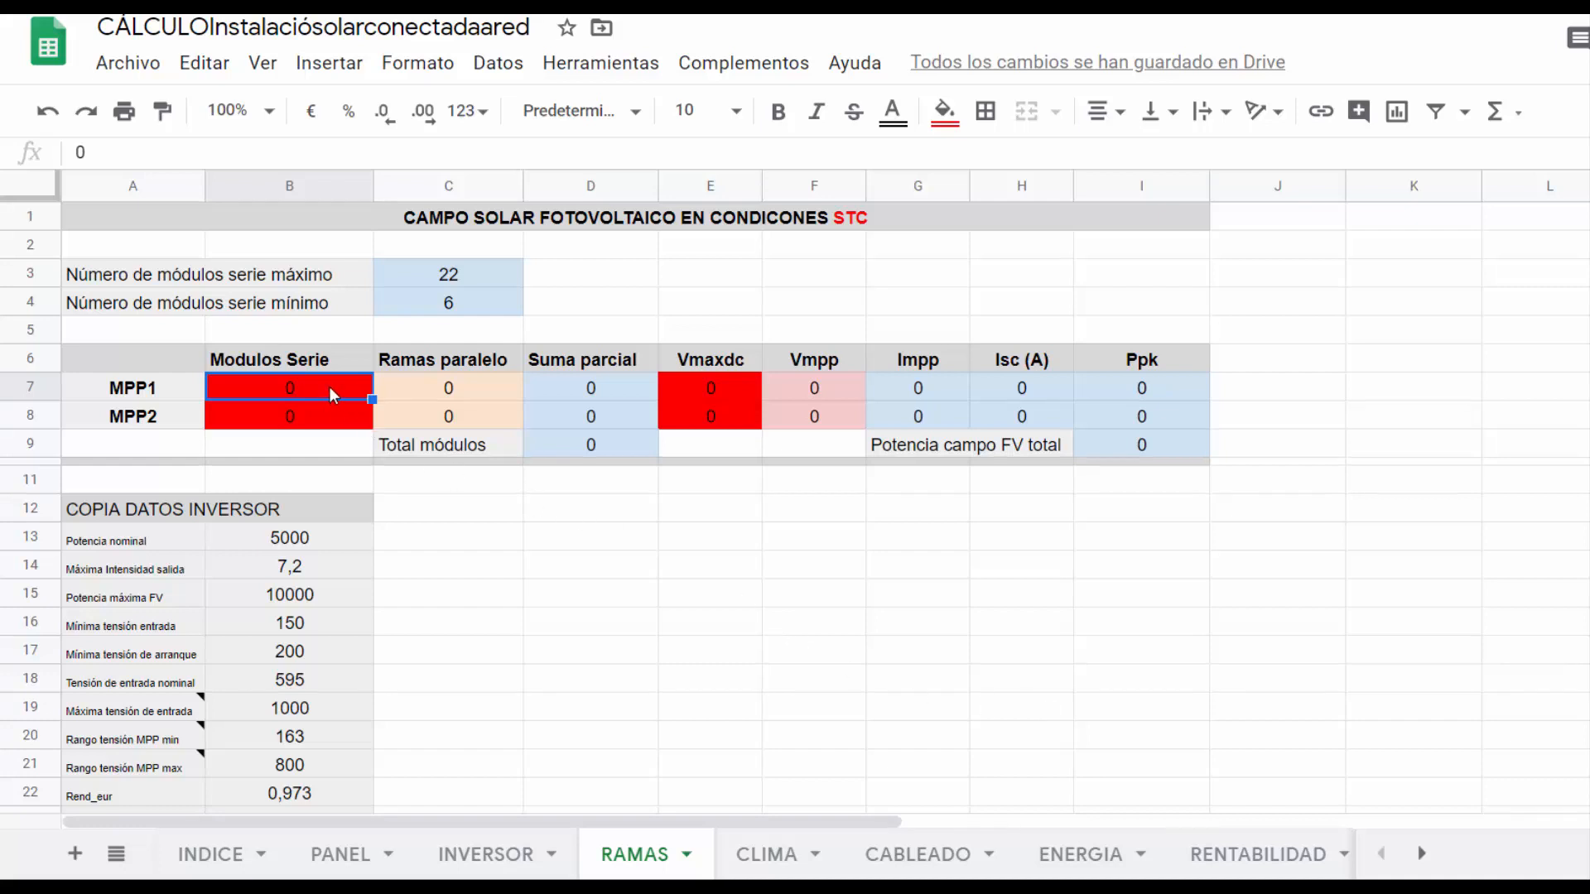
Step: In the RAMAS sheet, set MPP1 to 22 modules in series and 1 parallel branch
type("22")
key("Tab")
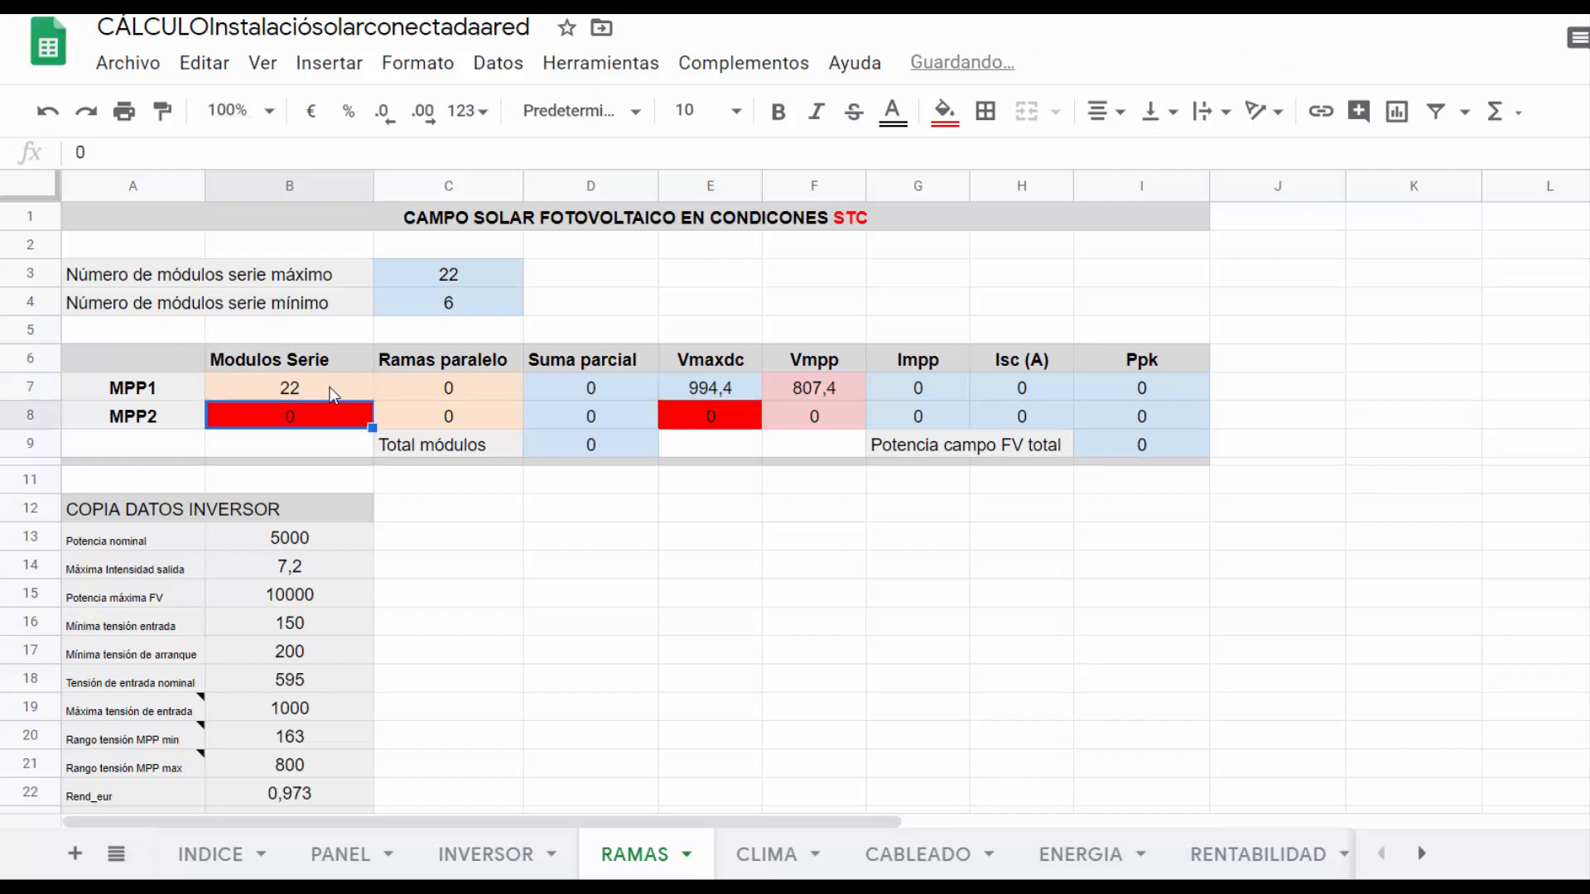
type("1")
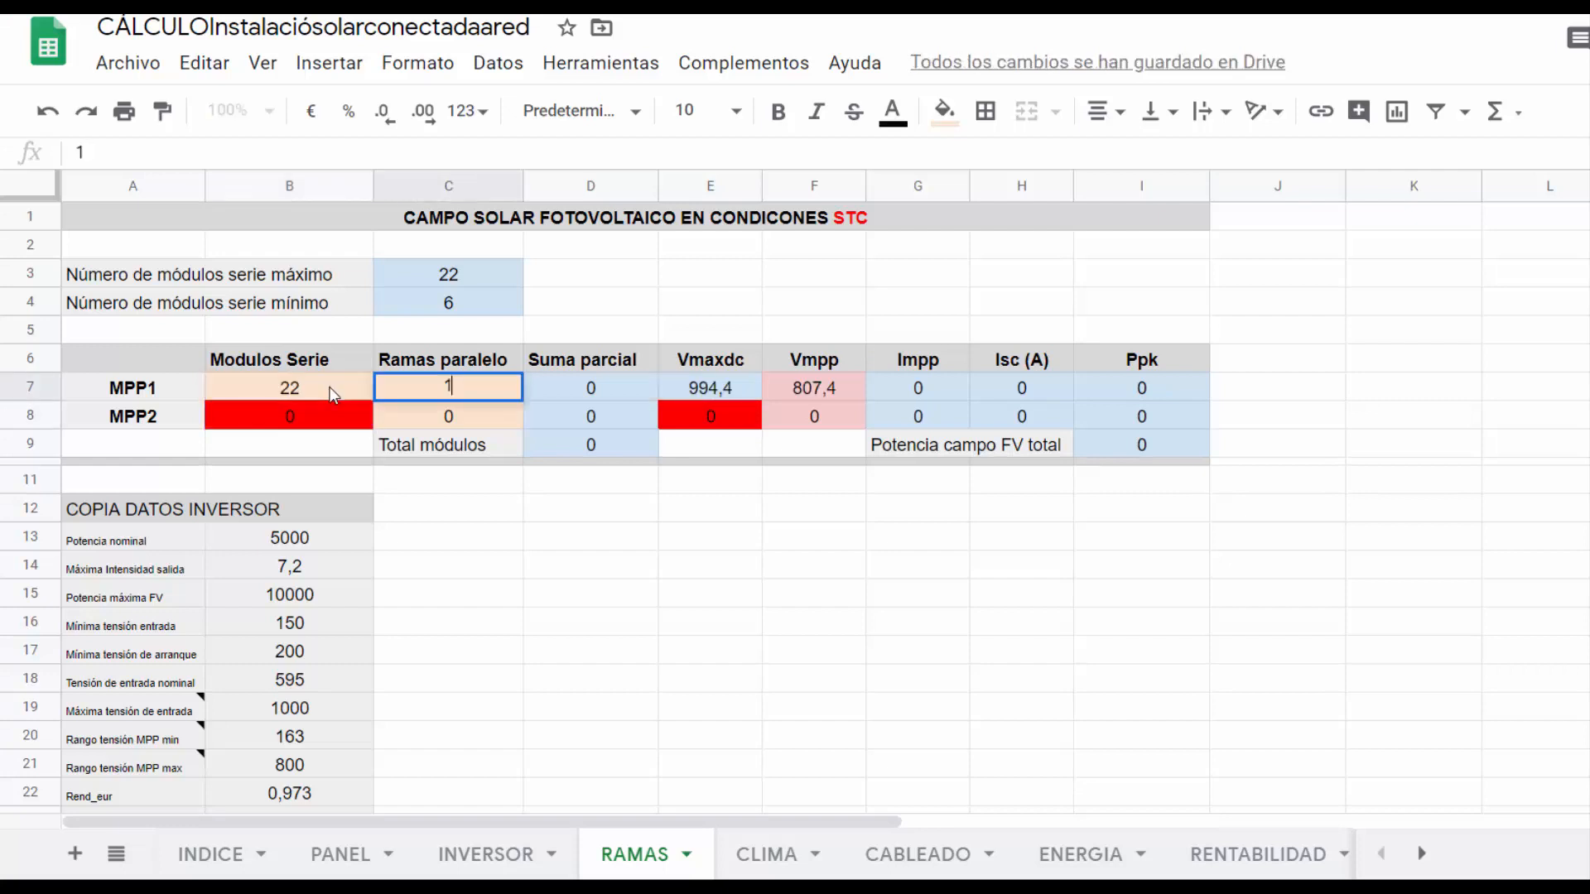
key("Return")
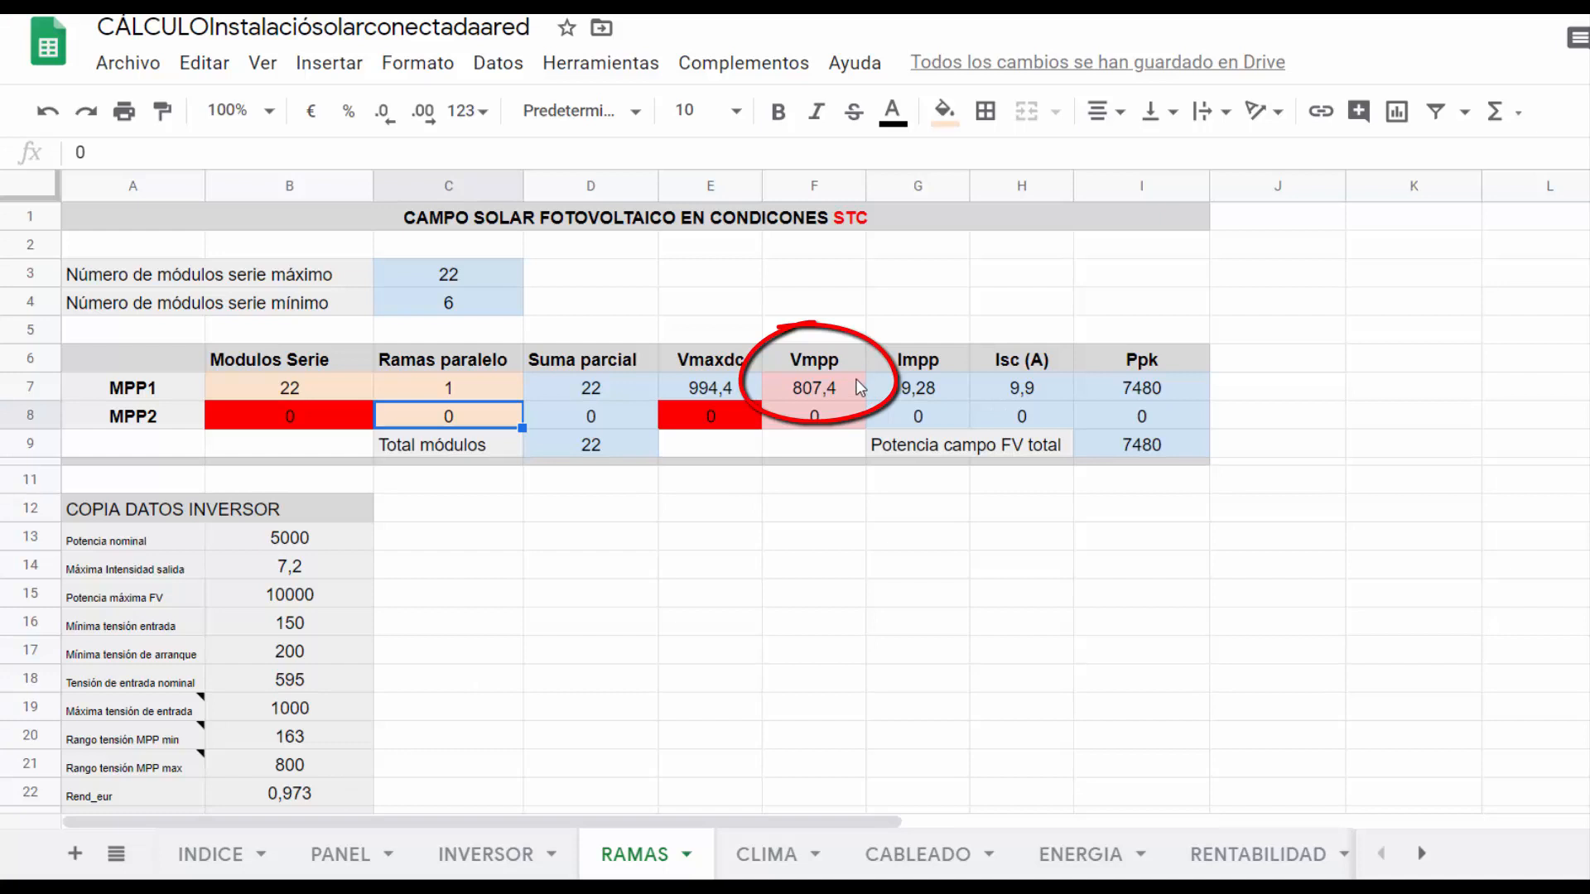
Step: Try 2 parallel branches for MPP1 and restore the value to 1
left_click(489, 396)
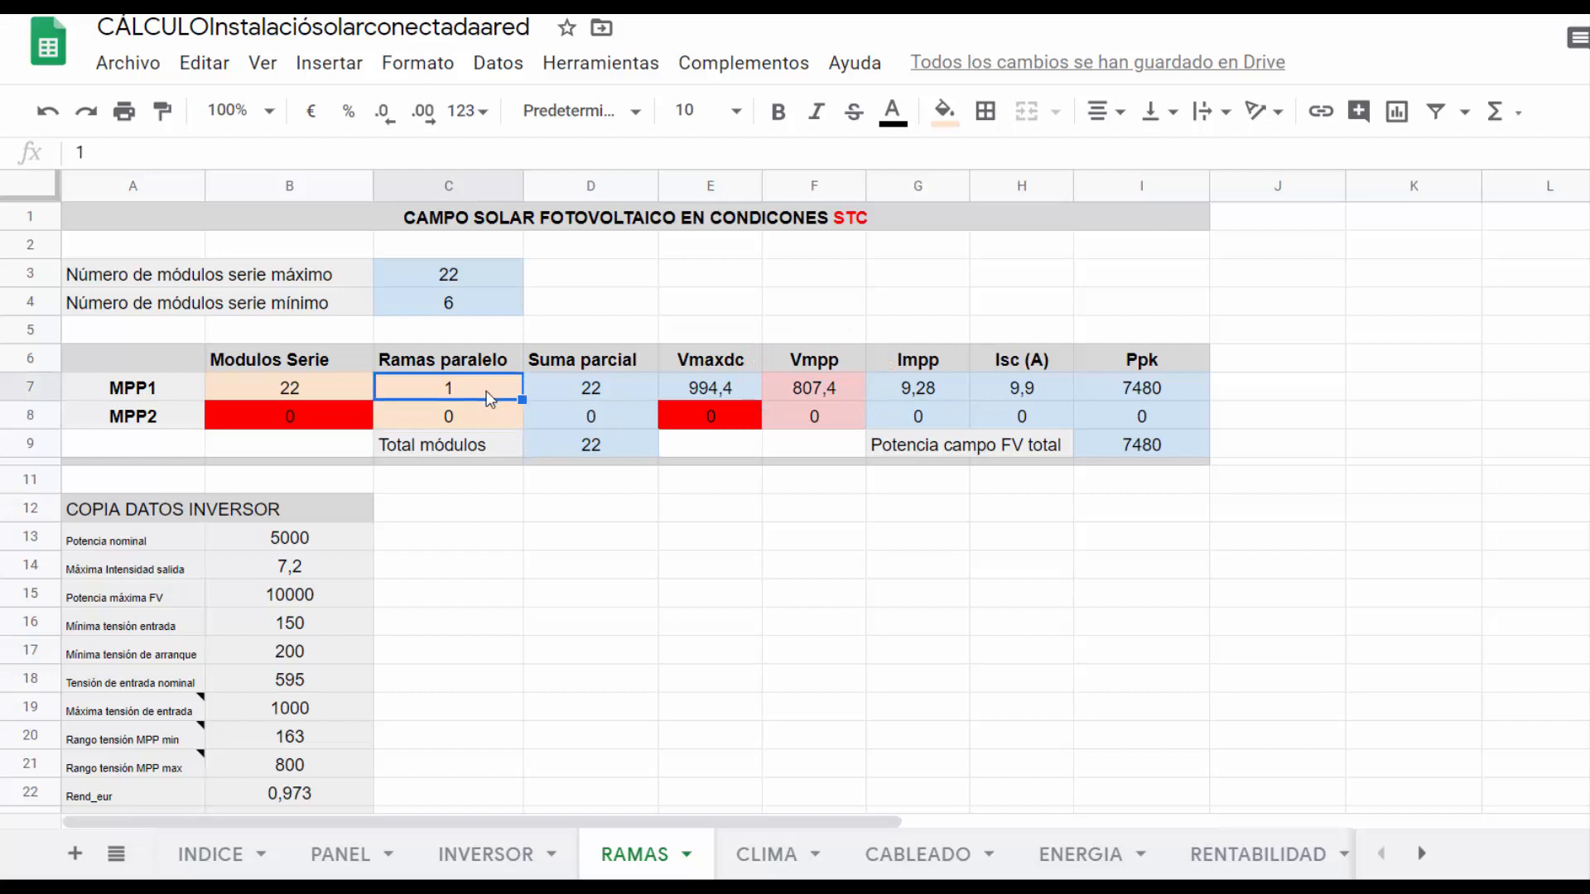
type("2")
key("Return")
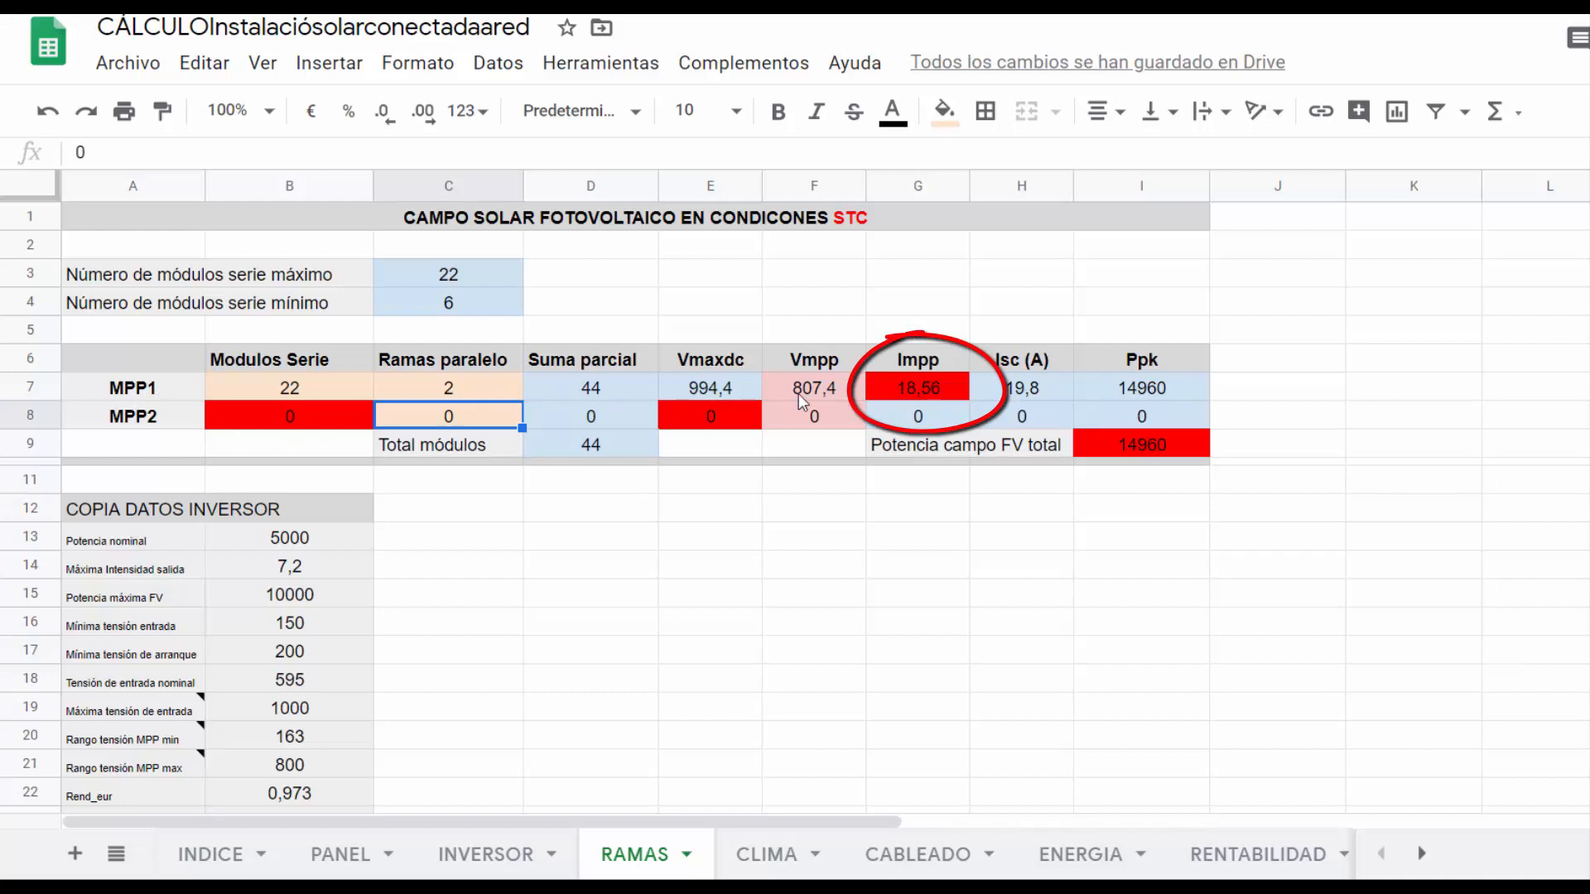
left_click(492, 396)
type("1")
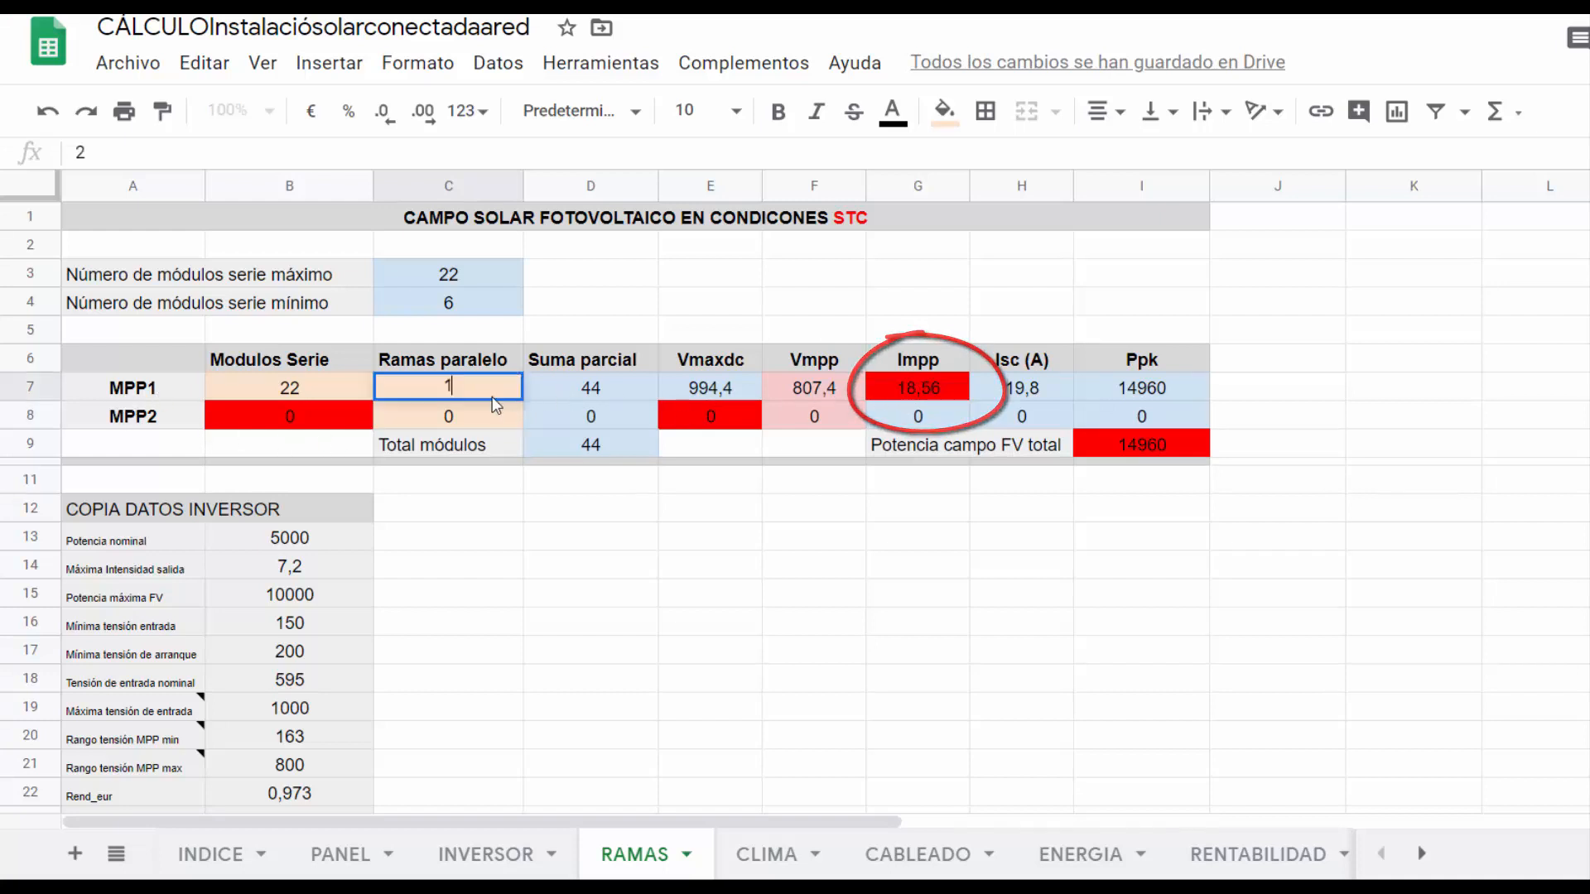
key("Return")
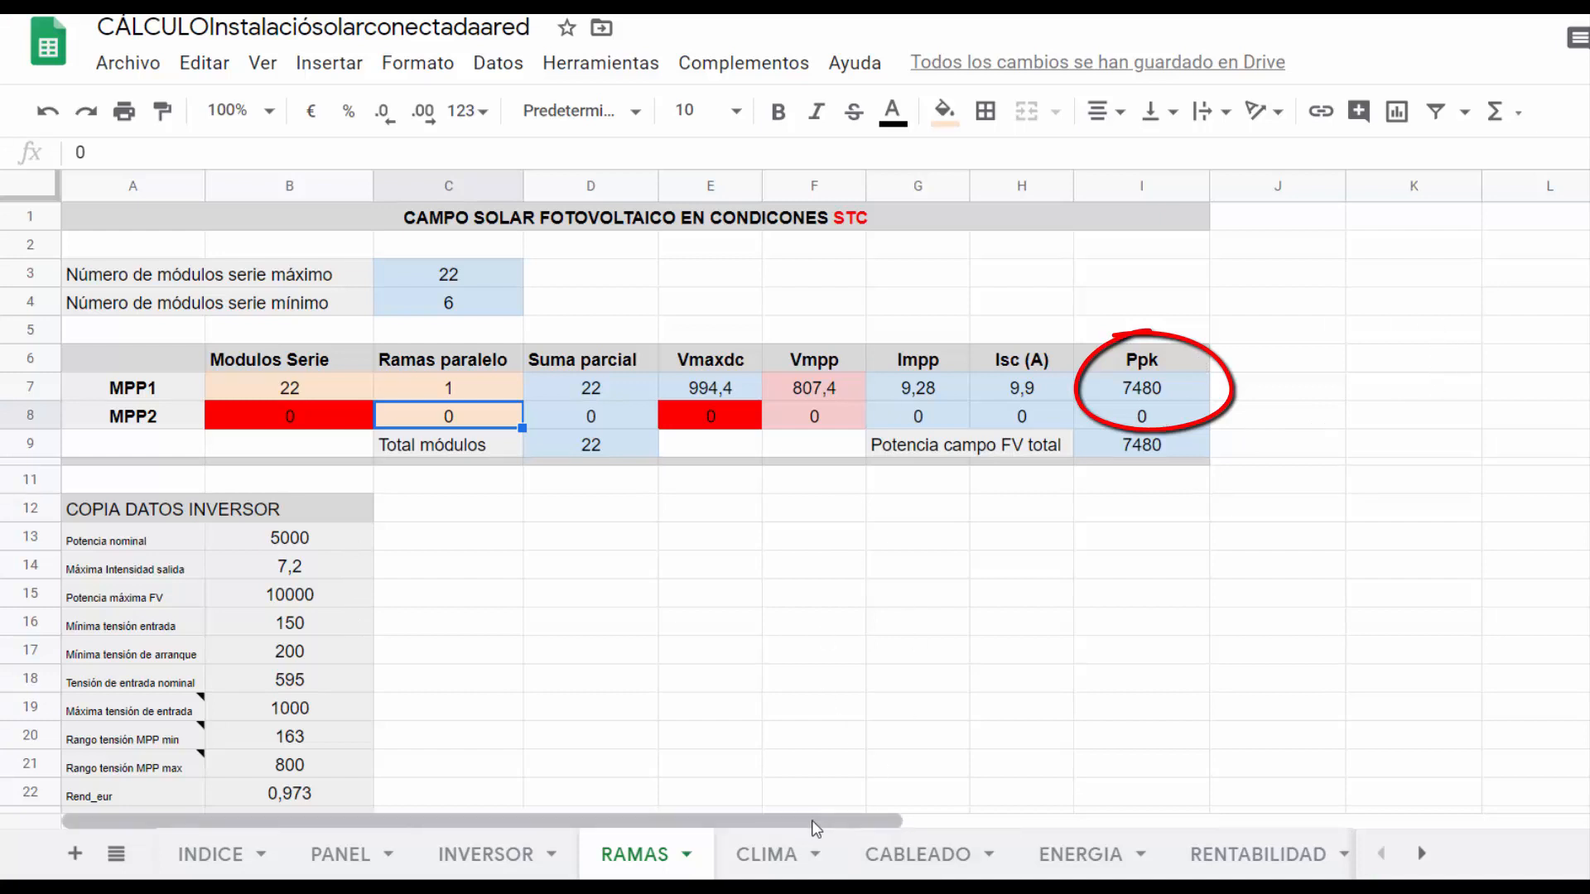
Step: Check the field values in the CLIMA sheet and set MPP1's series modules in RAMAS to 20
left_click(768, 861)
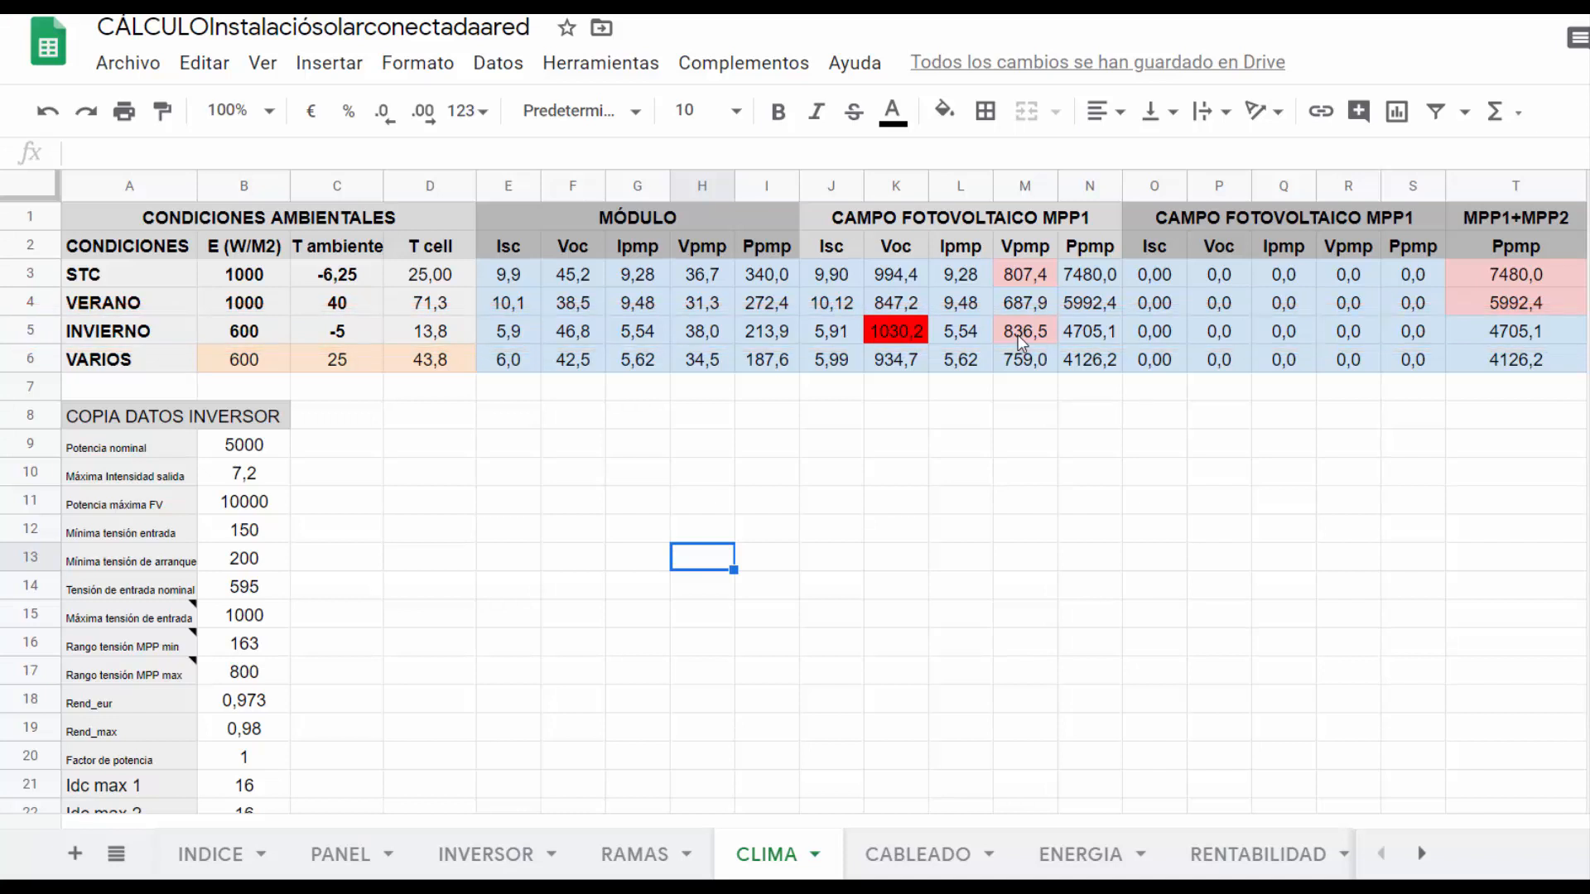
left_click(651, 851)
left_click(318, 398)
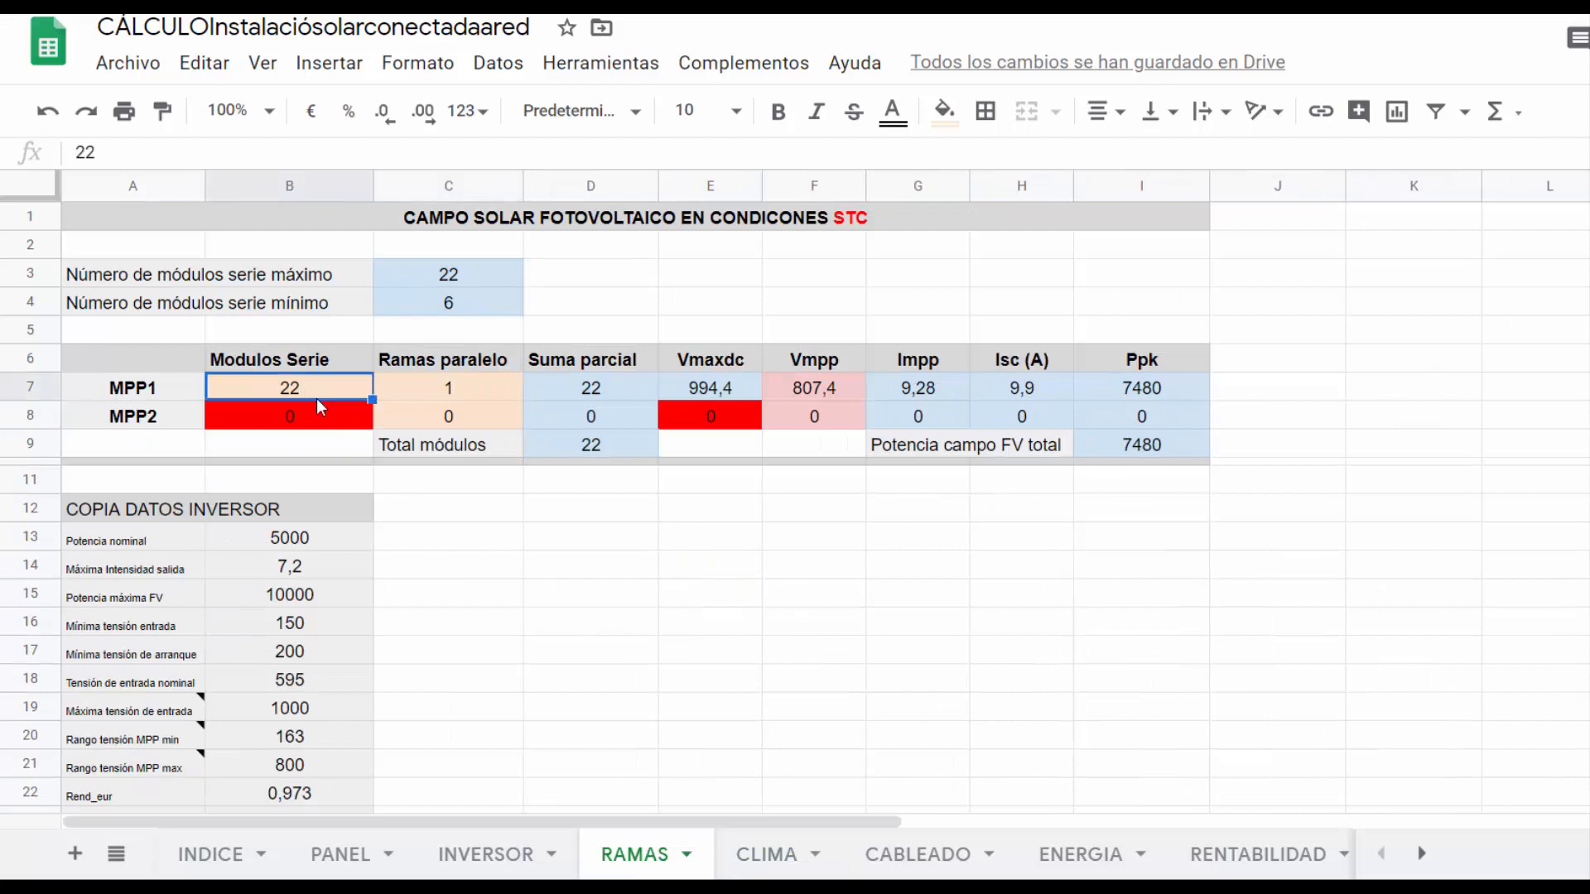
type("20")
key("Return")
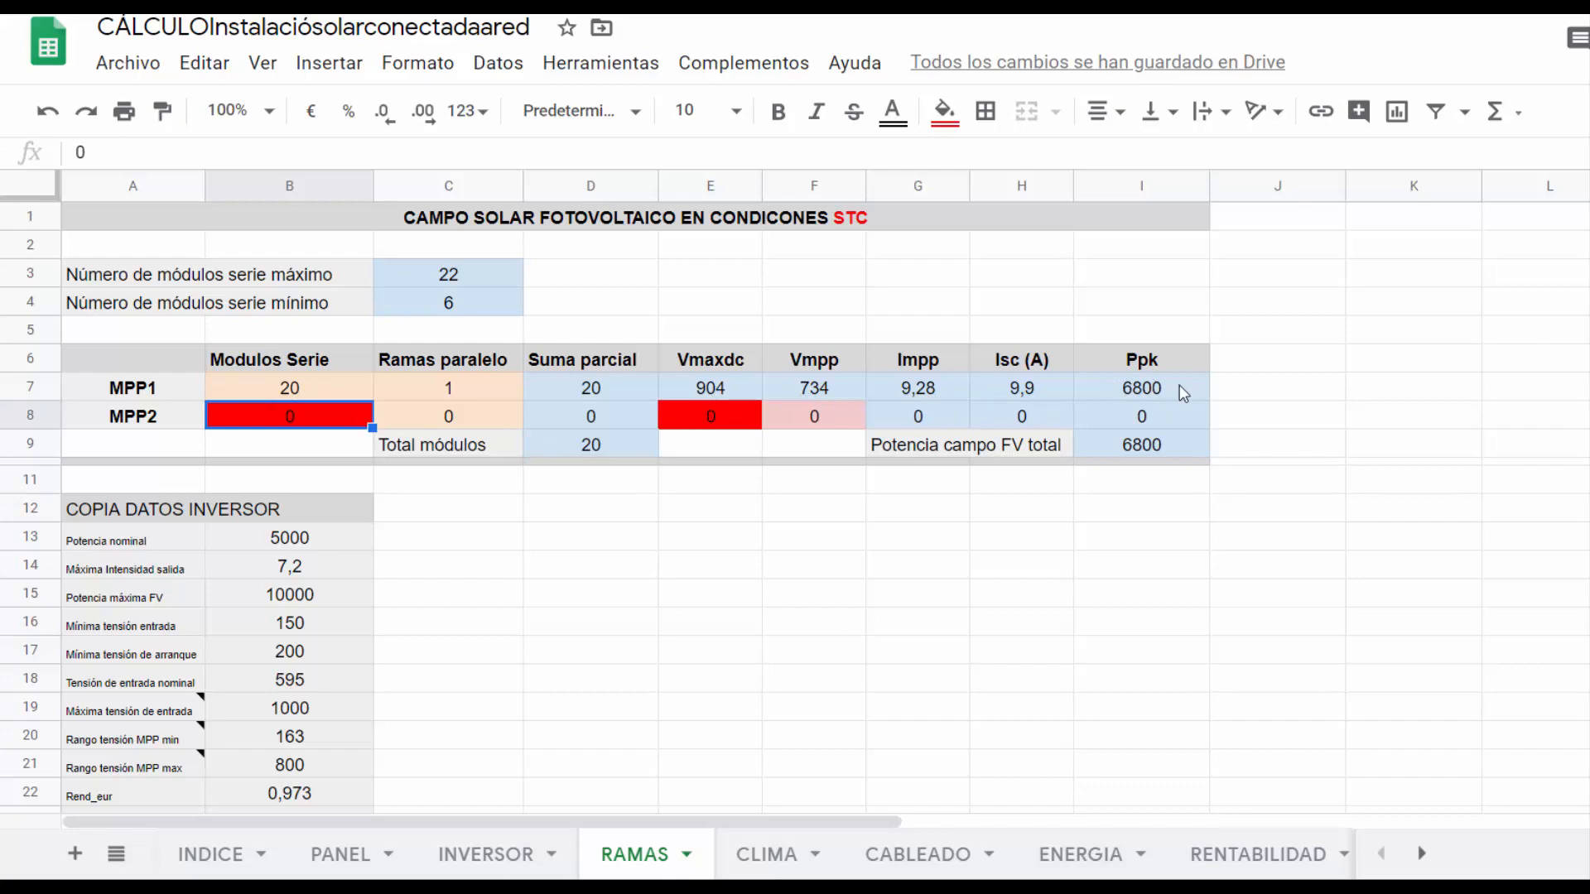
Step: Check the summer power in the CLIMA sheet and reduce MPP1's series modules in RAMAS to 18
left_click(767, 853)
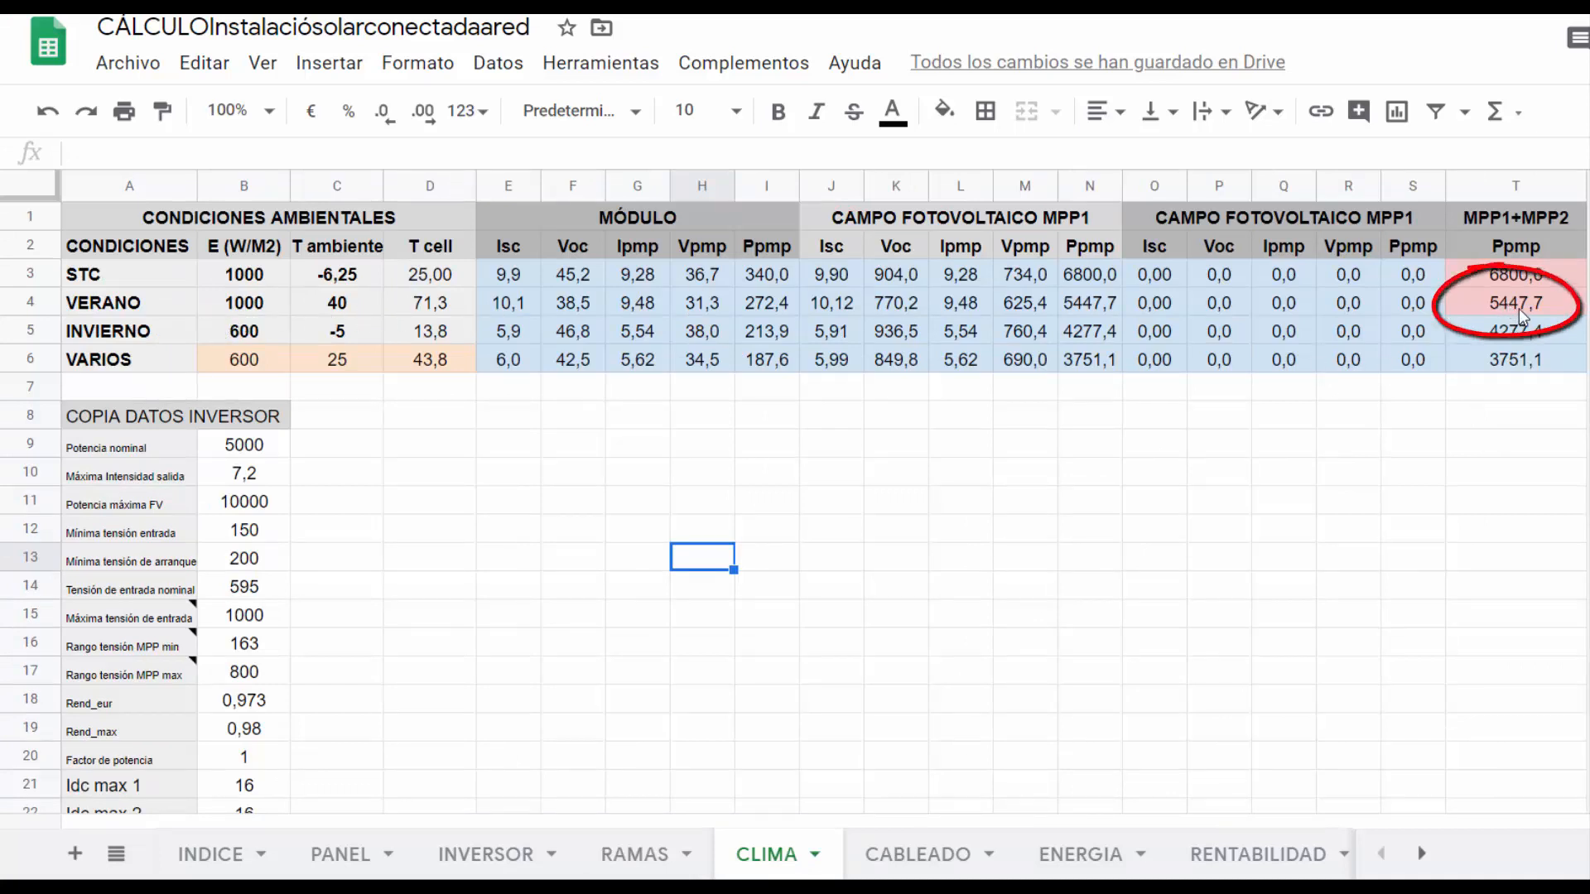
left_click(657, 861)
left_click(336, 391)
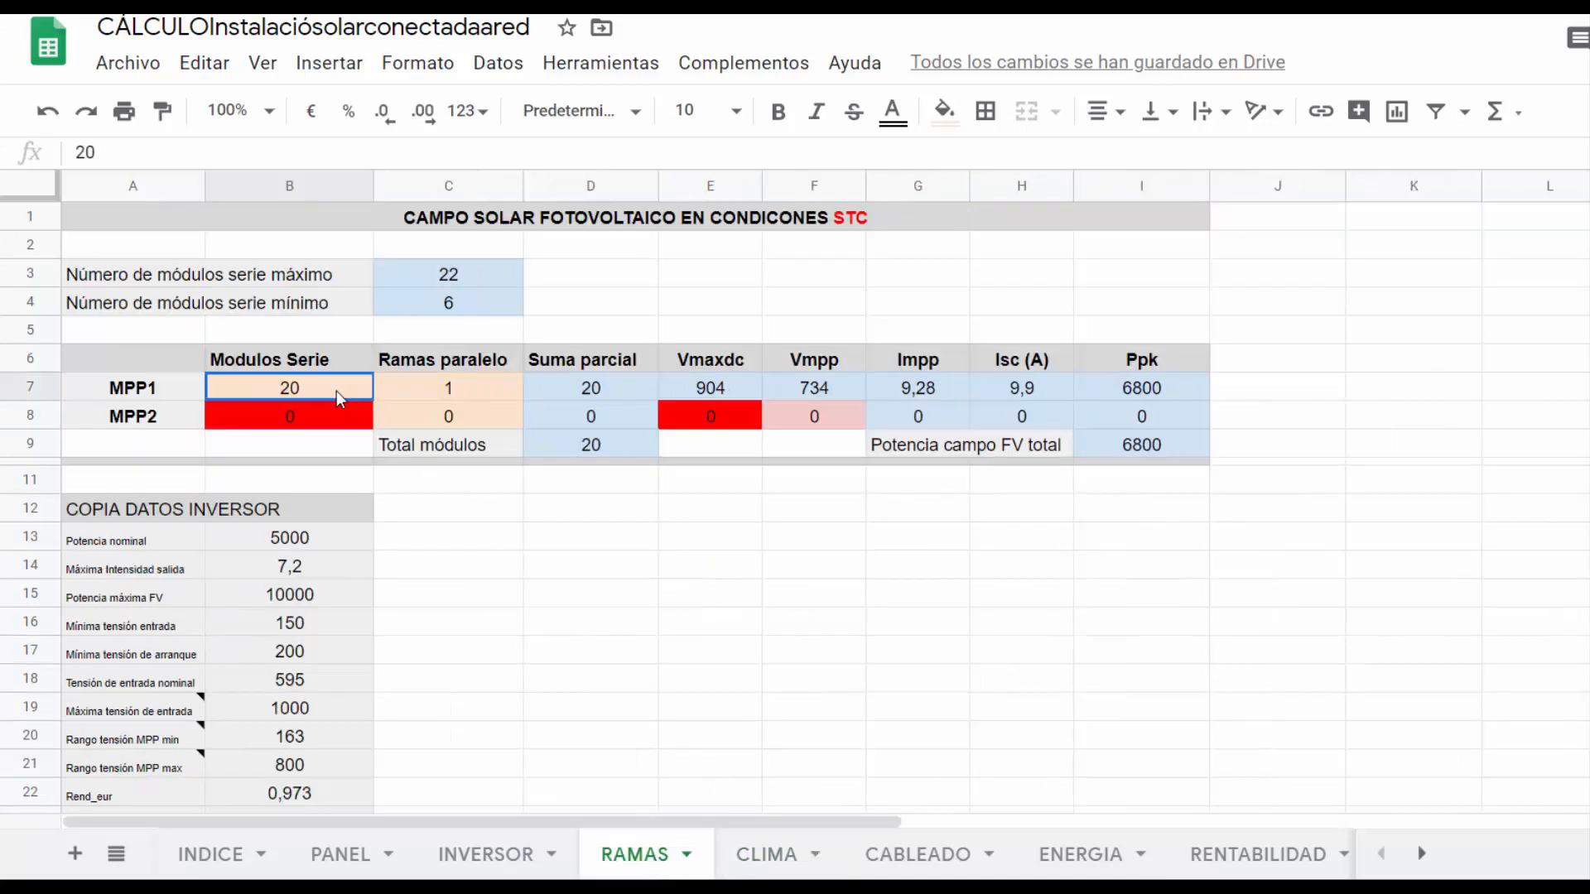
type("18")
key("Return")
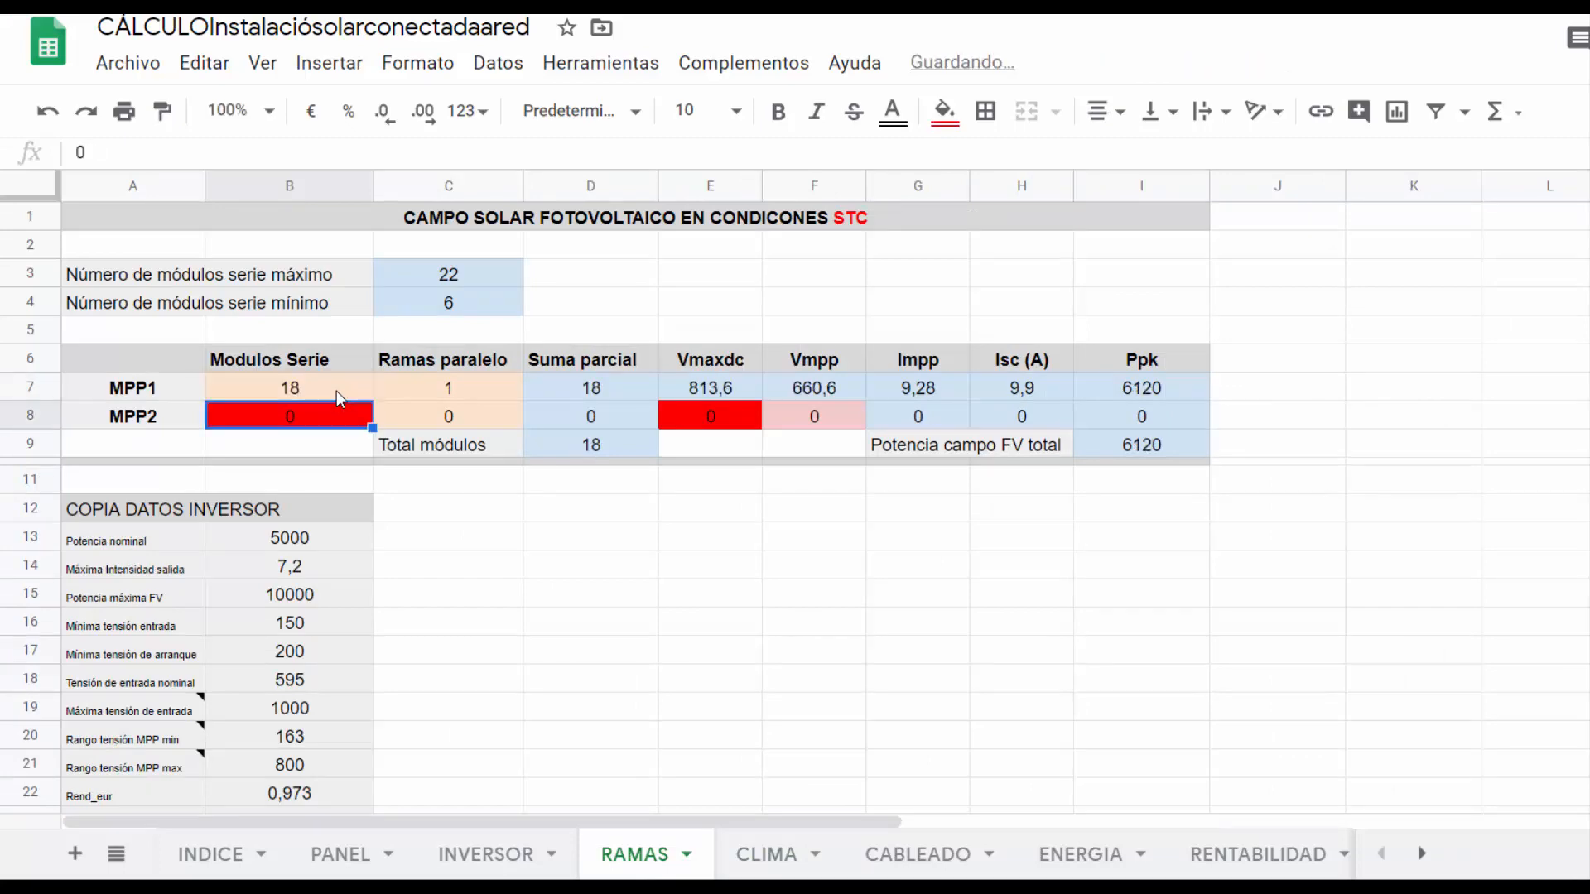
Step: Review the summer power in CLIMA again and set the series modules in RAMAS to 9 for both MPP1 and MPP2
double_click(755, 853)
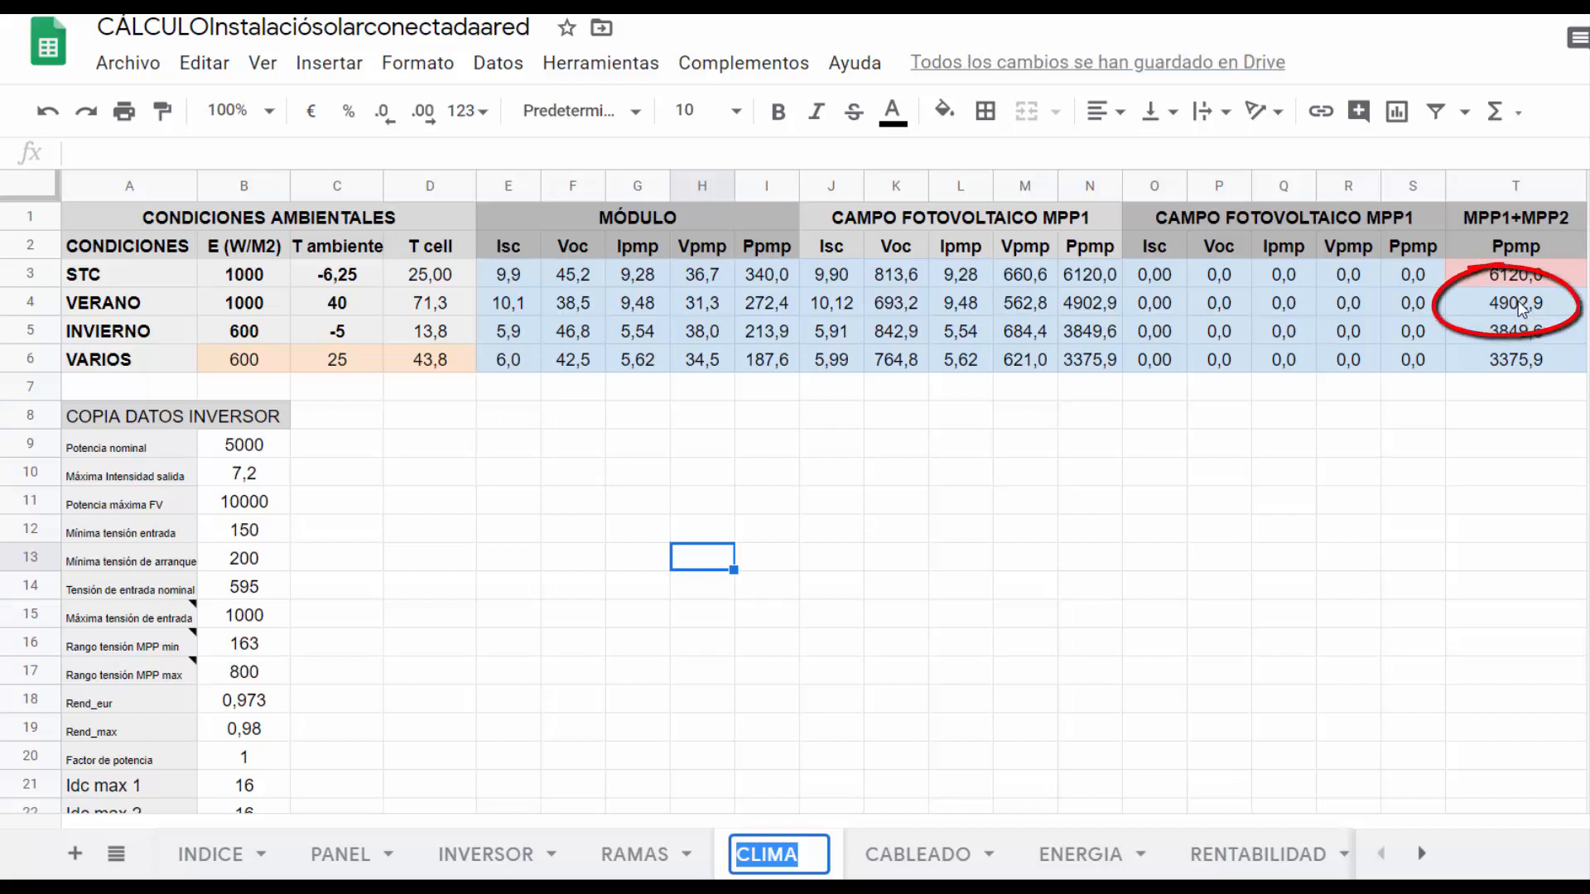
left_click(638, 853)
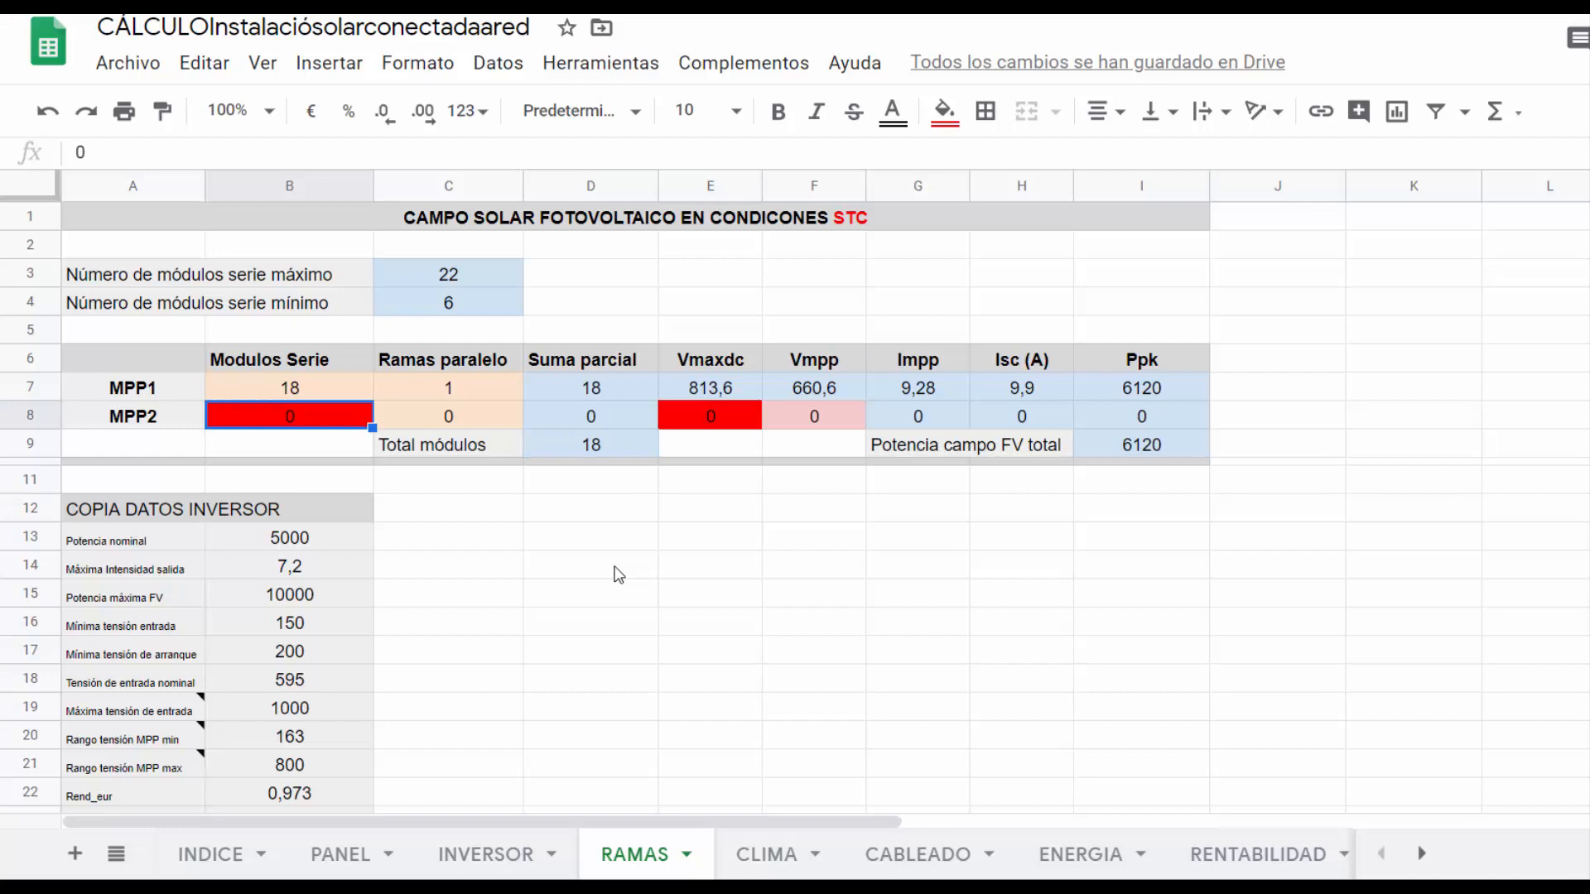
left_click(318, 392)
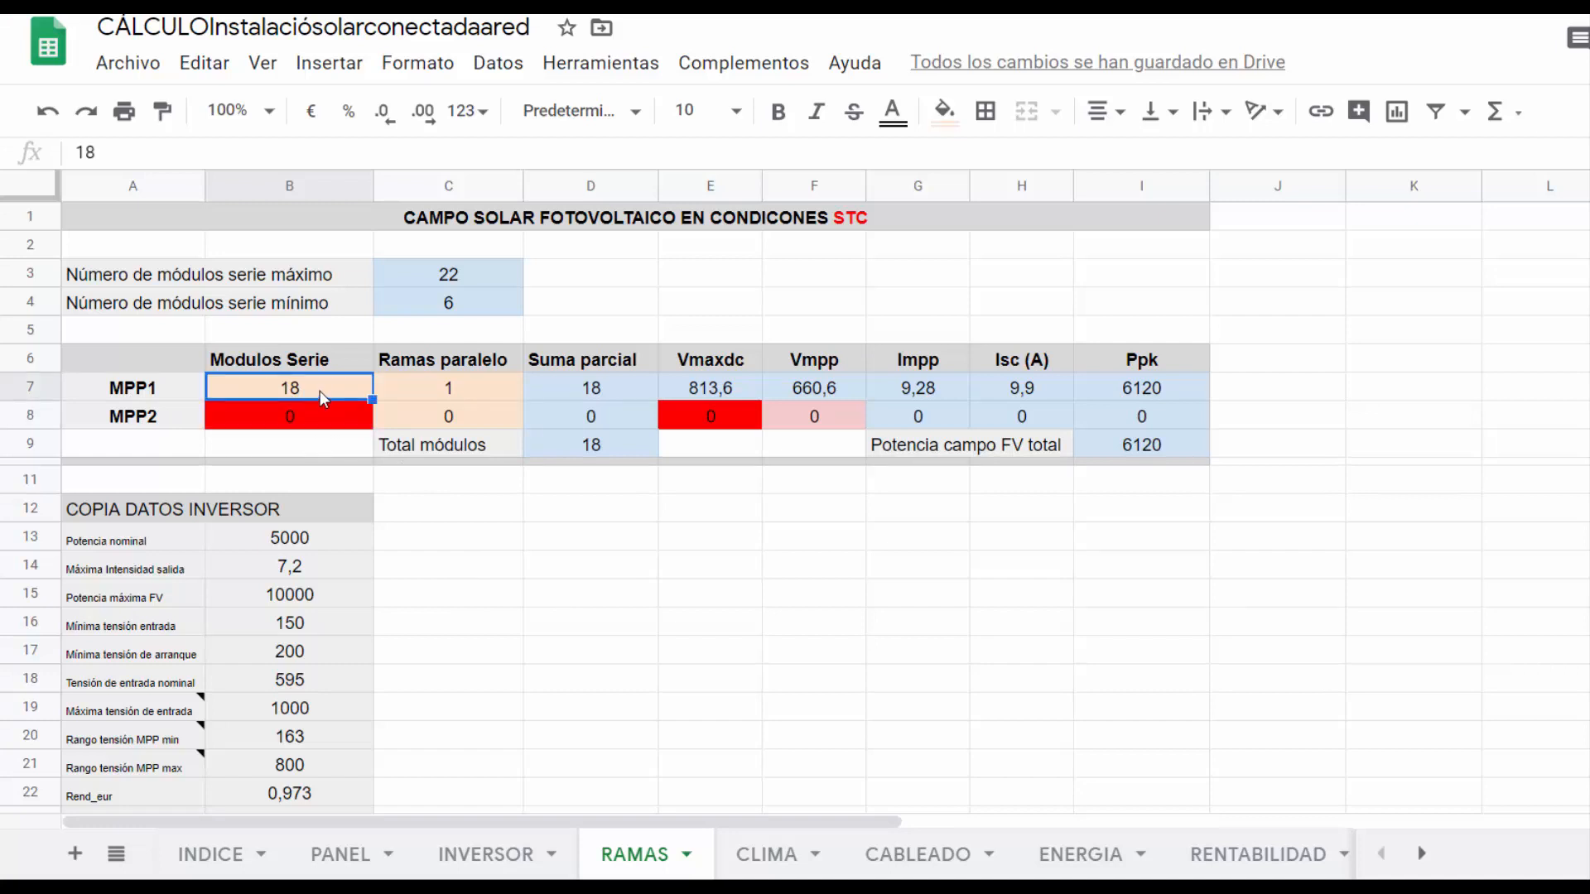
type("9")
key("Return")
type("9")
key("Return")
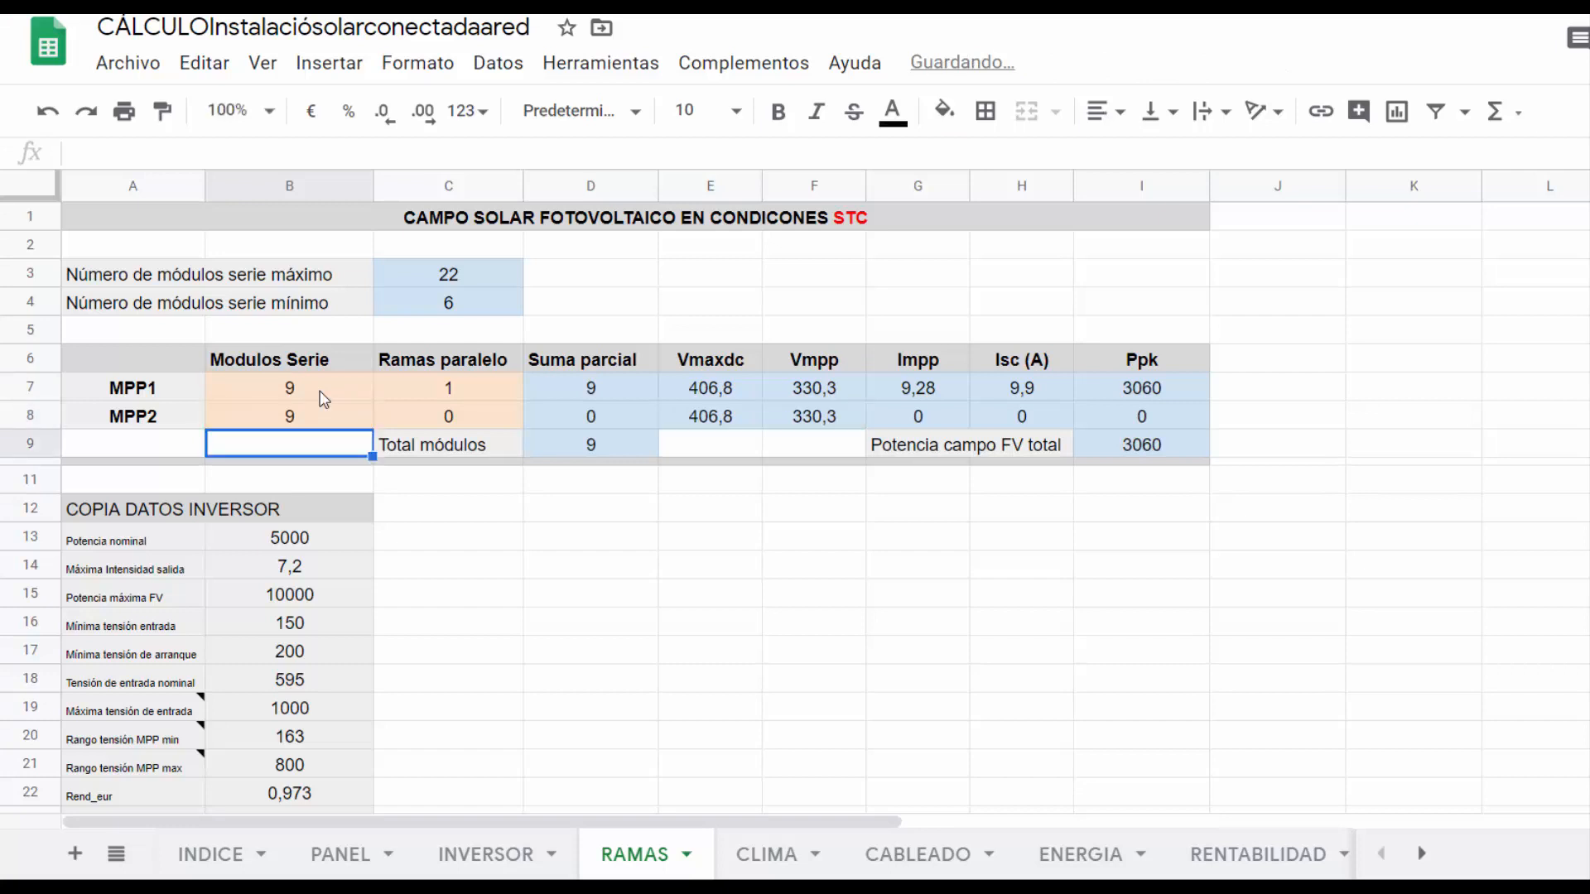
Step: Set MPP2's parallel branches to 1 and review the values of both fields in the CLIMA sheet
left_click(464, 416)
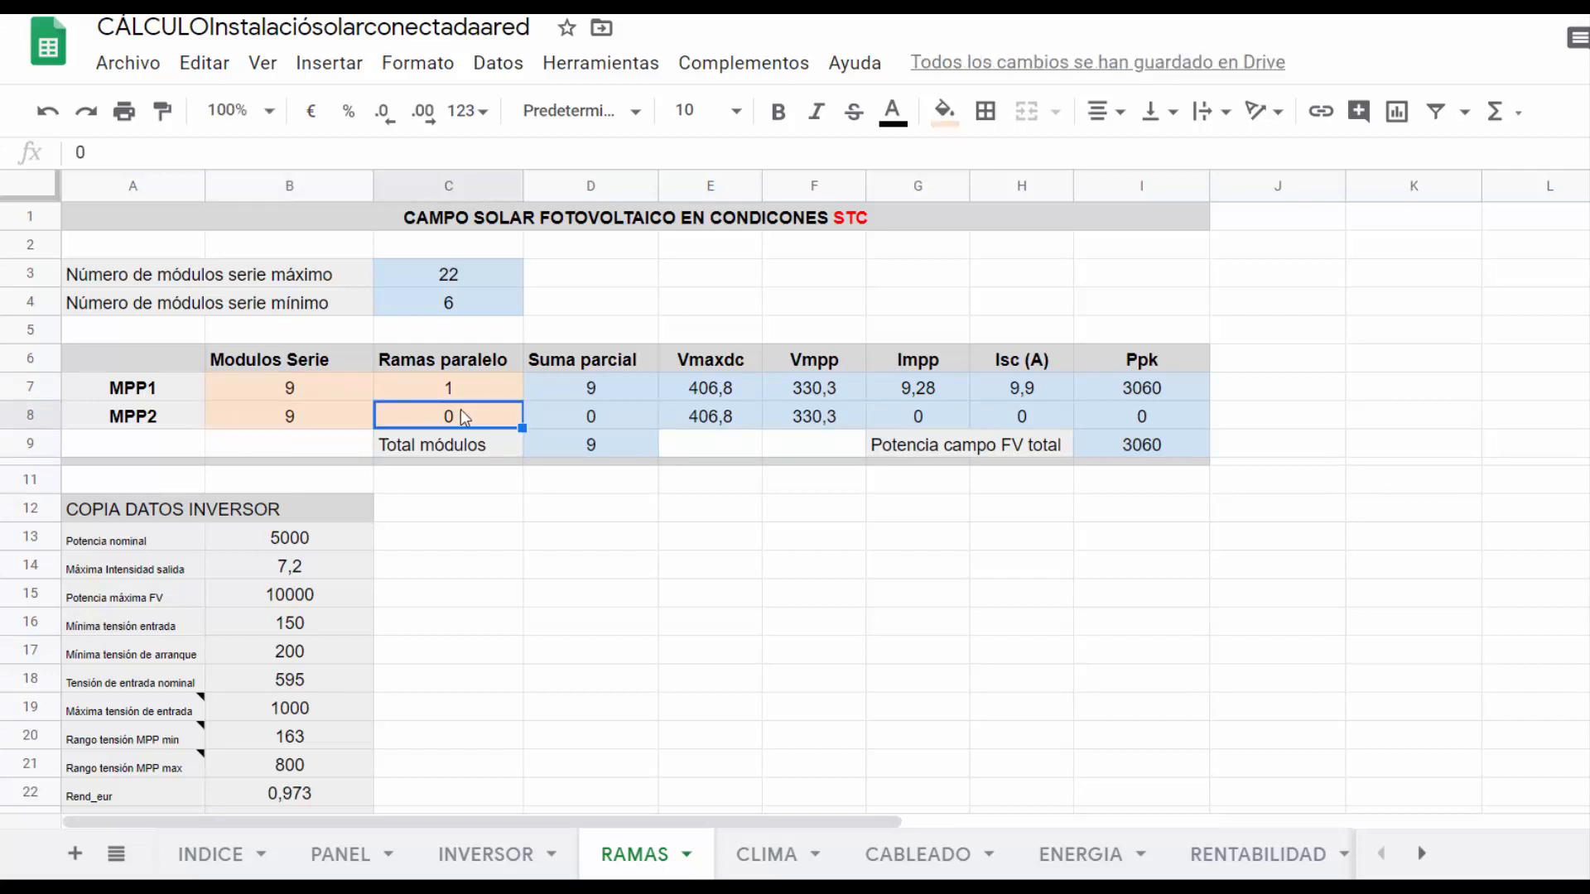
type("1")
key("Return")
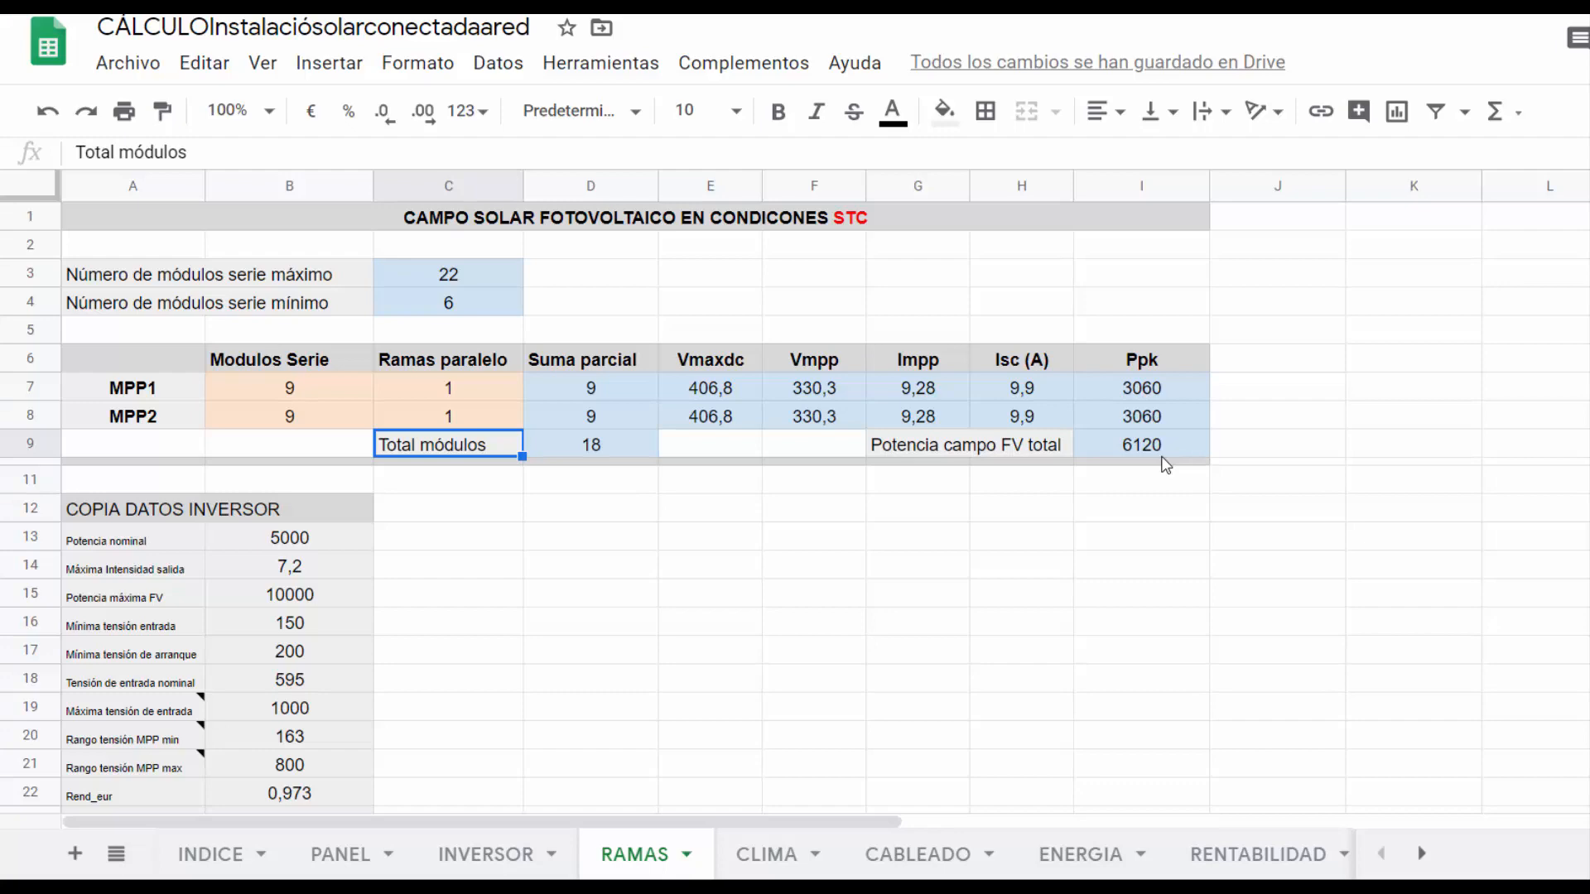
left_click(773, 861)
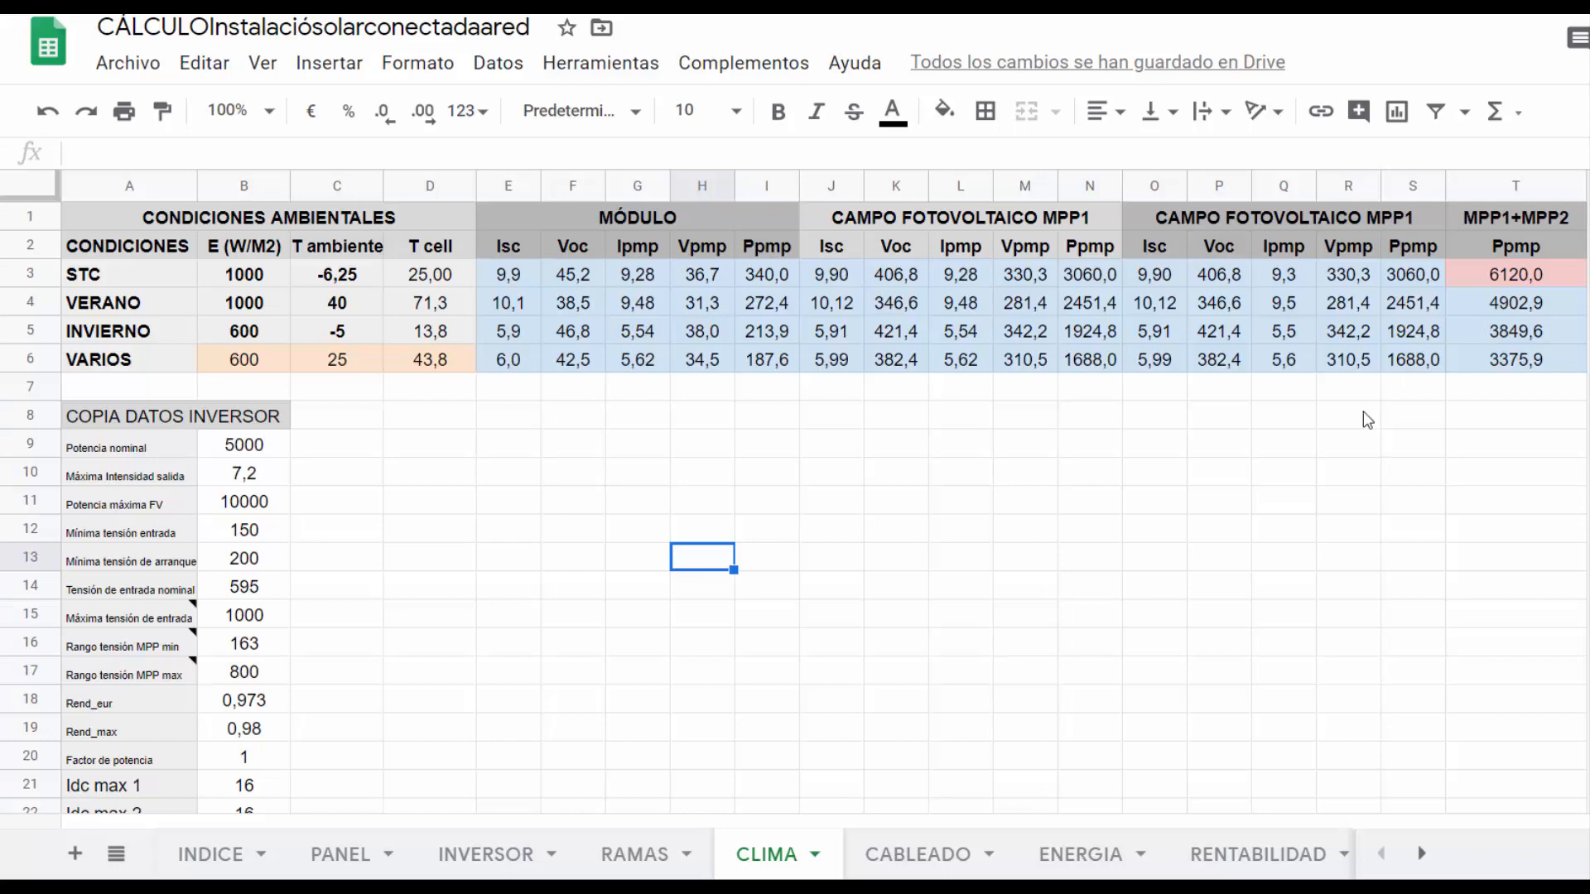
left_click(652, 862)
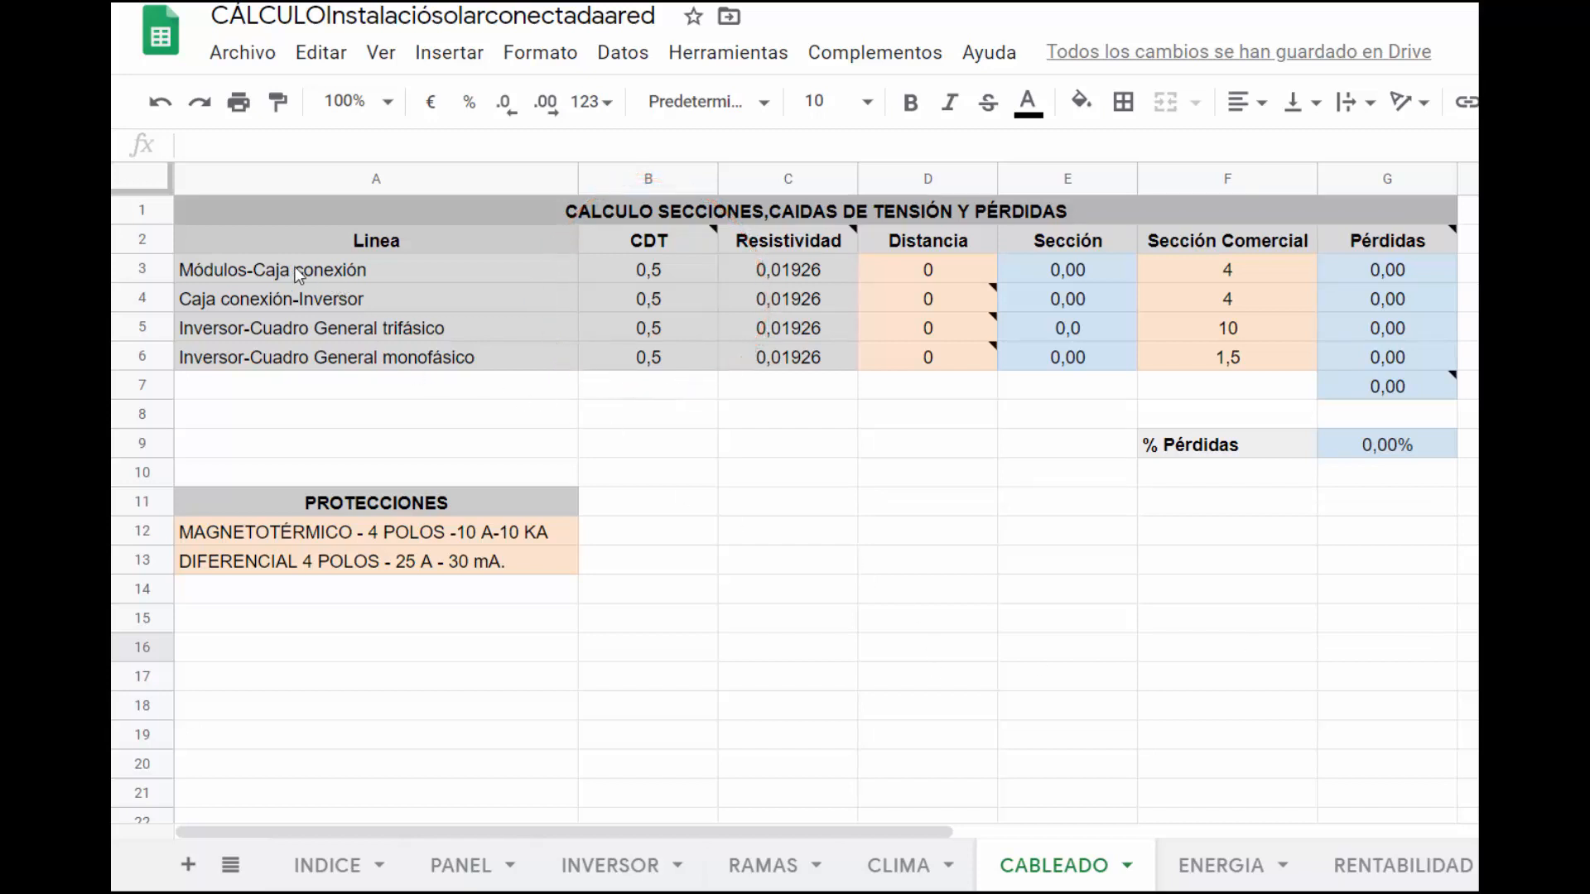
Step: In the CABLEADO sheet, set the distance of the Módulos-Caja conexión line to 26
left_click(954, 282)
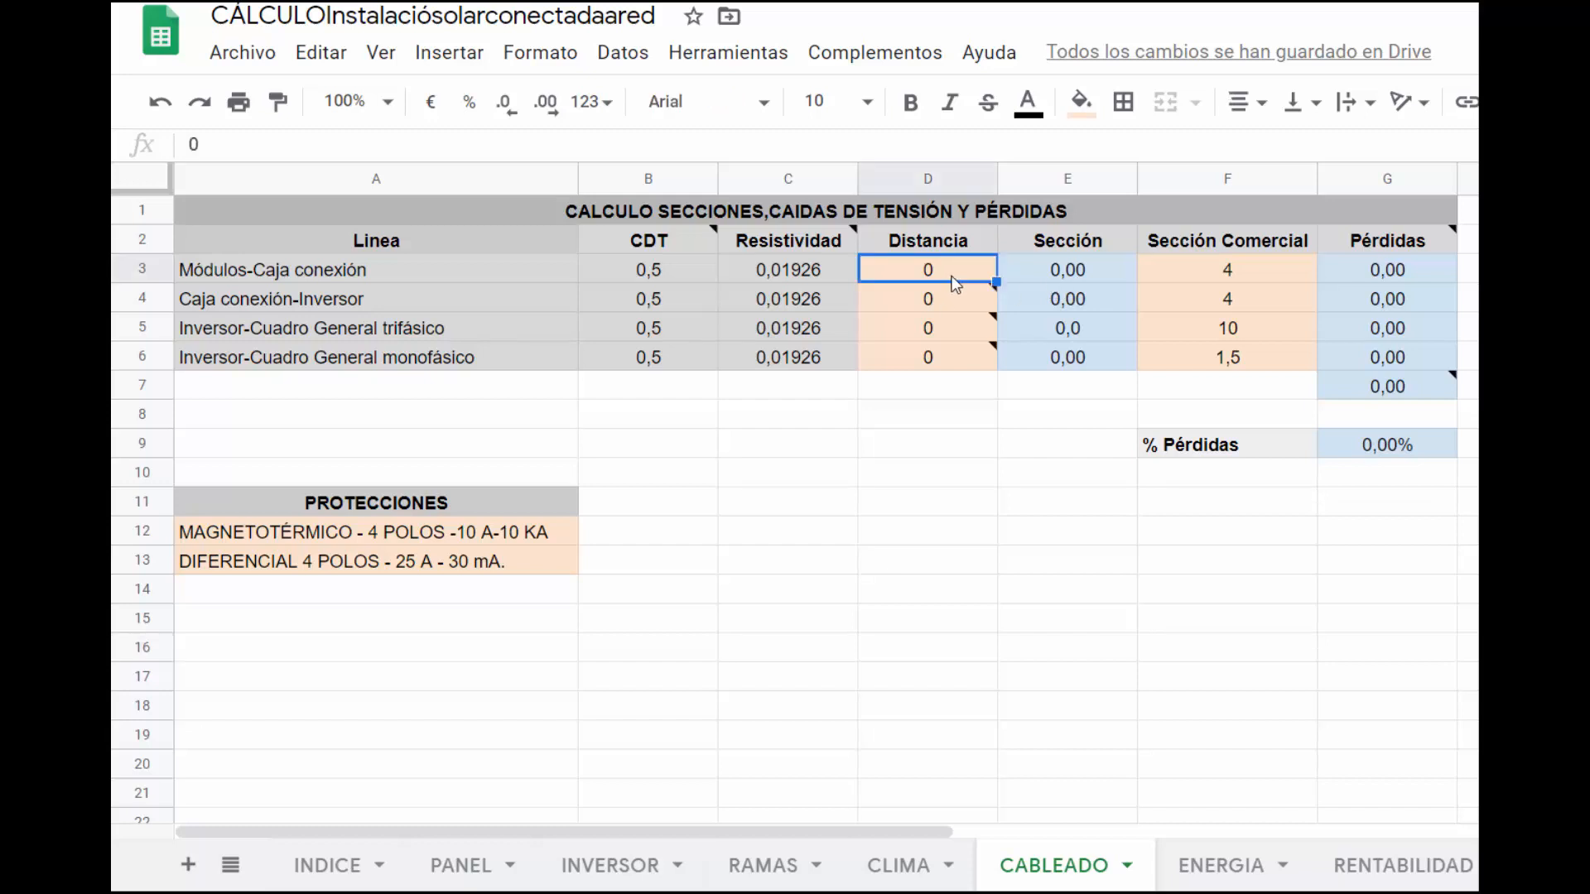
type("26")
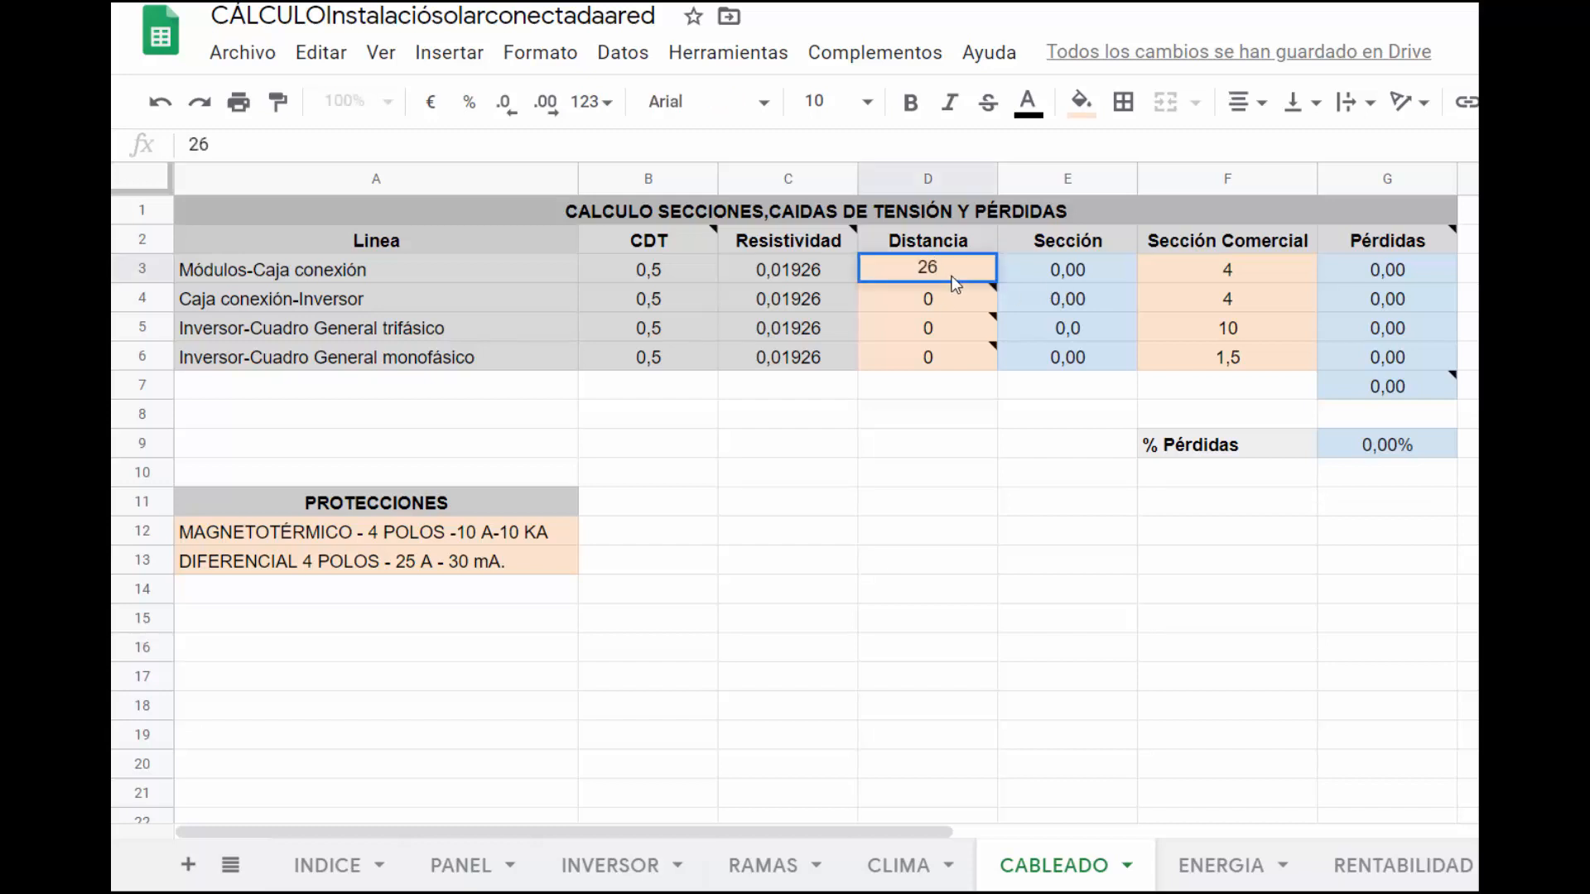
key("Return")
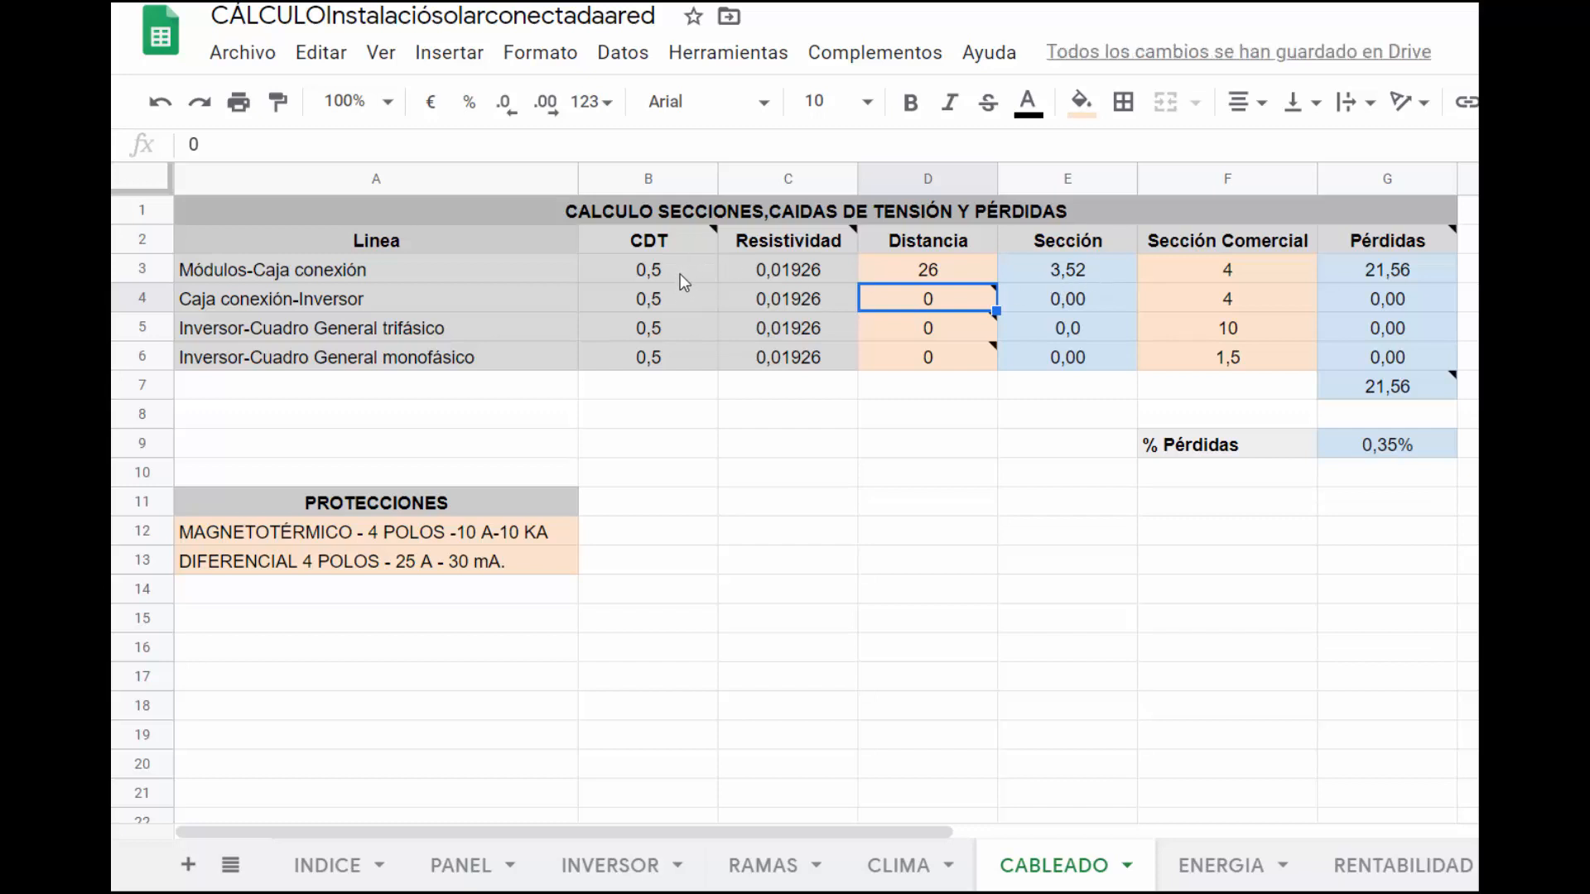
Step: Check the Módulos-Caja conexión commercial section and read the distance notes for Caja conexión-Inversor and Inversor-Cuadro General trifásico
left_click(1170, 269)
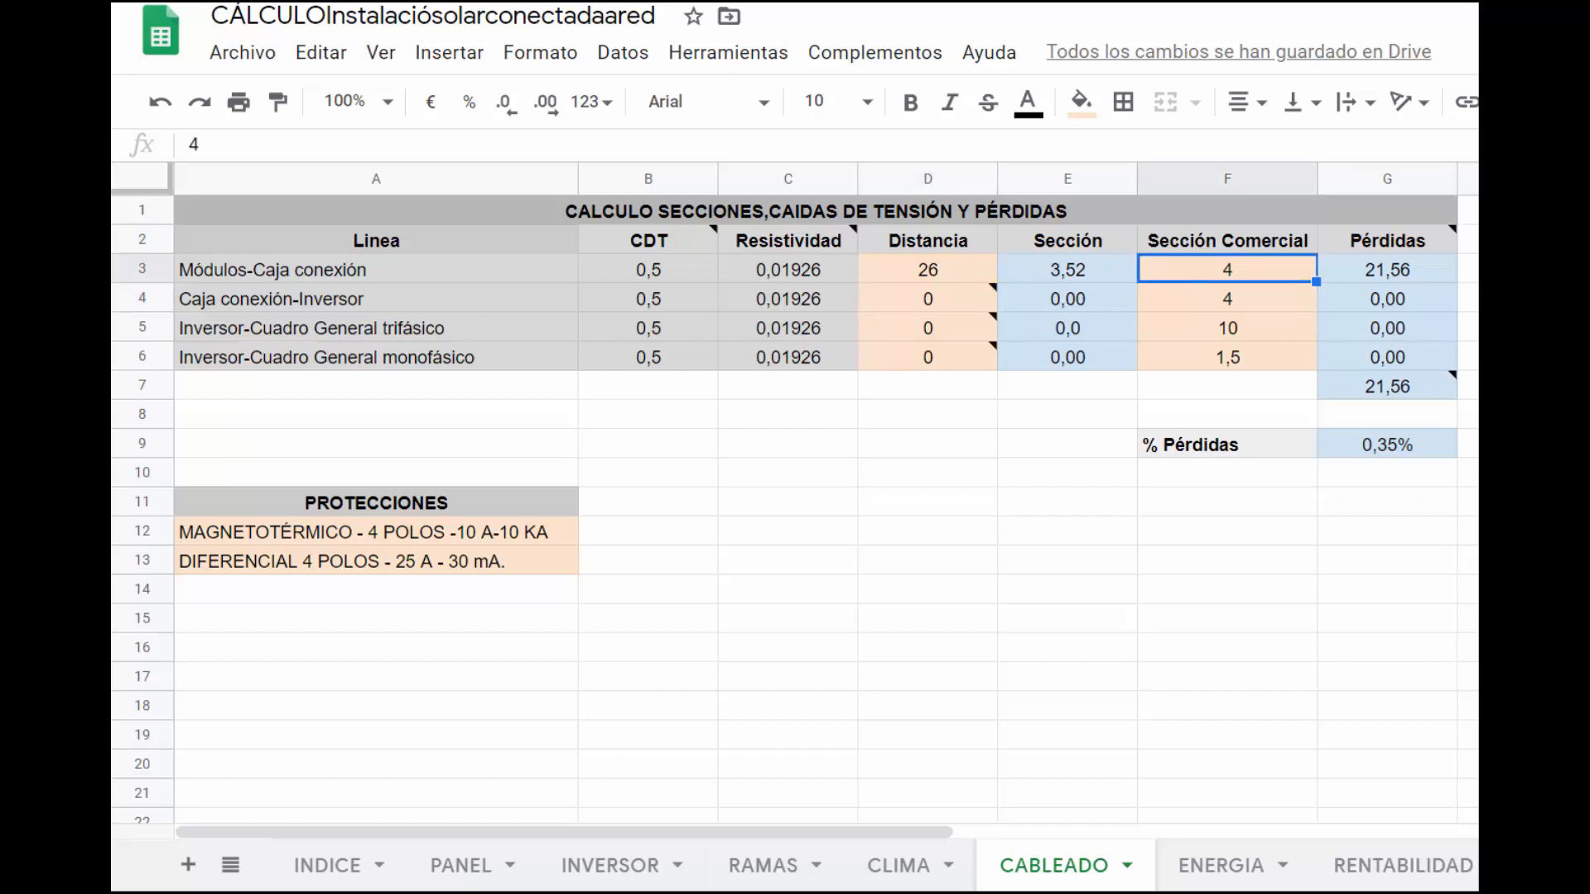
mouse_move(935, 308)
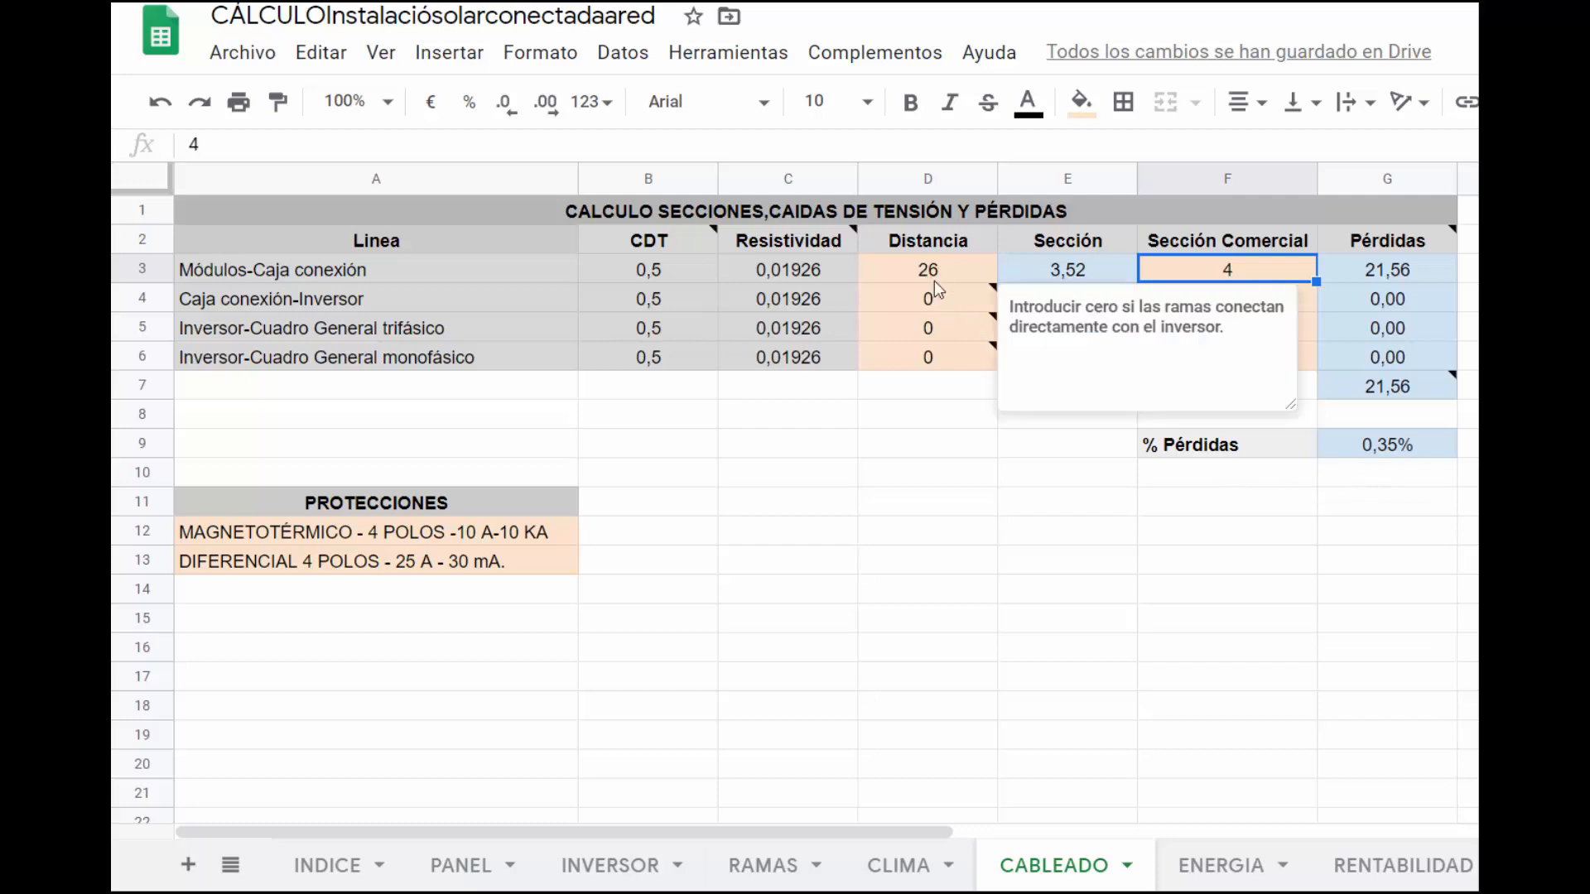
left_click(942, 330)
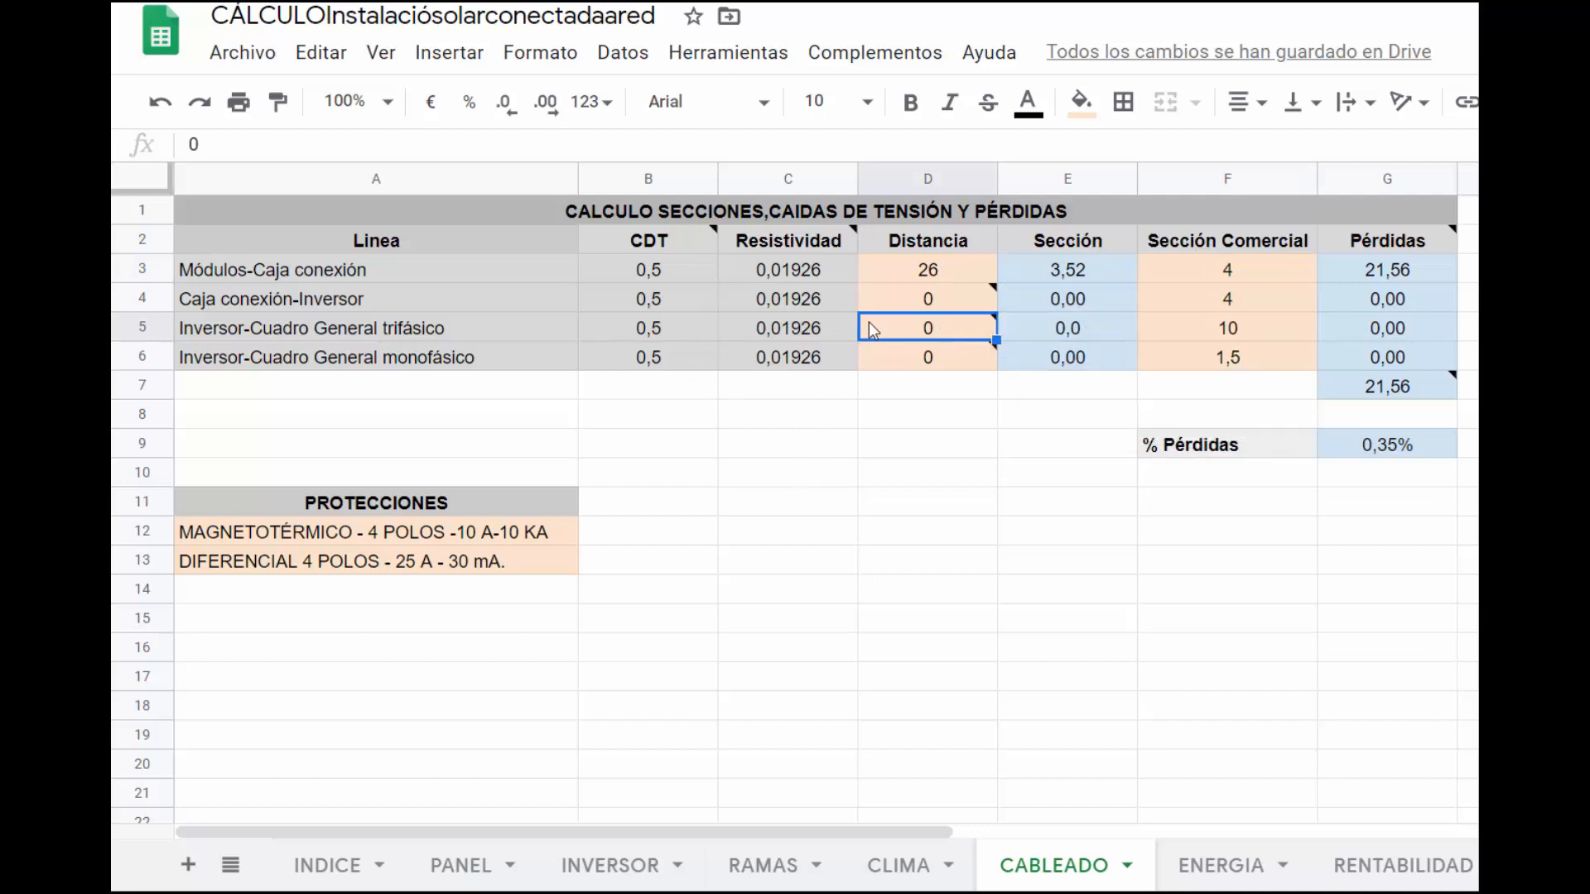
mouse_move(934, 335)
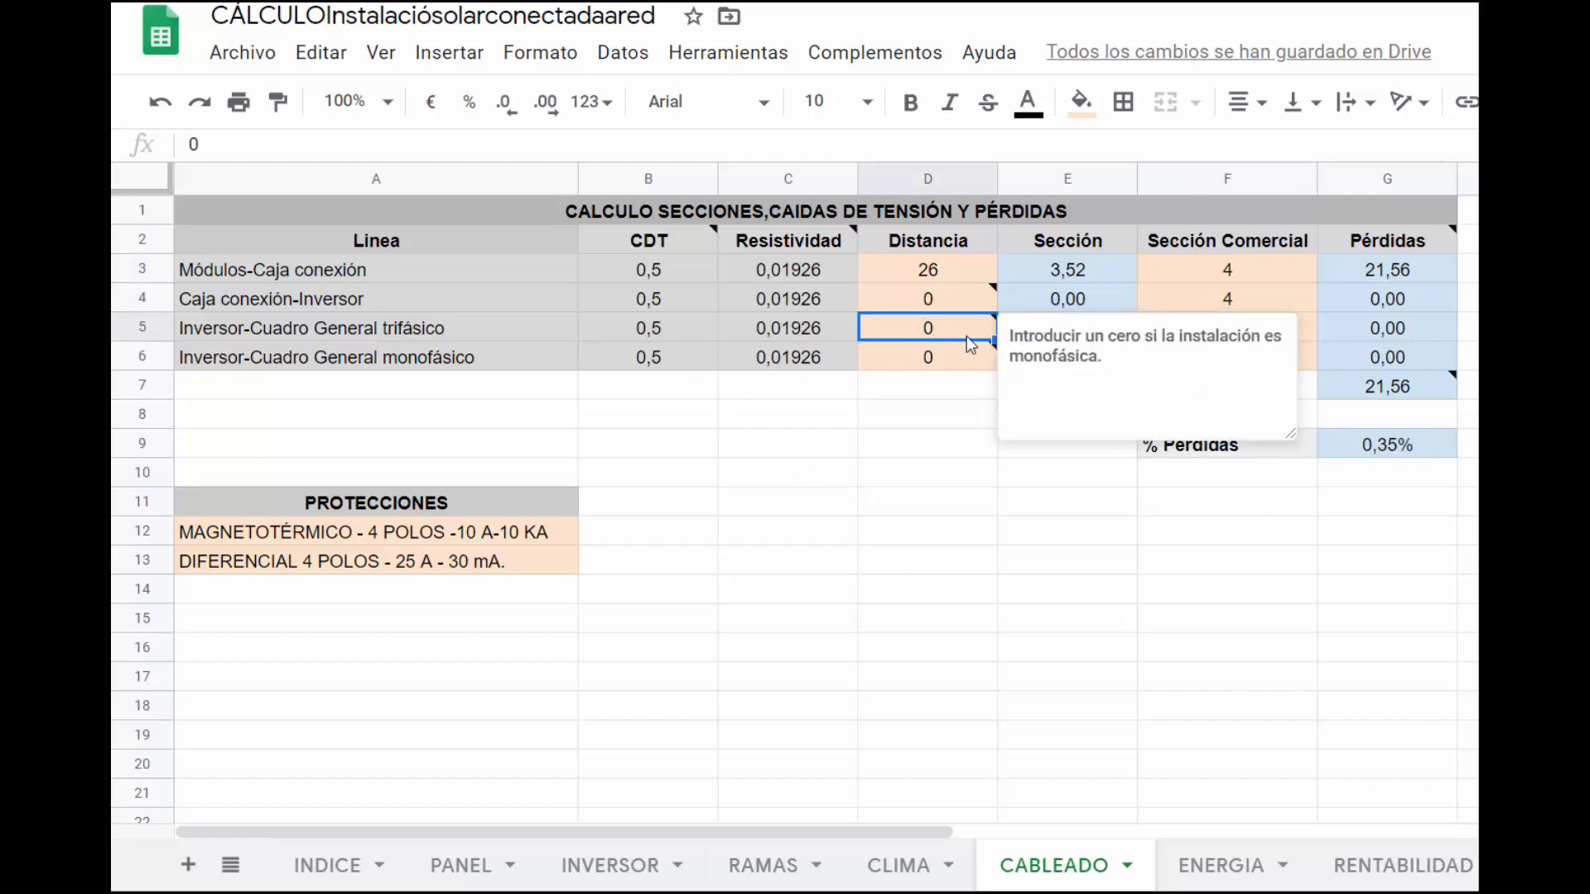
Step: Set the distance of the Inversor-Cuadro General trifásico line to 65 and check the resulting cable losses
type("65")
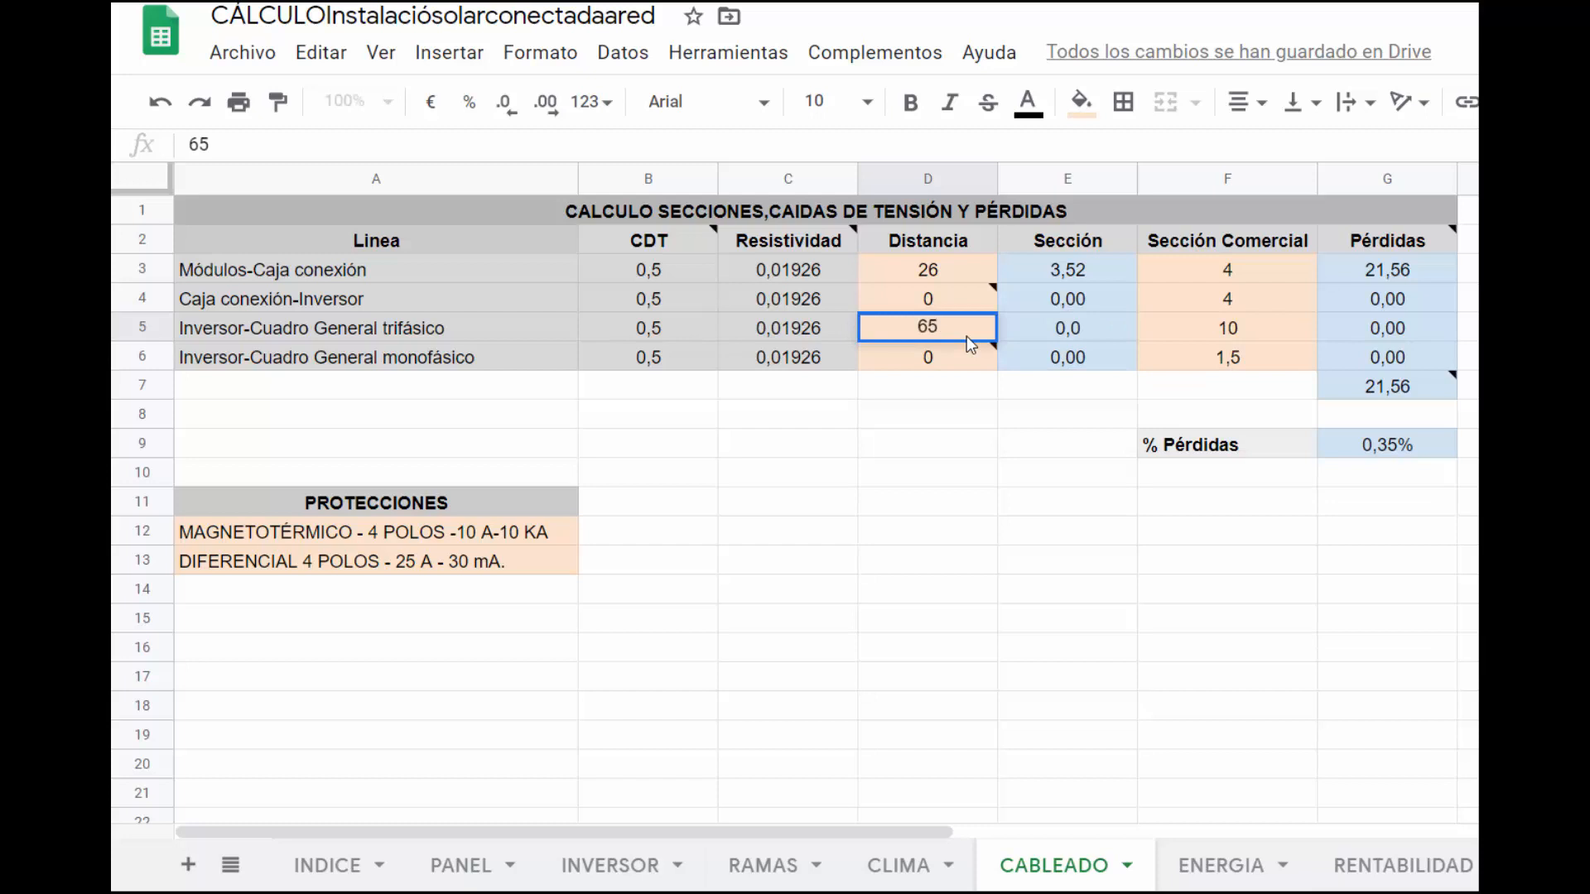
key("Return")
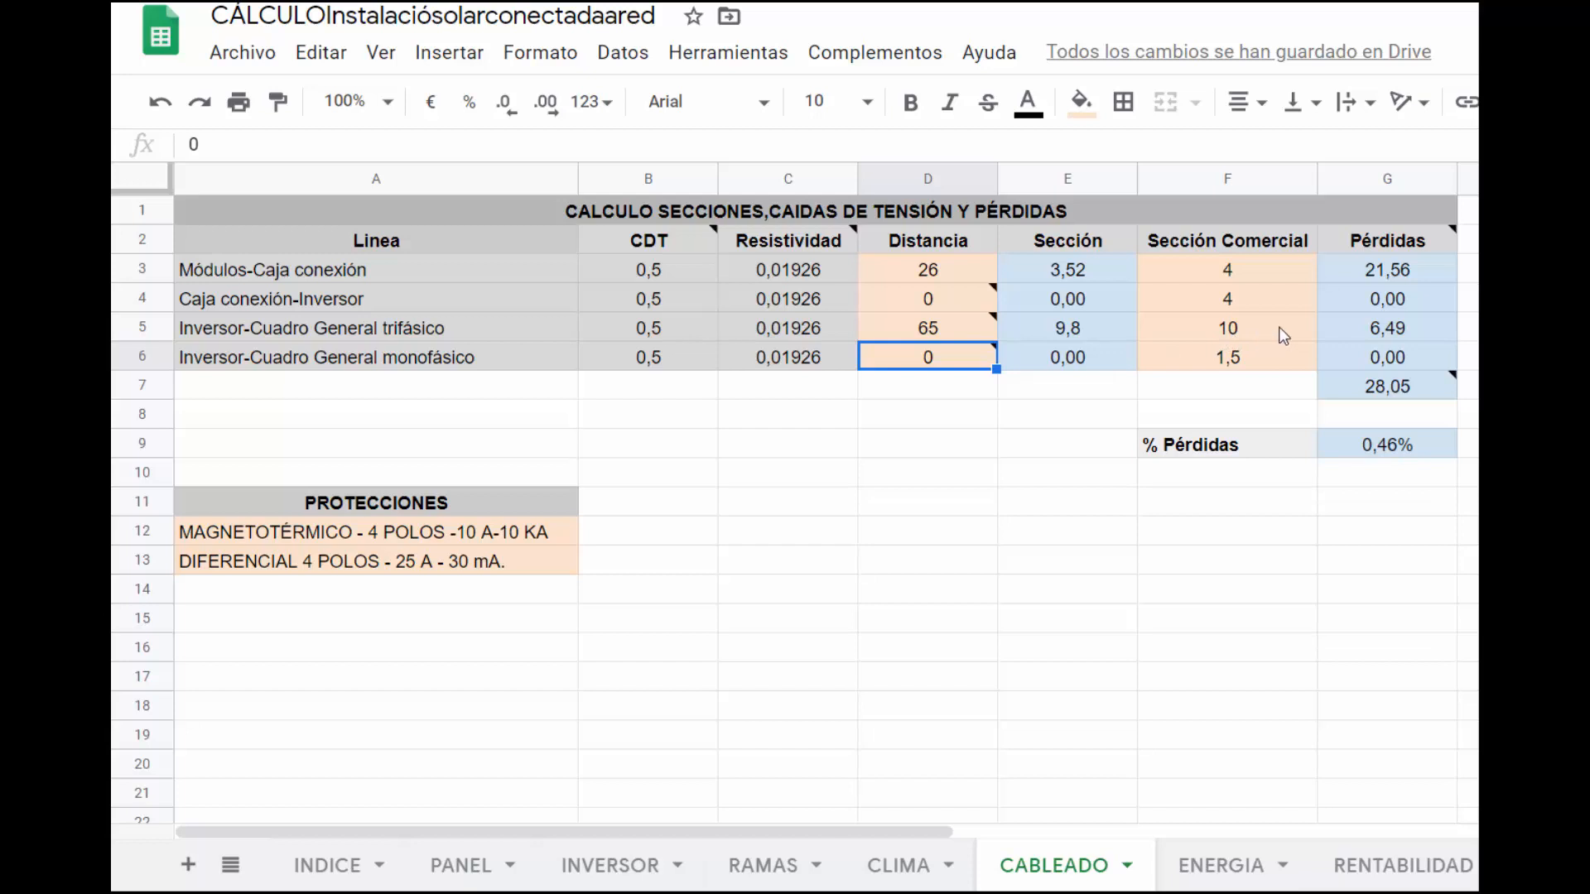
mouse_move(1429, 397)
mouse_move(1391, 404)
left_mouse_down()
mouse_move(1337, 476)
mouse_move(1379, 405)
mouse_move(1352, 406)
left_mouse_up()
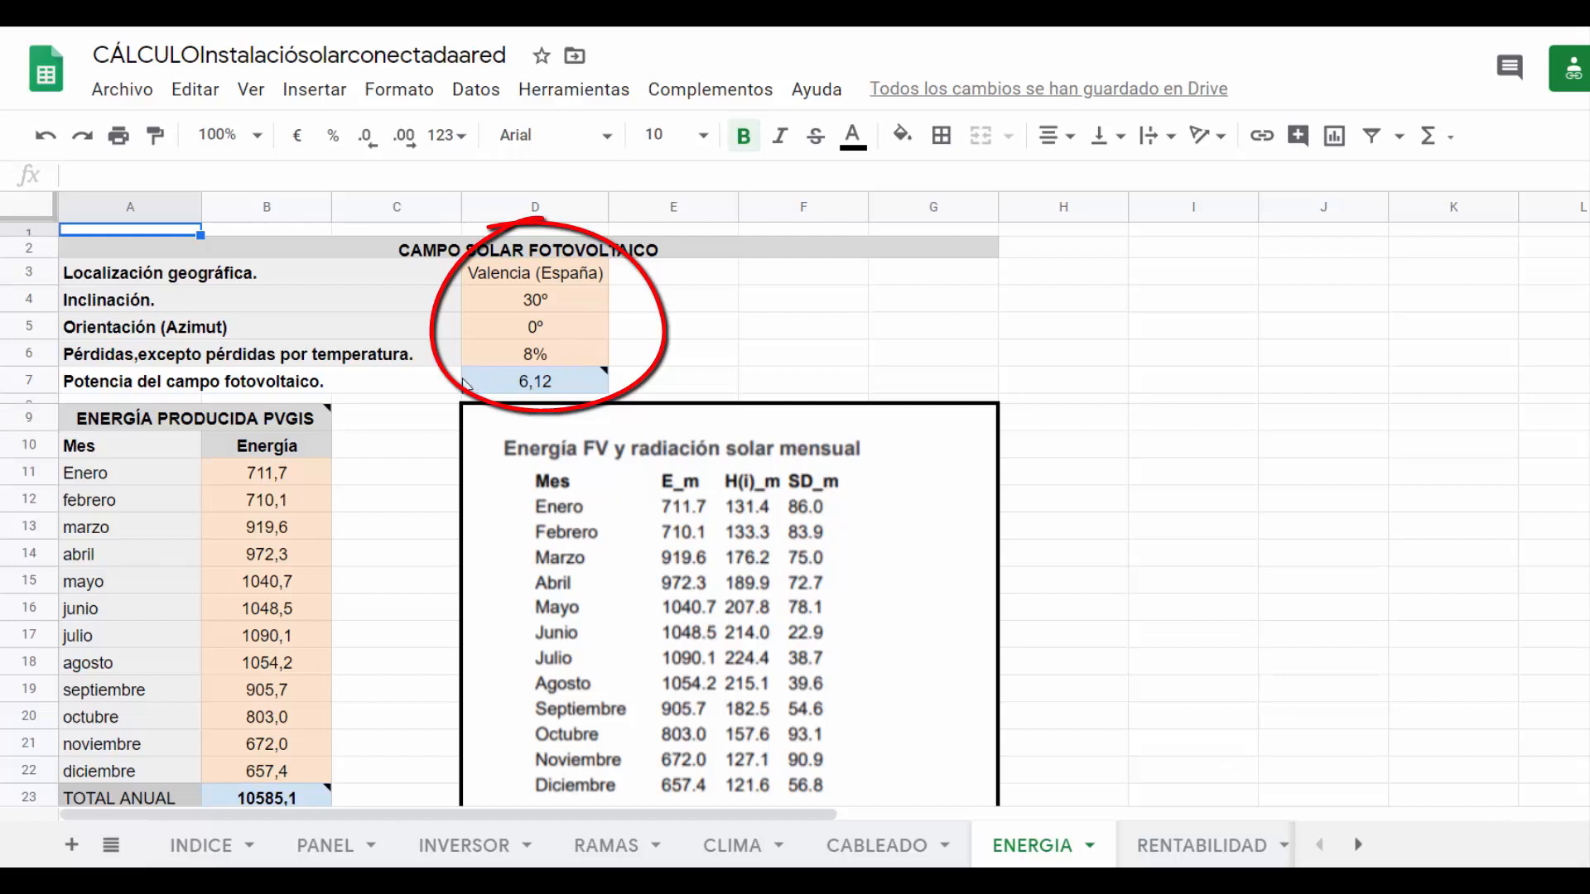
Step: Check the photovoltaic field data in the ENERGIA sheet, then search the web for pvgis and open the PVGIS PV Performance tool
mouse_move(563, 391)
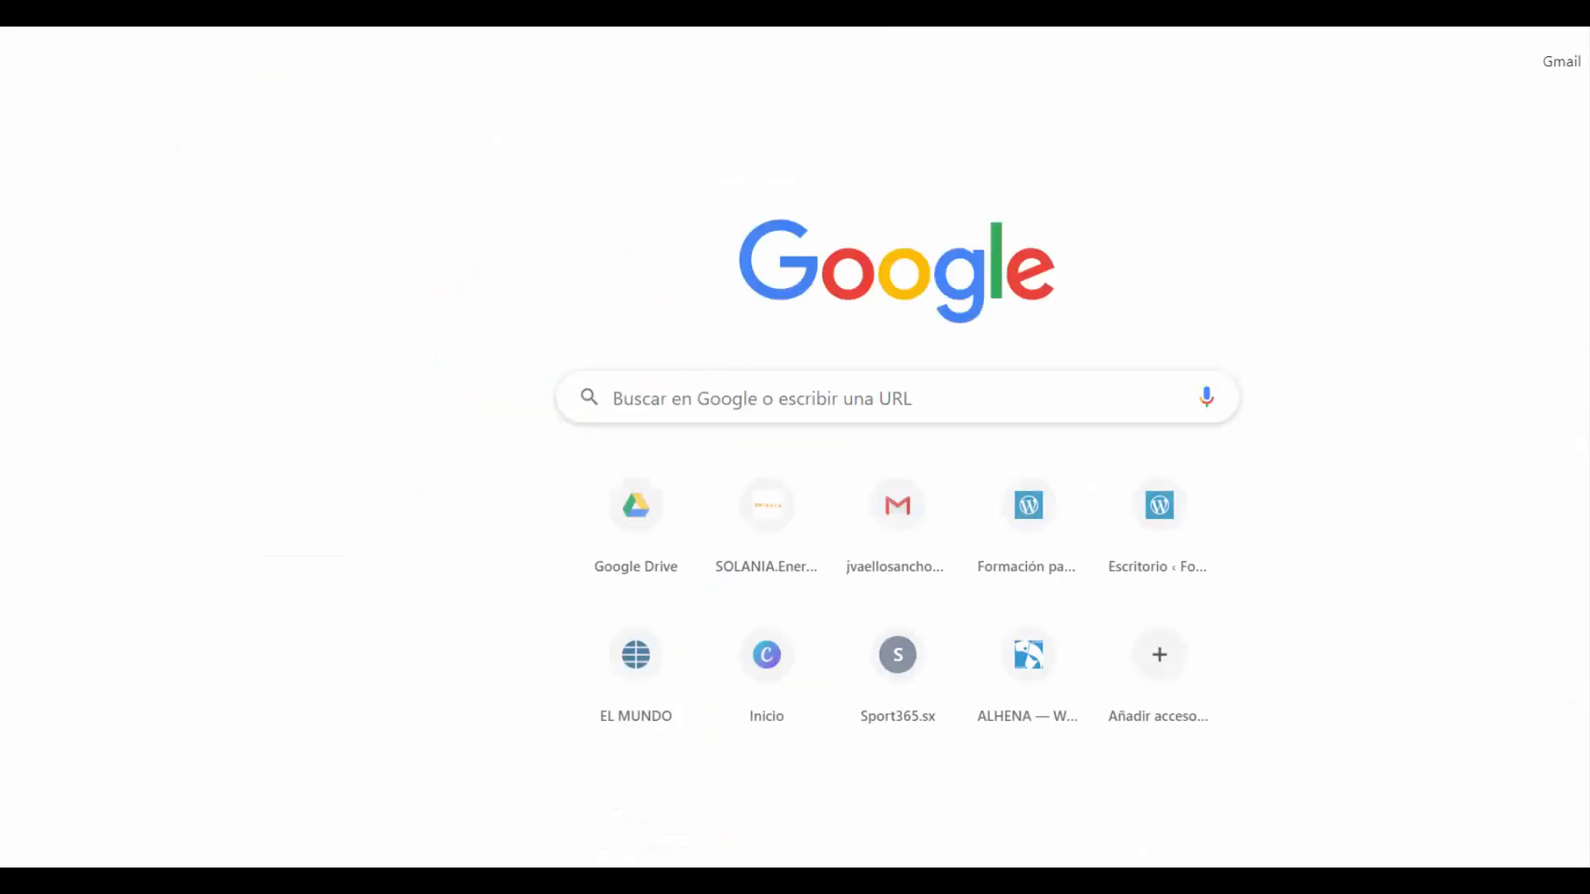
type("pv")
type("gis")
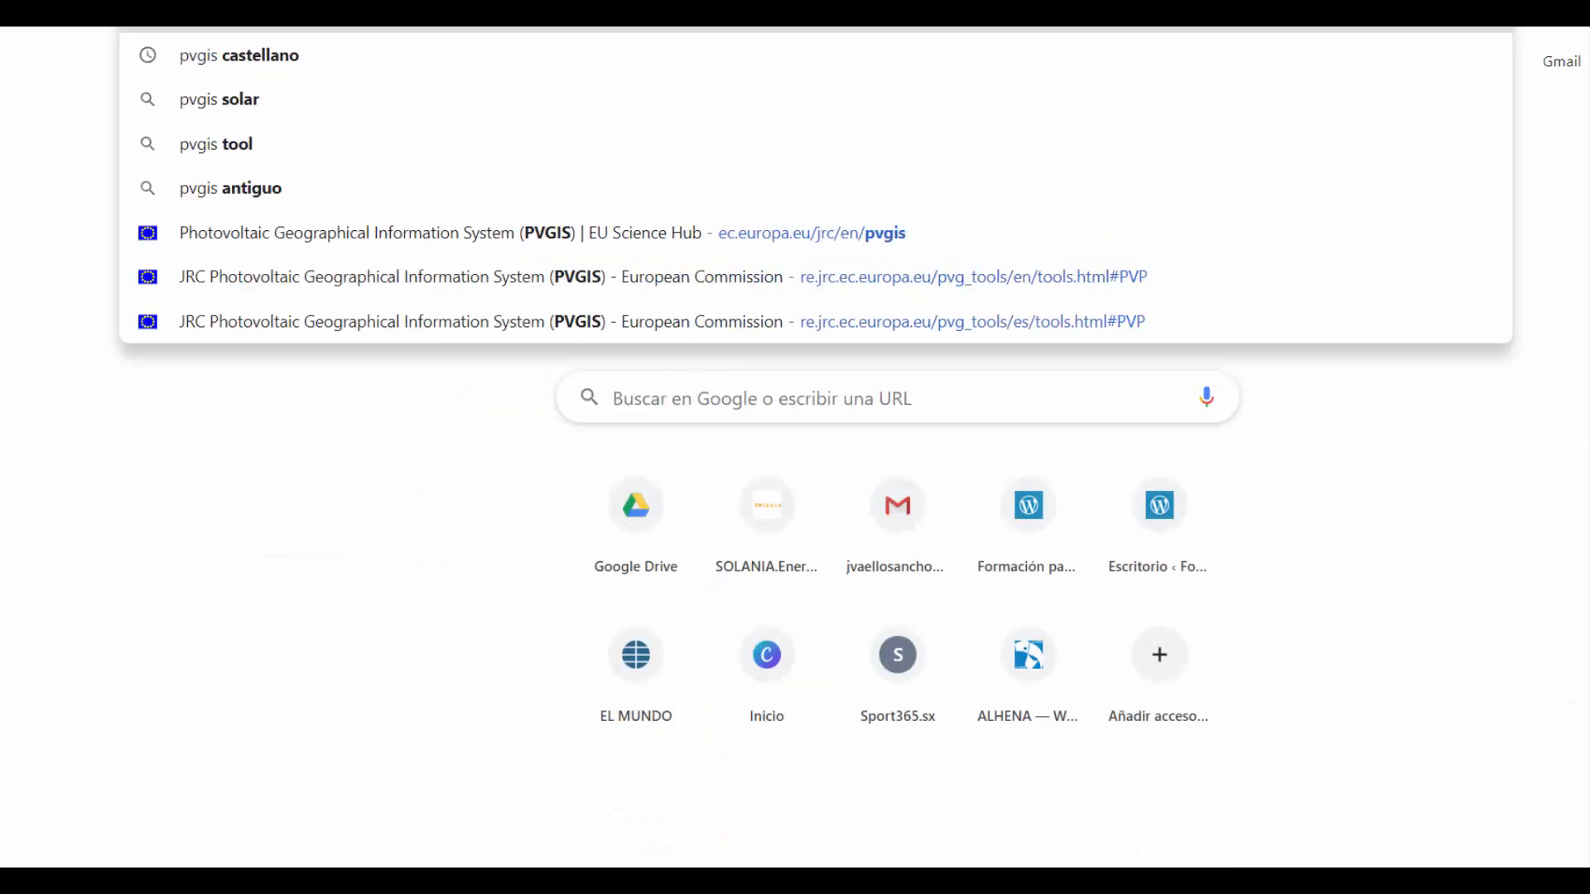
key("Return")
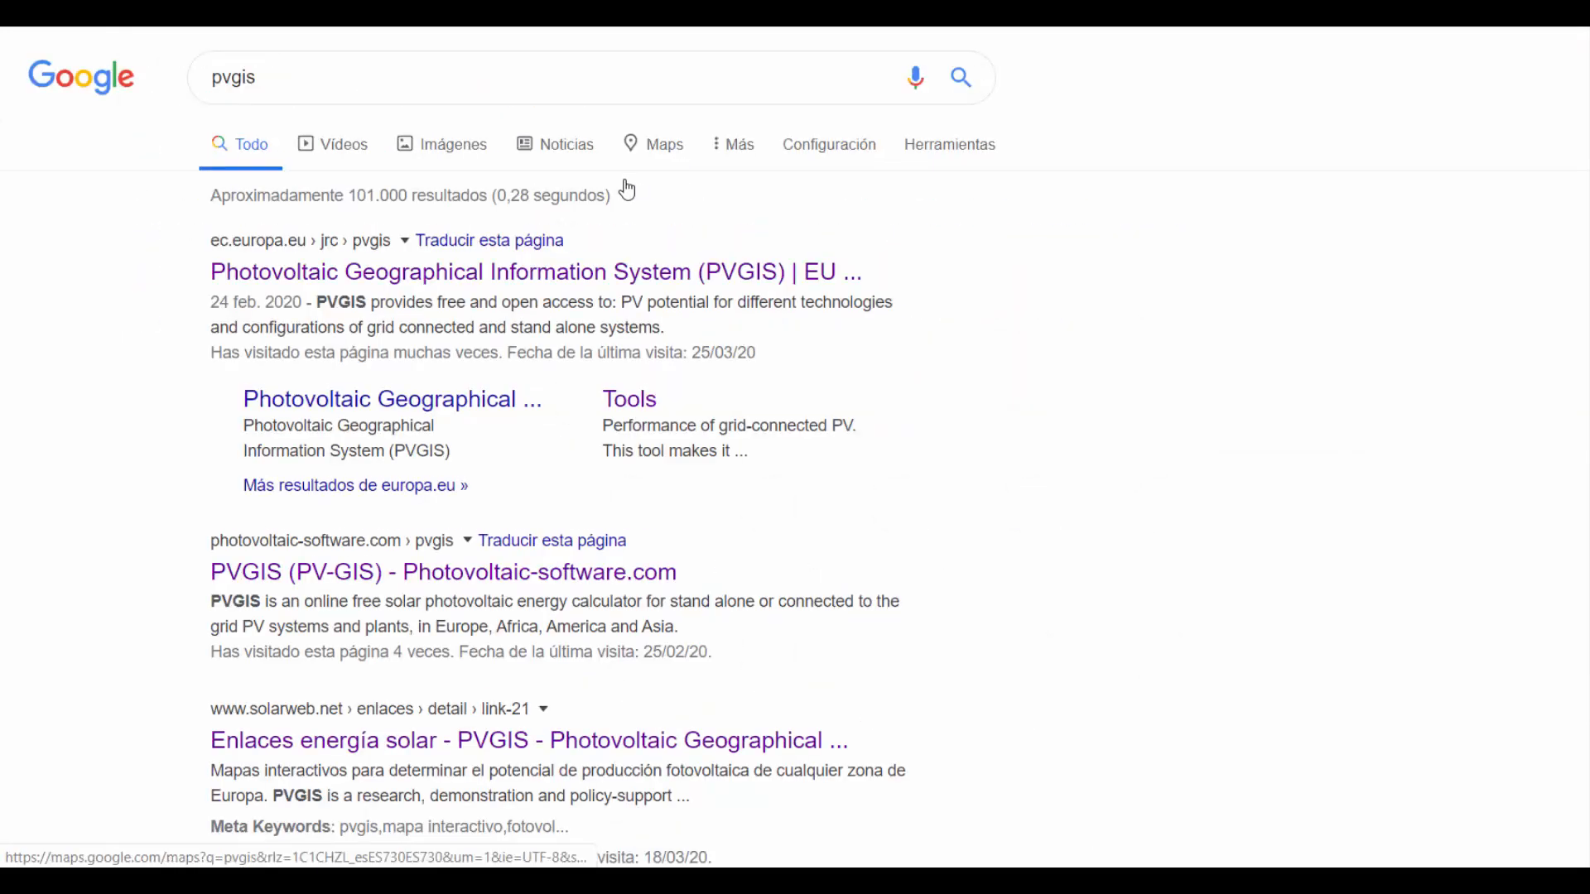
left_click(571, 281)
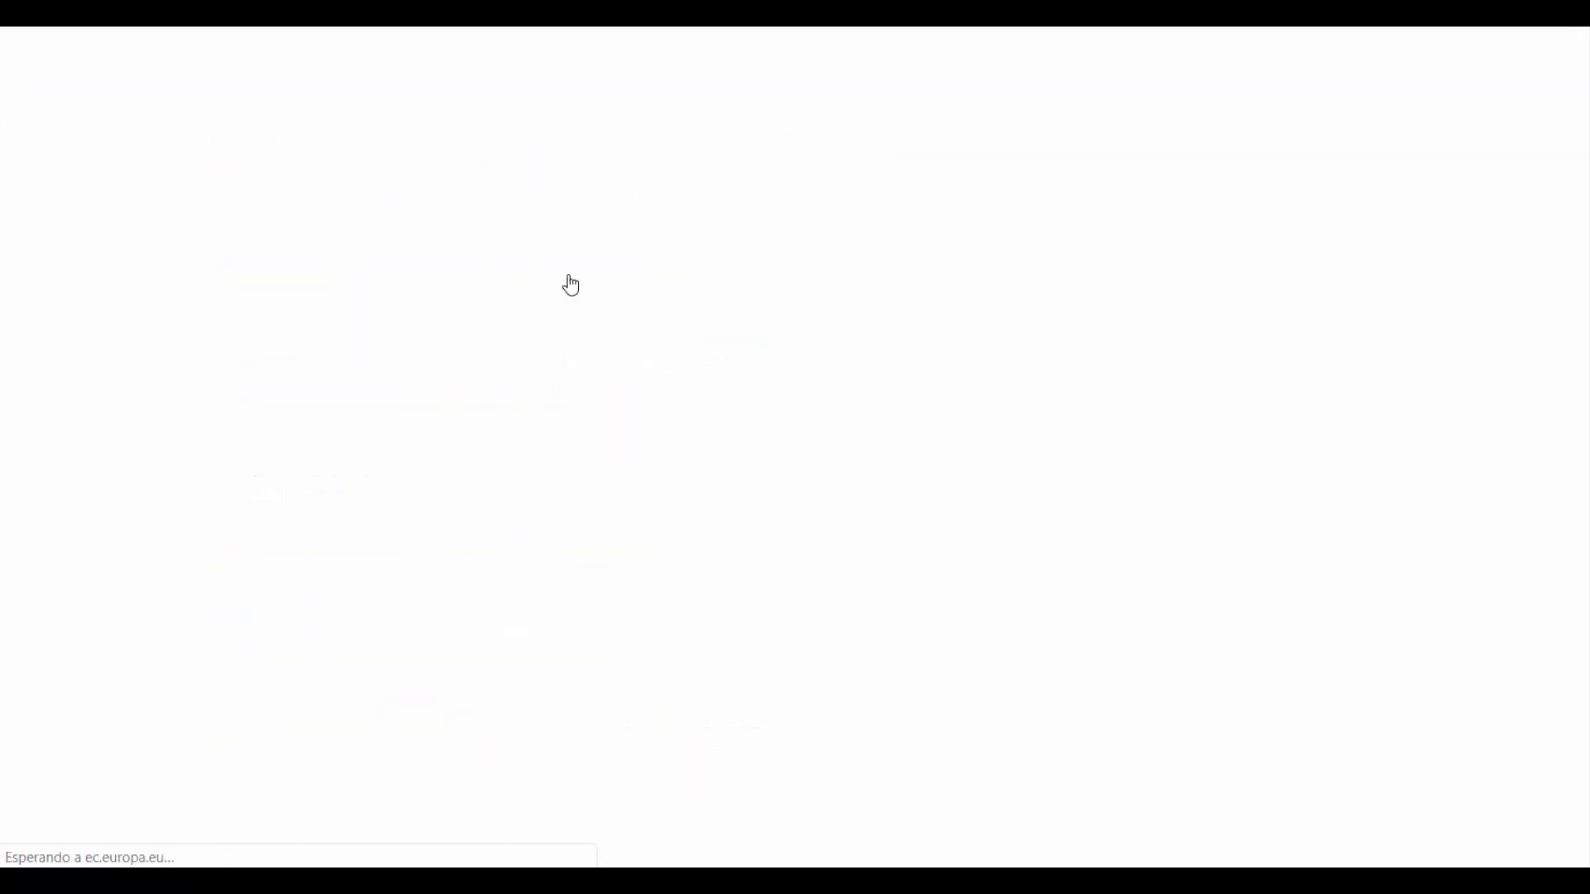
scroll(712, 526, "down", 5)
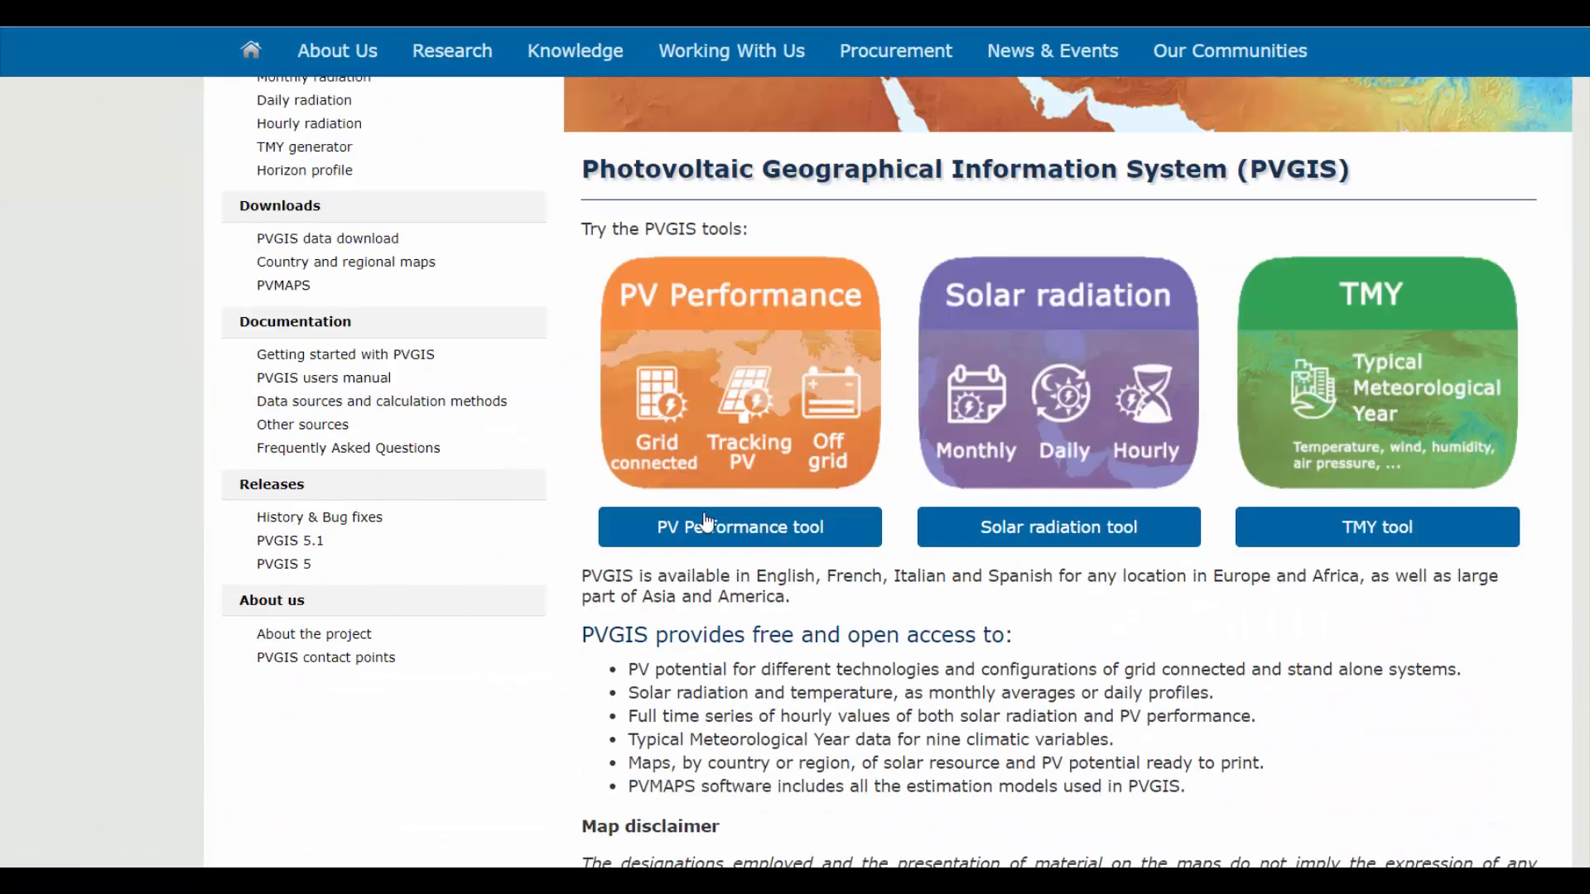
left_click(712, 526)
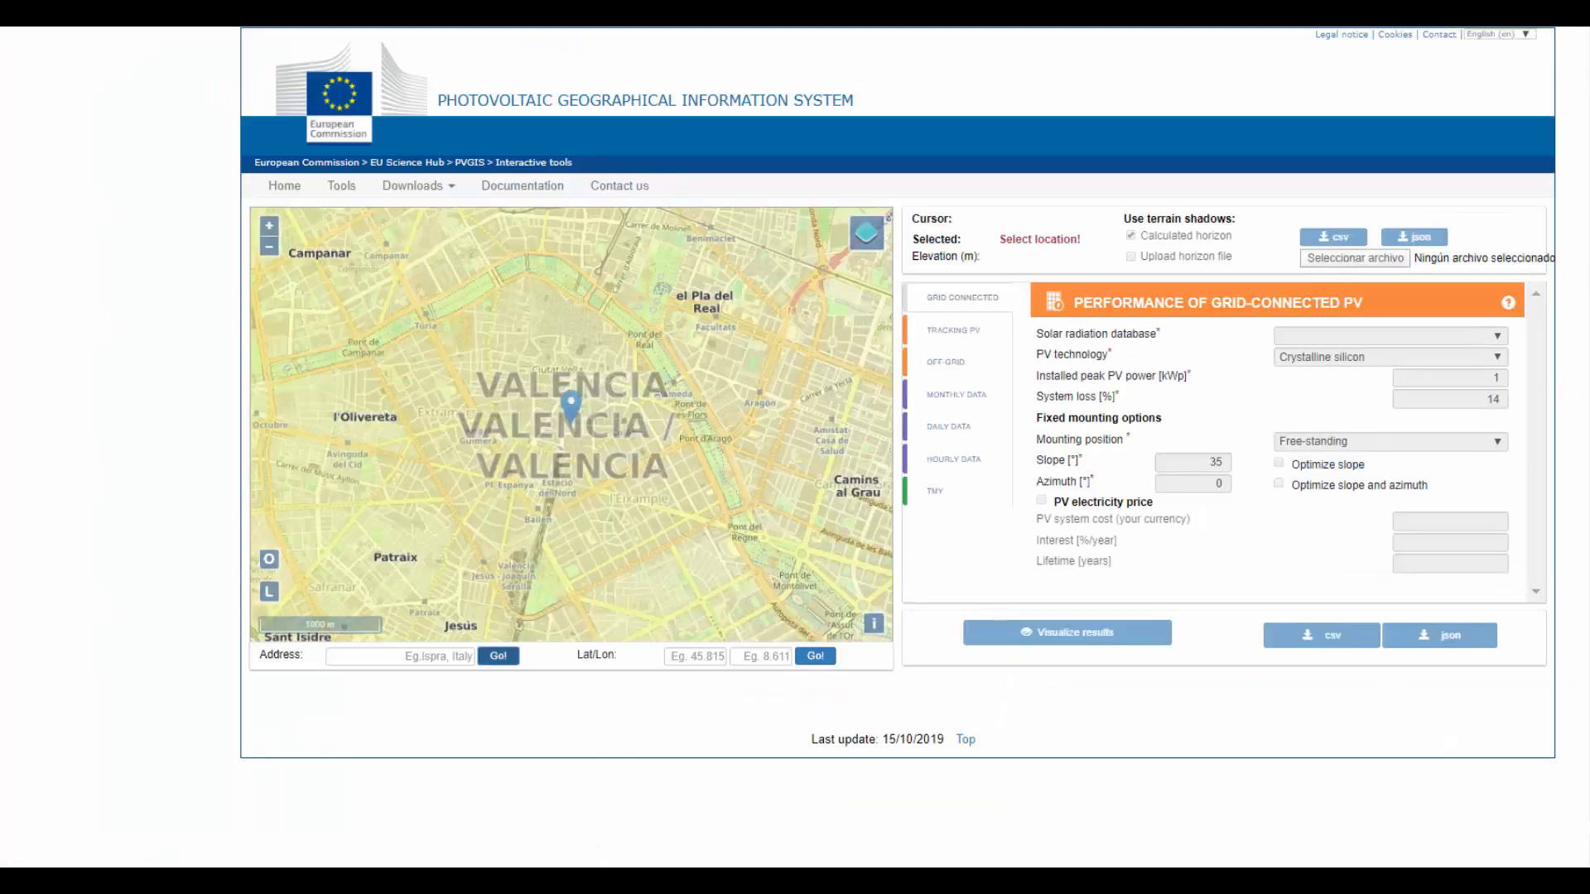
Step: Switch the PVGIS page to Spanish and set the installation's location to Valencia
left_click(1527, 37)
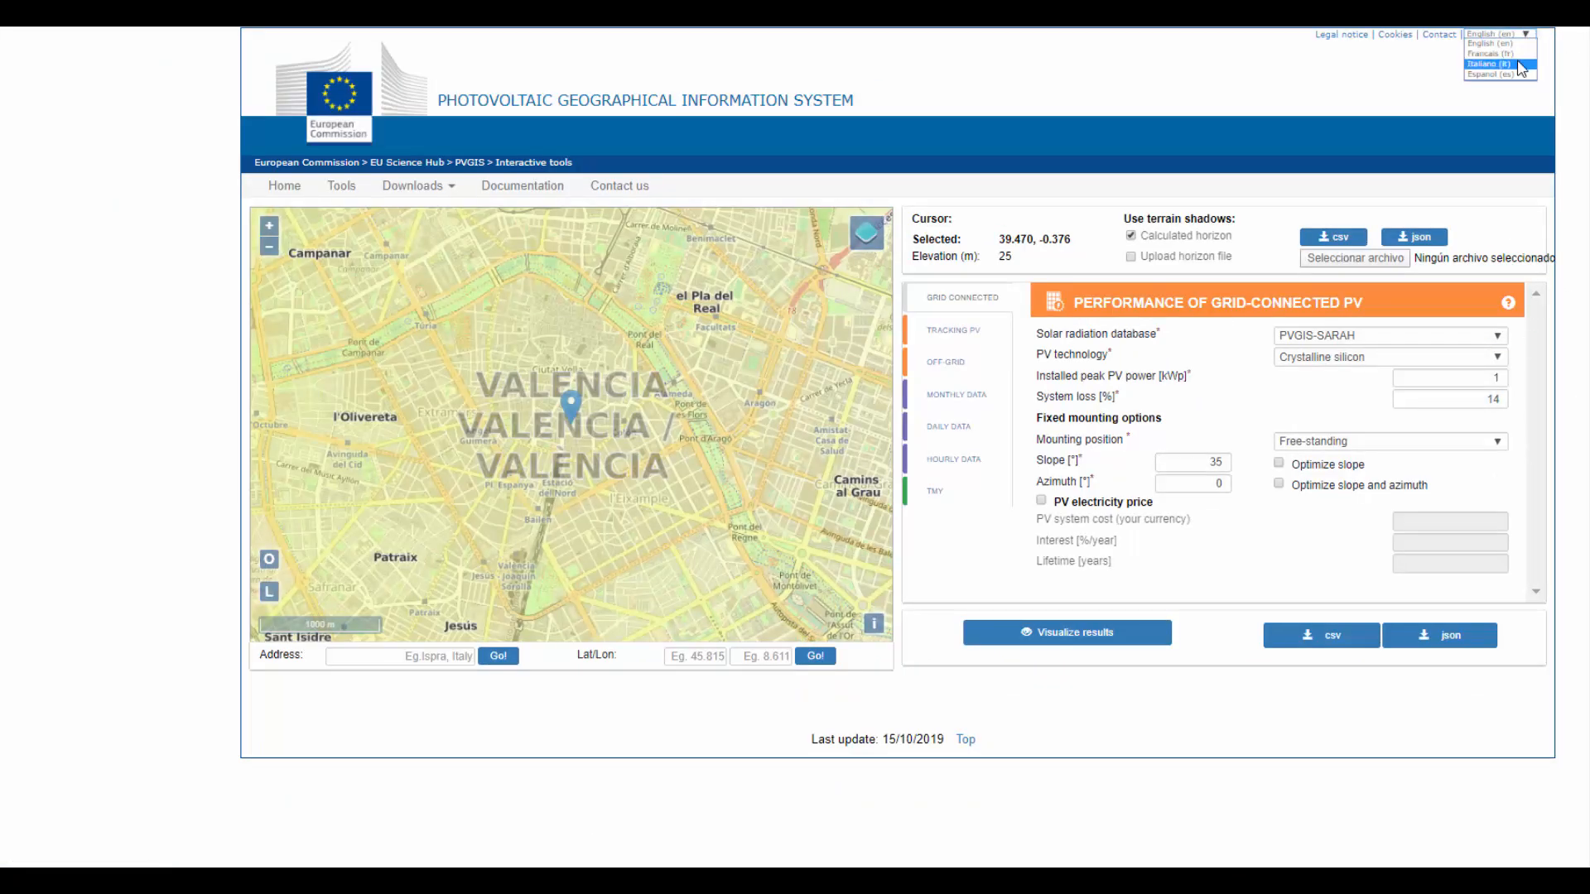
left_click(1517, 72)
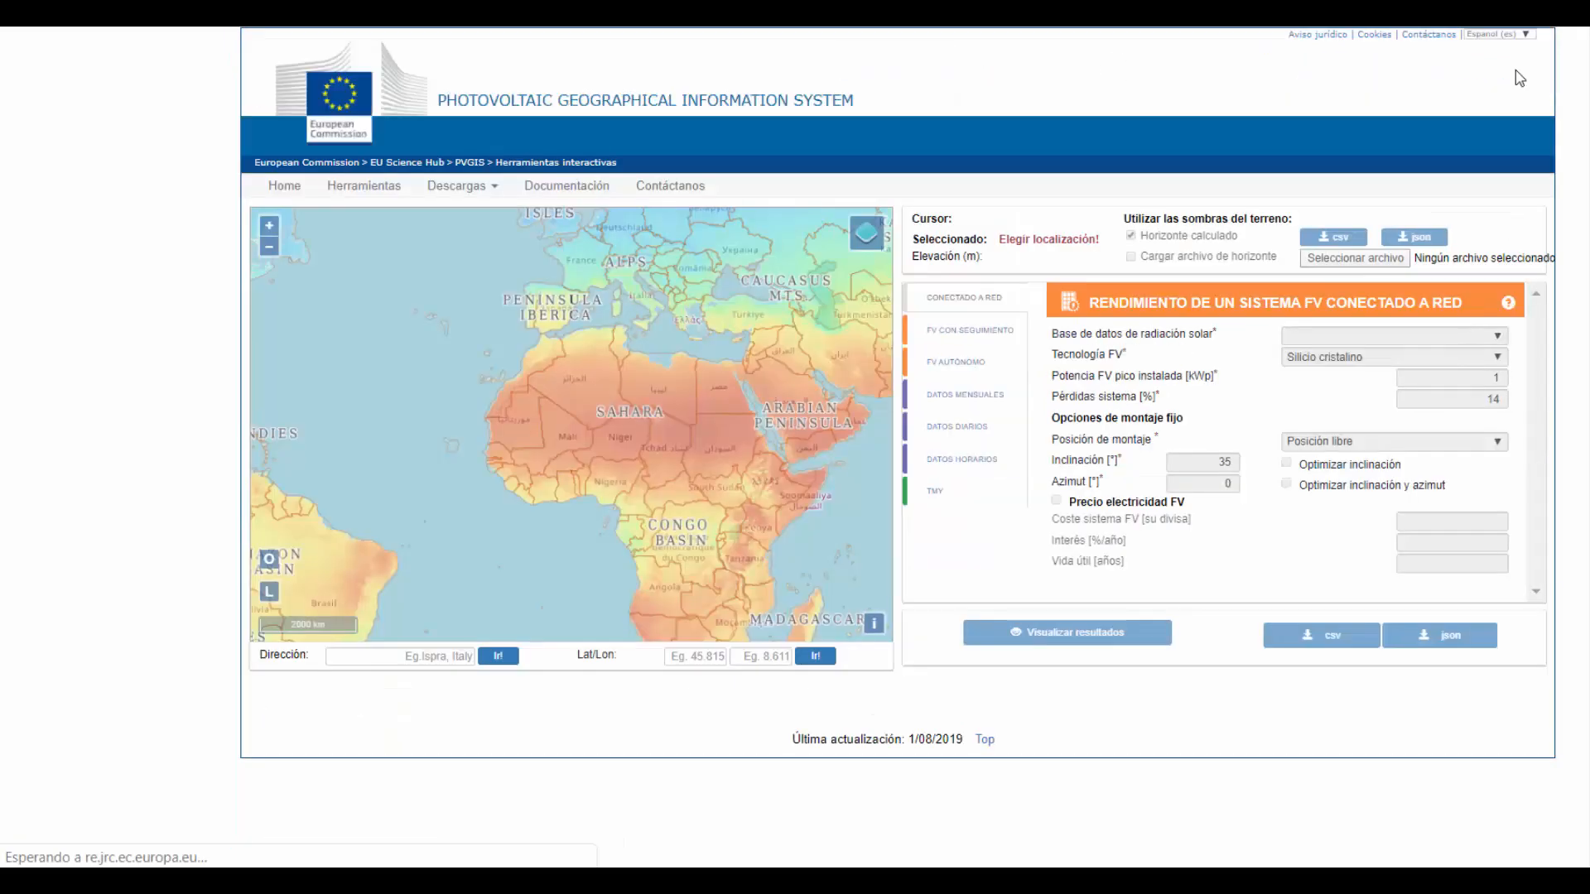
left_click(431, 658)
type("Valencia")
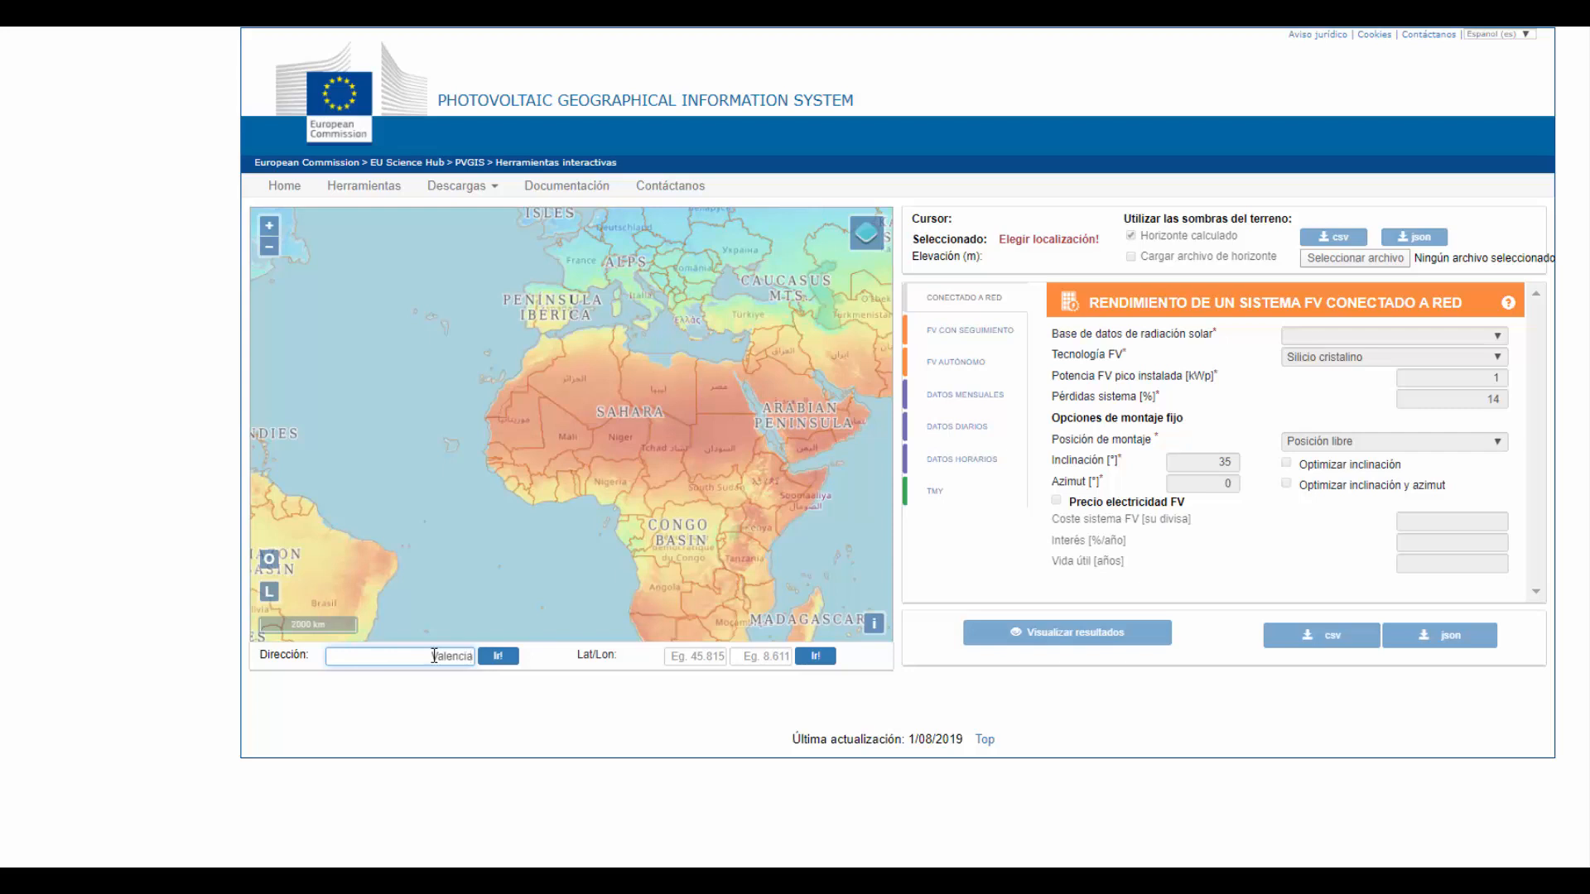
left_click(498, 656)
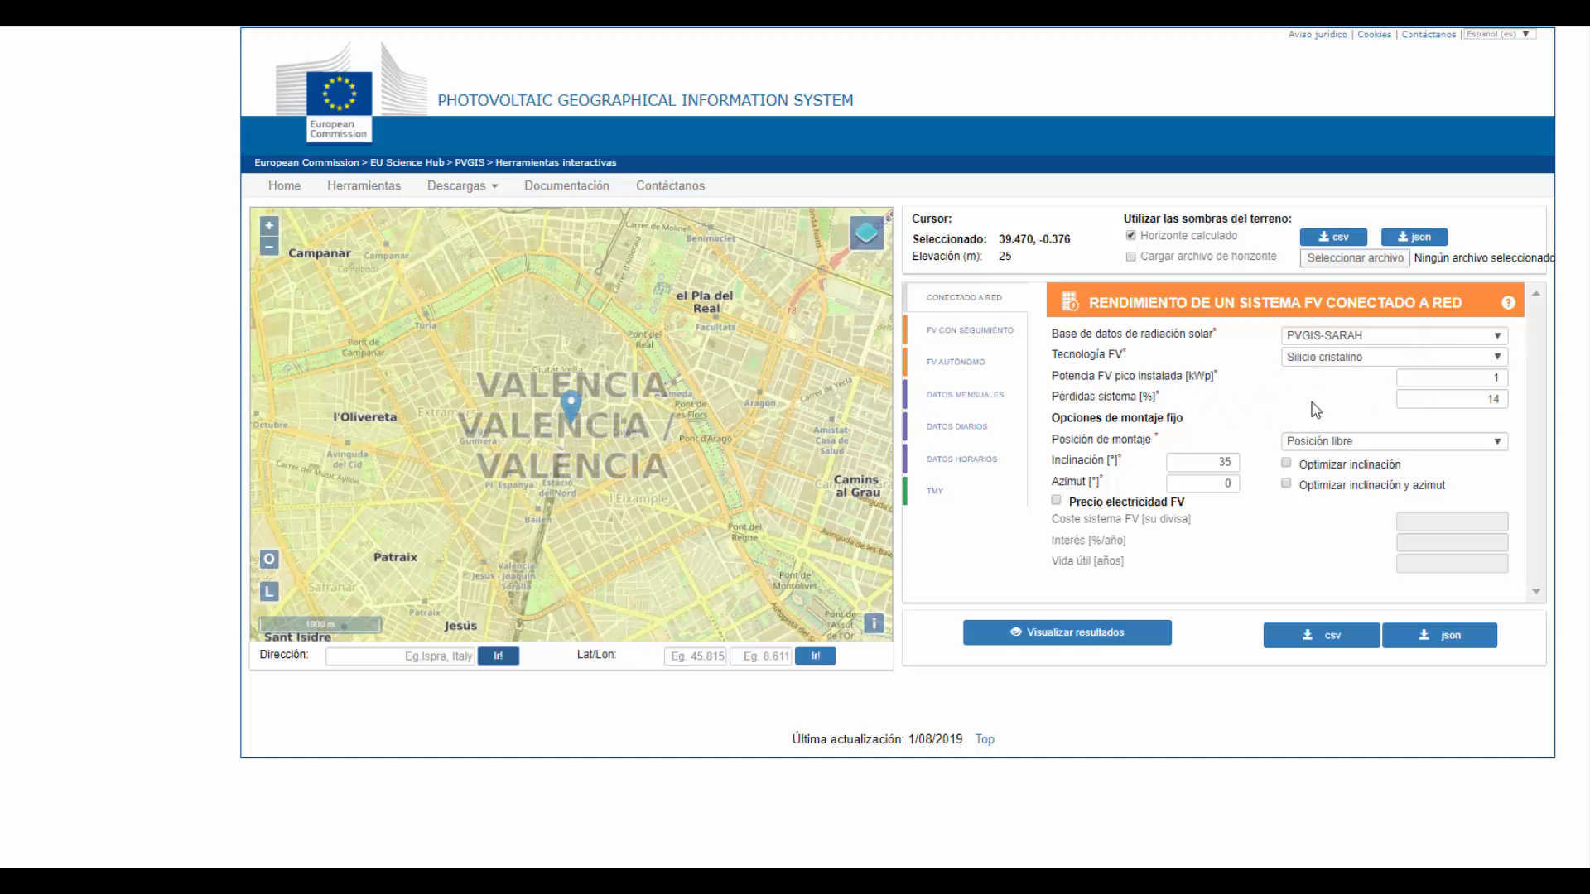
Step: Set the grid-connected system's losses to 8 %, installed peak power to 6,12 kWp and inclination to 30°, keeping azimuth at 0°
double_click(1491, 399)
type("8")
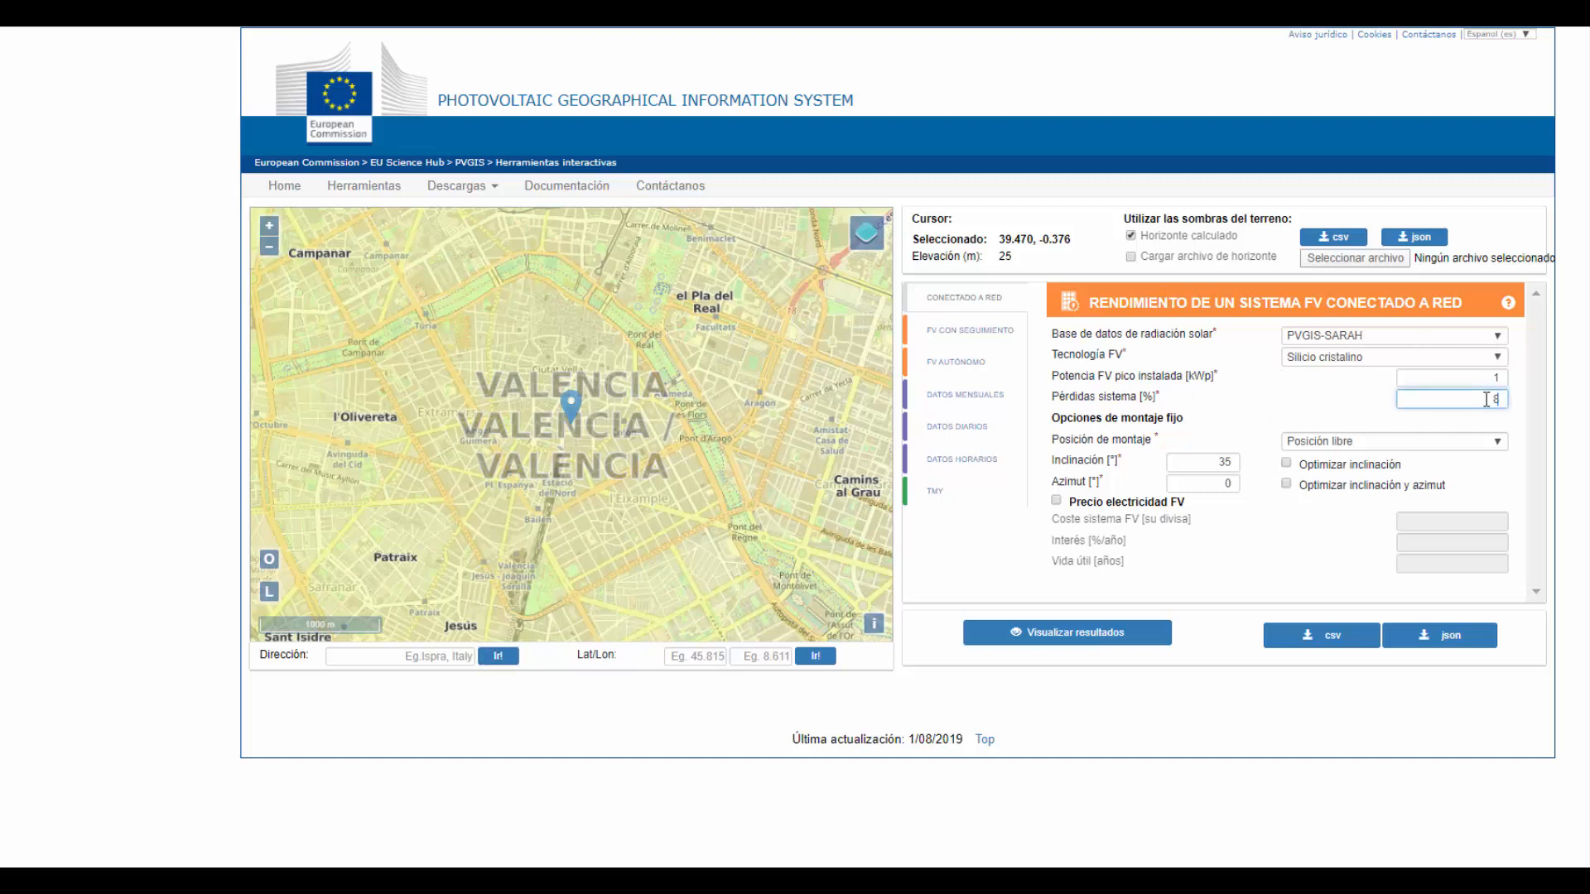
double_click(1468, 383)
type("6,12")
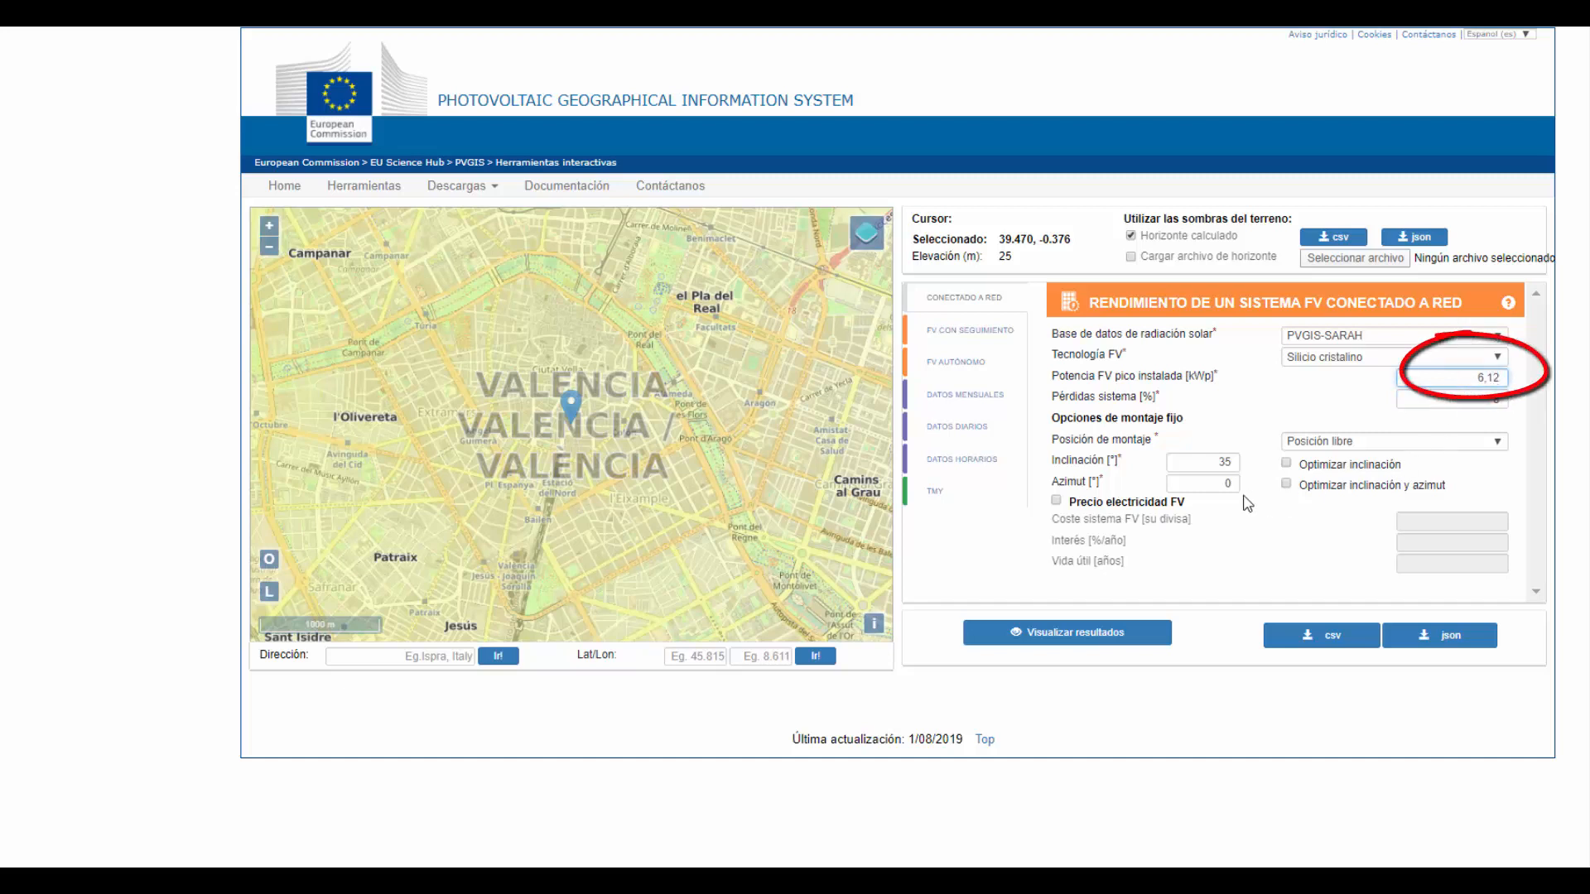
double_click(1233, 469)
type("30")
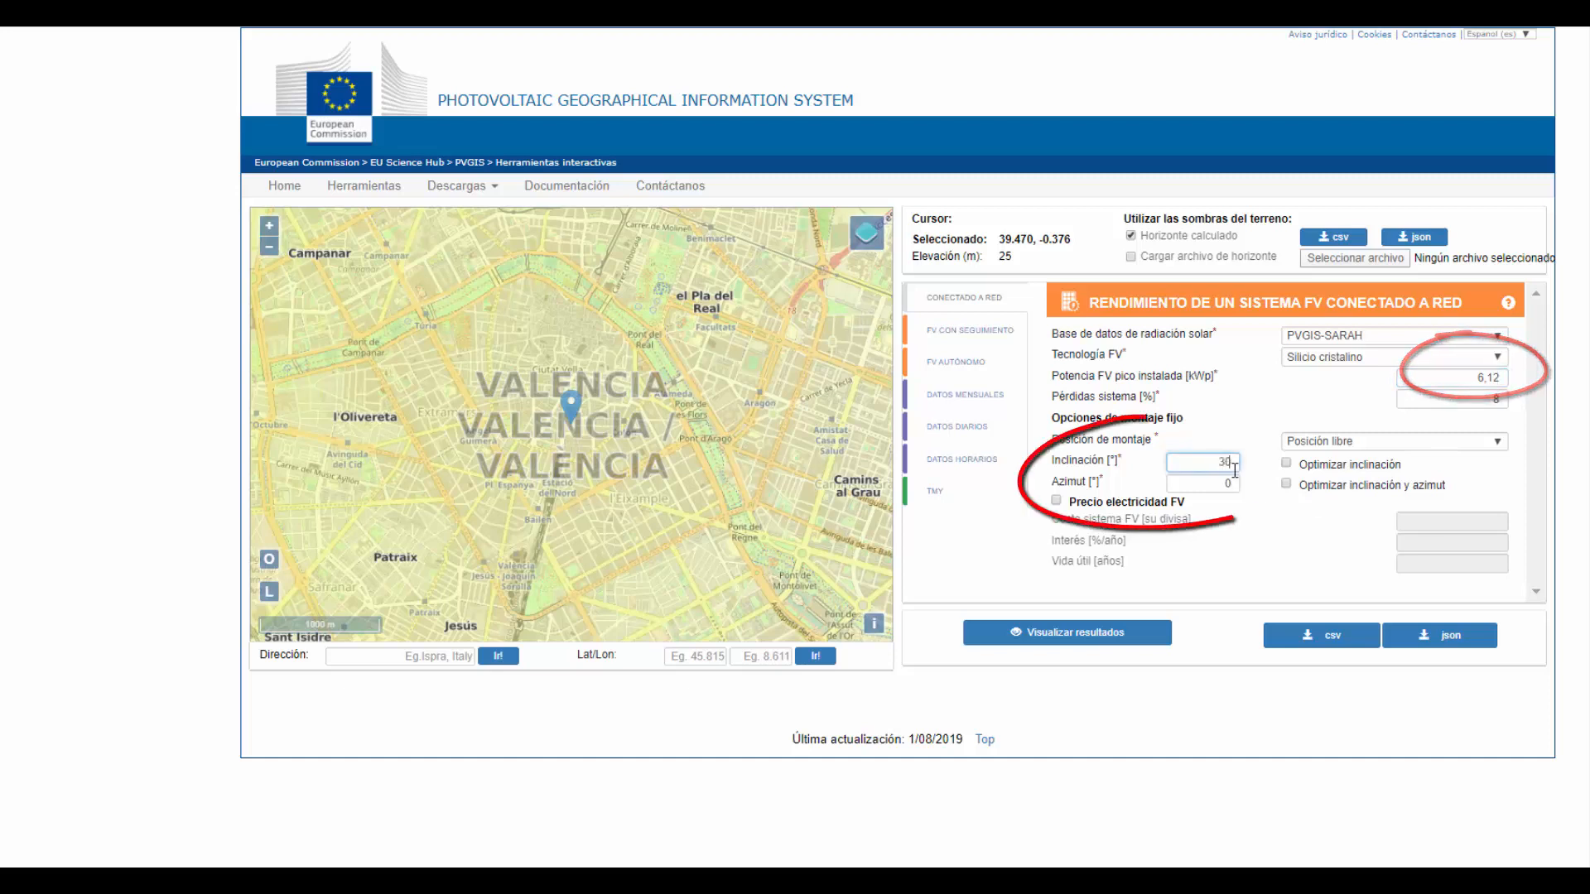
double_click(1228, 485)
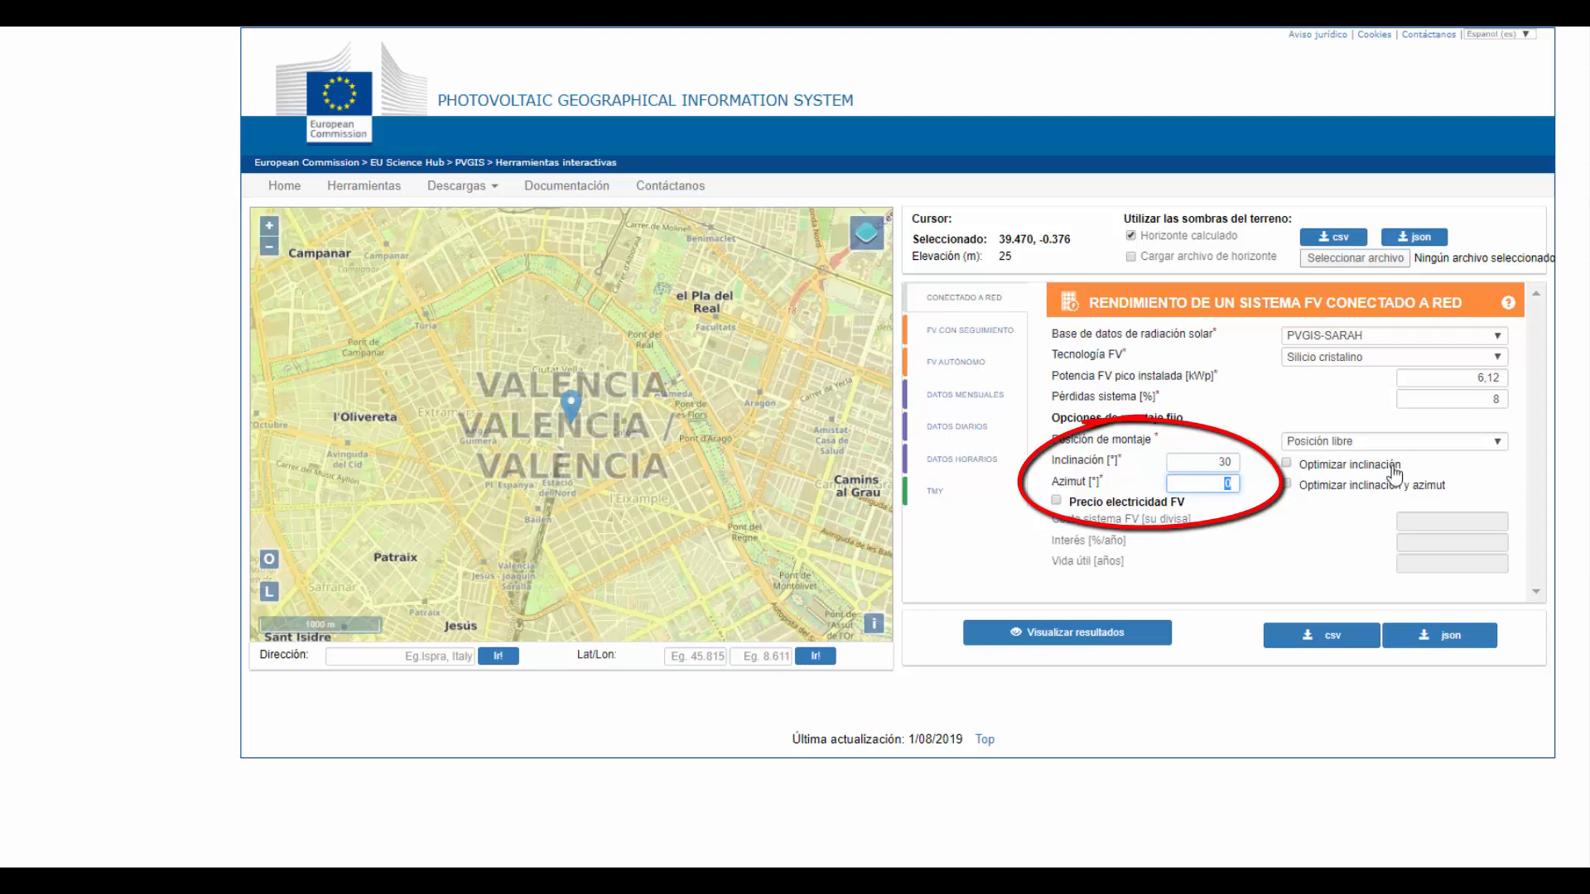
Step: Calculate the PVGIS results and check the annual FV production and the monthly energy values
left_click(1106, 644)
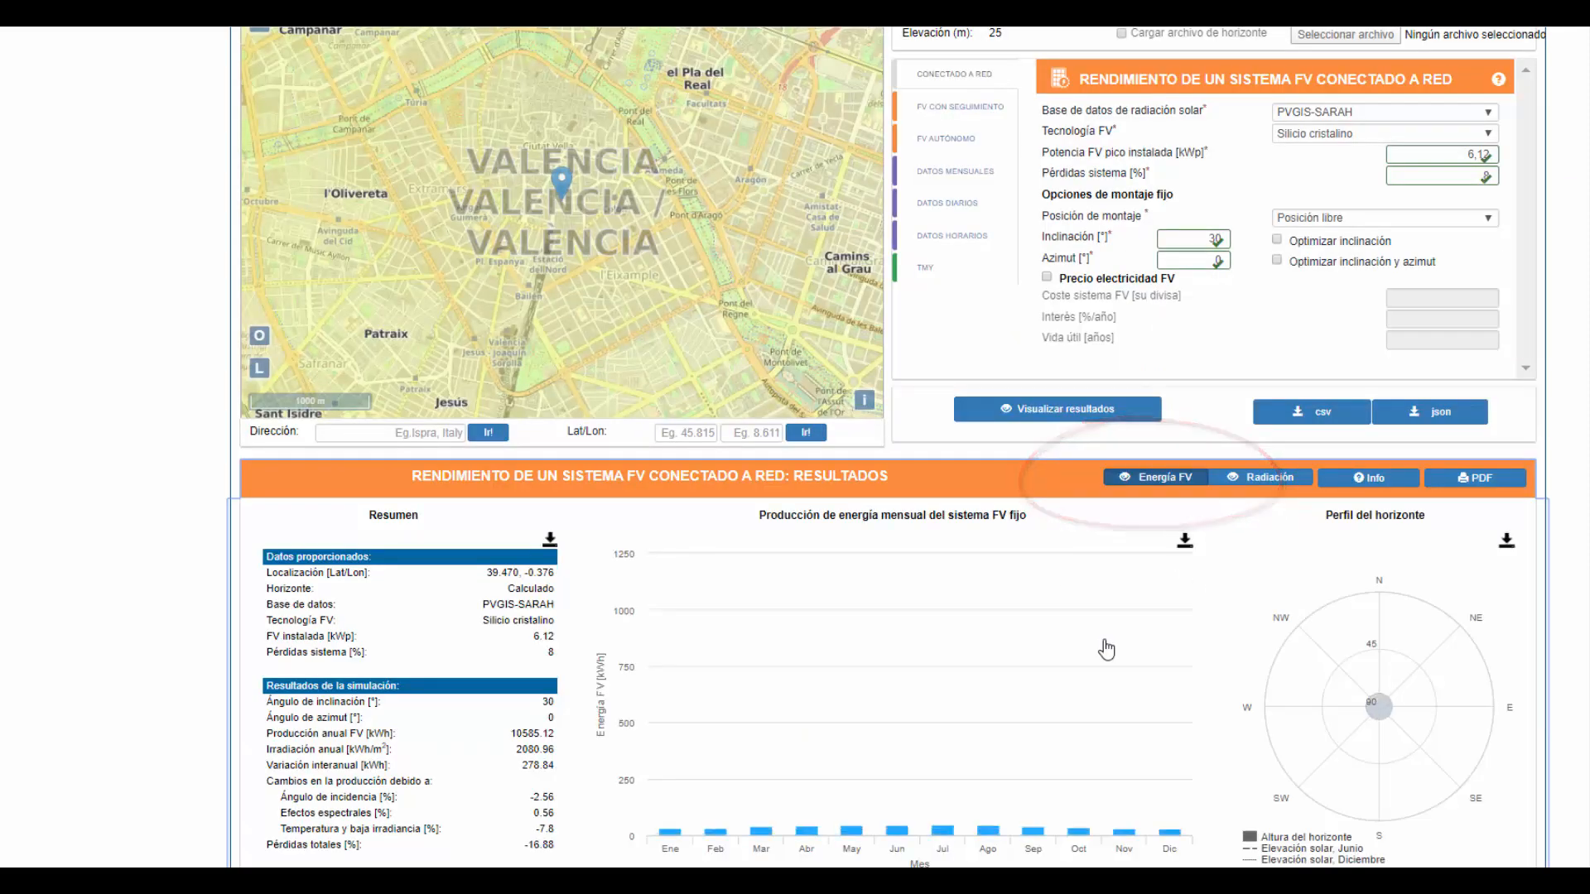
scroll(1100, 650, "down", 1)
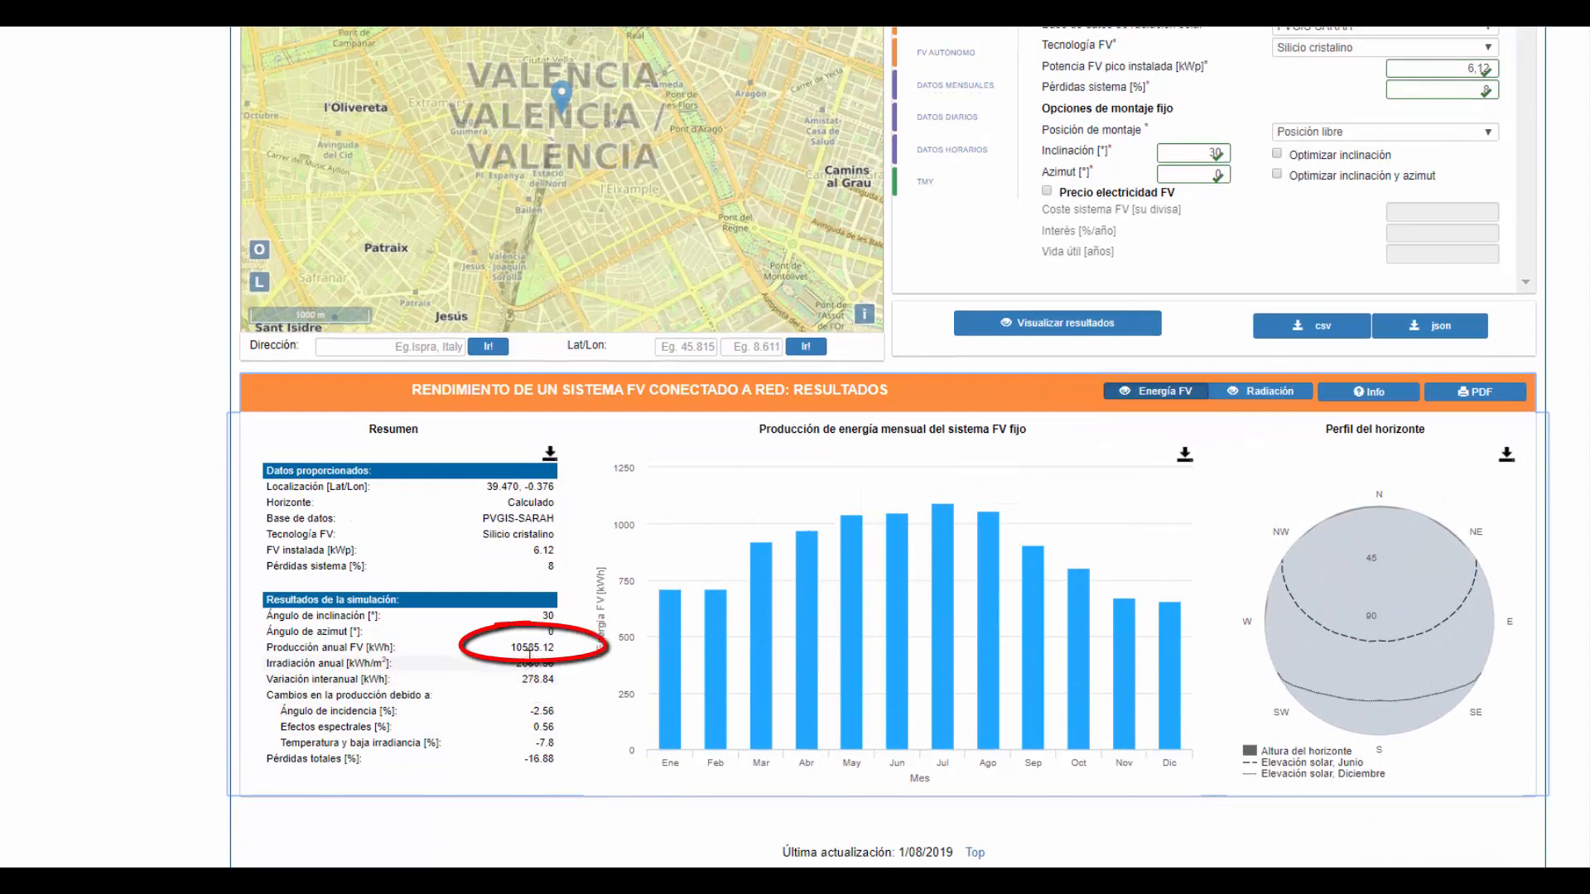
mouse_move(673, 627)
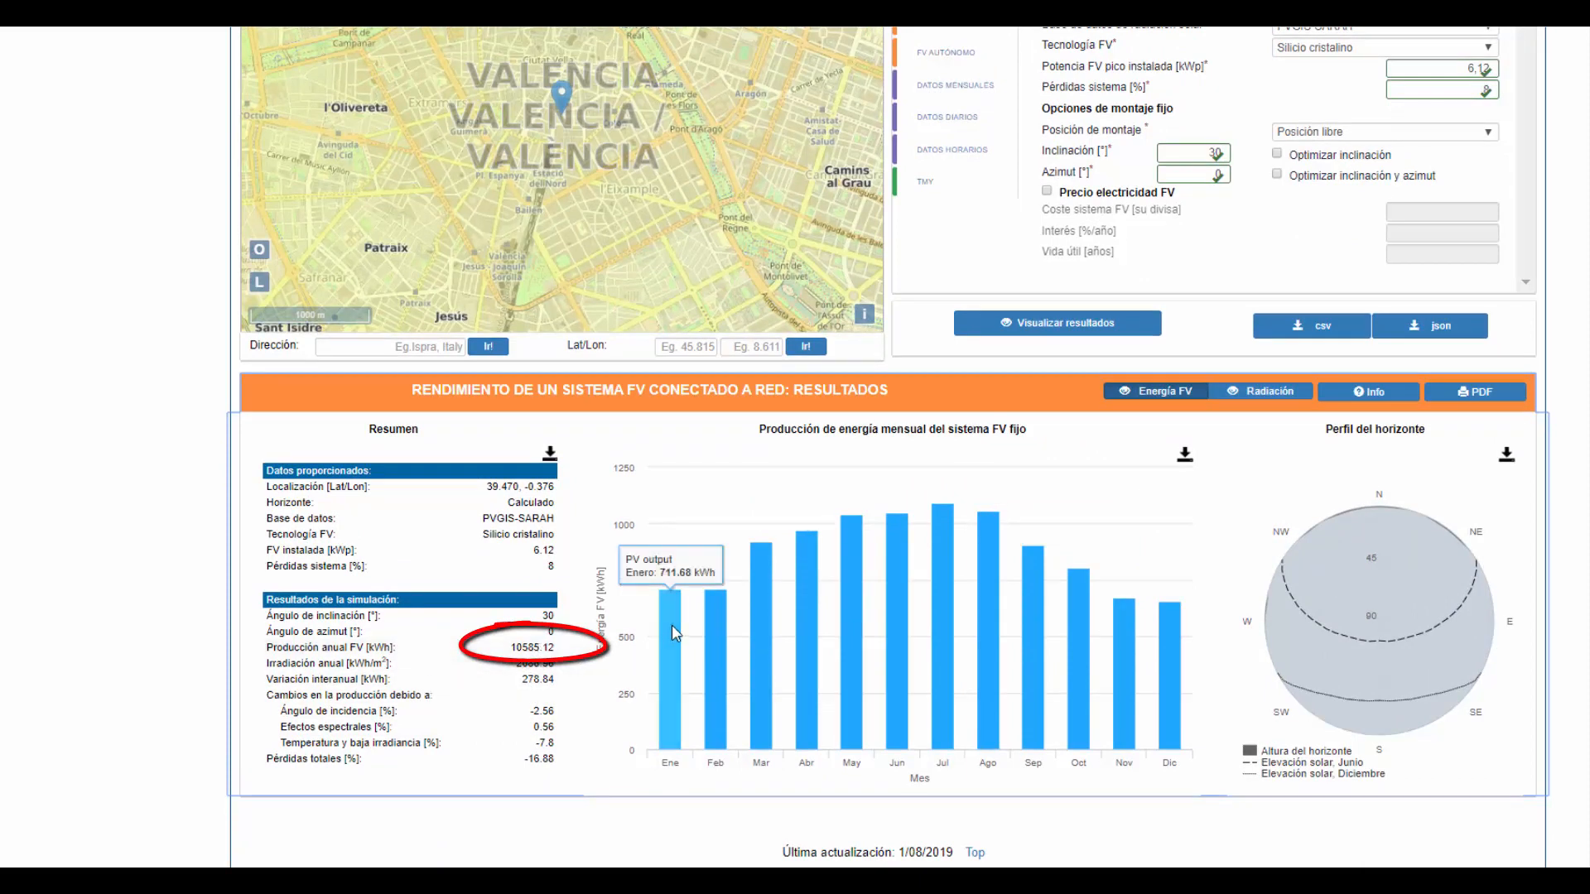
mouse_move(776, 607)
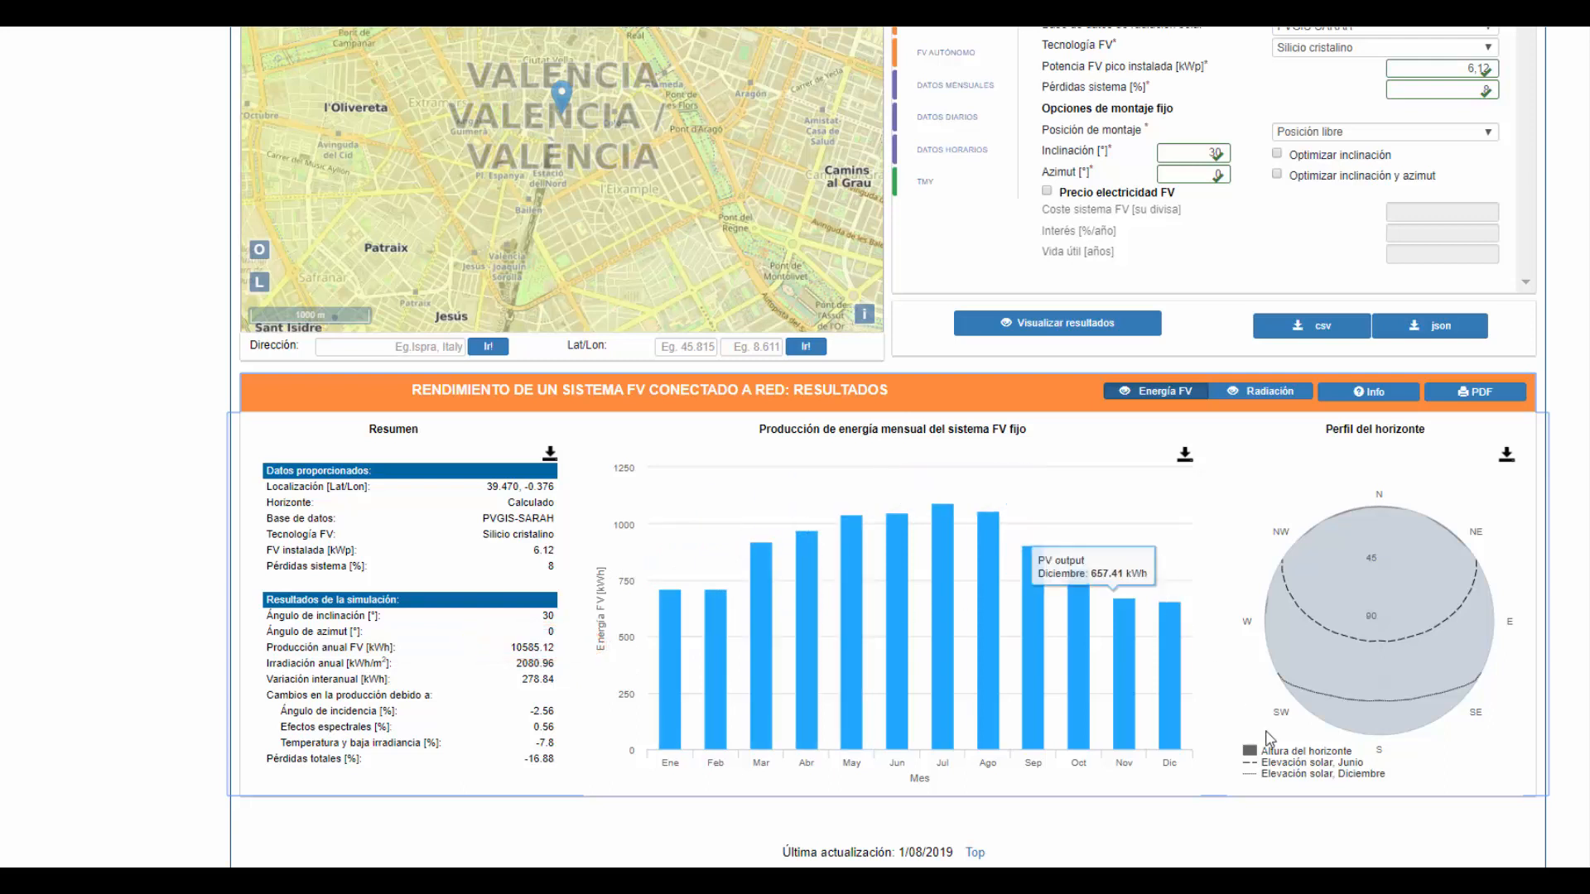
Step: Export the PVGIS results as a PDF and open it at the monthly FV energy and radiation table
left_click(1487, 399)
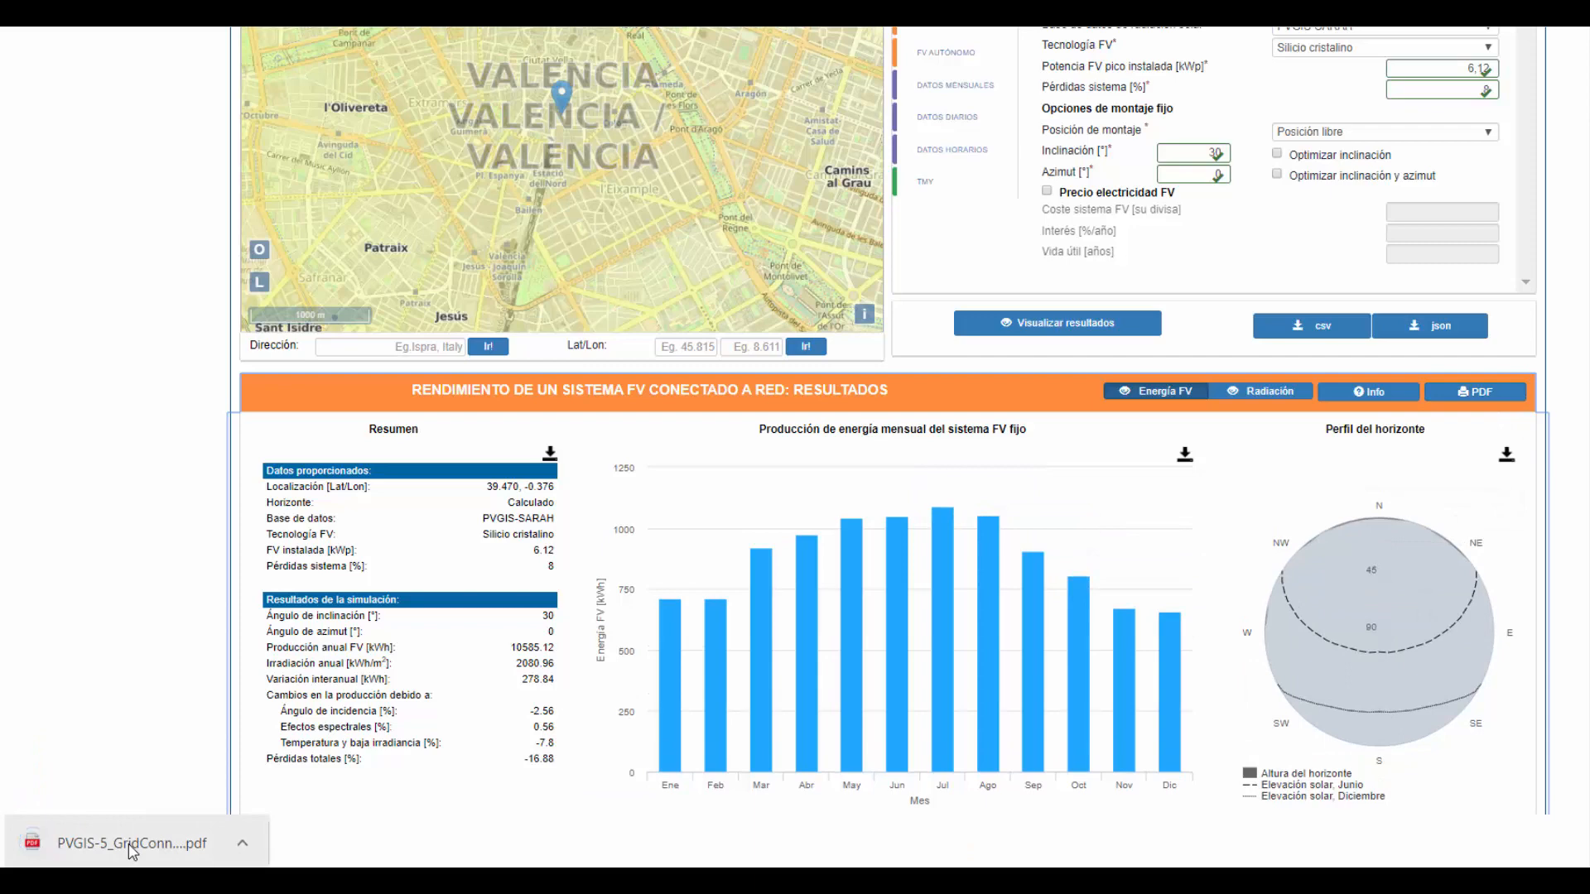
left_click(131, 845)
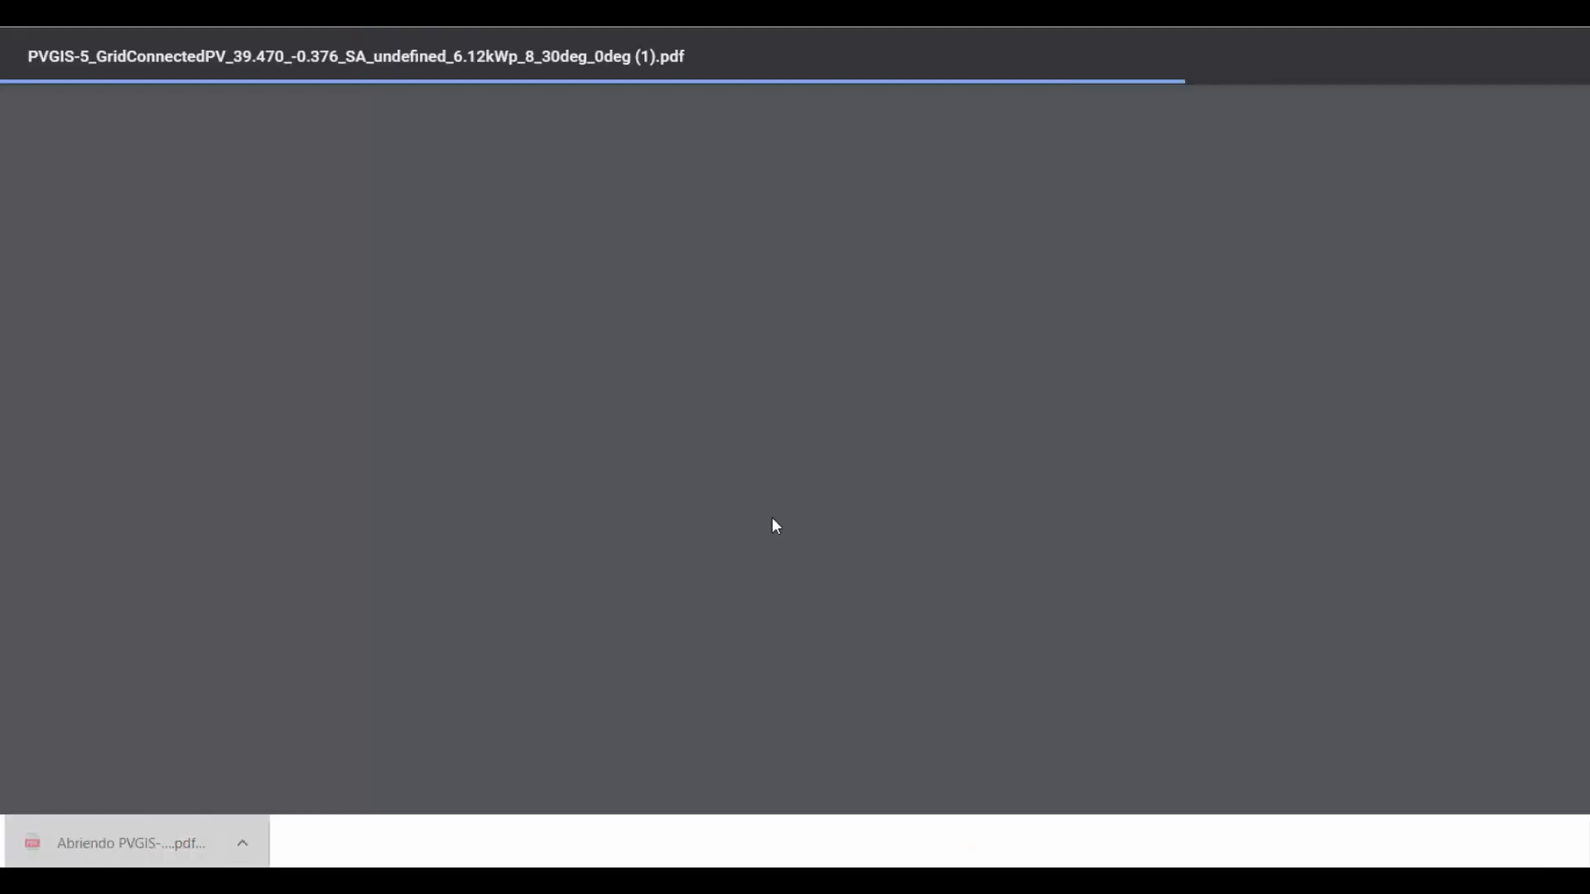
scroll(669, 563, "down", 6)
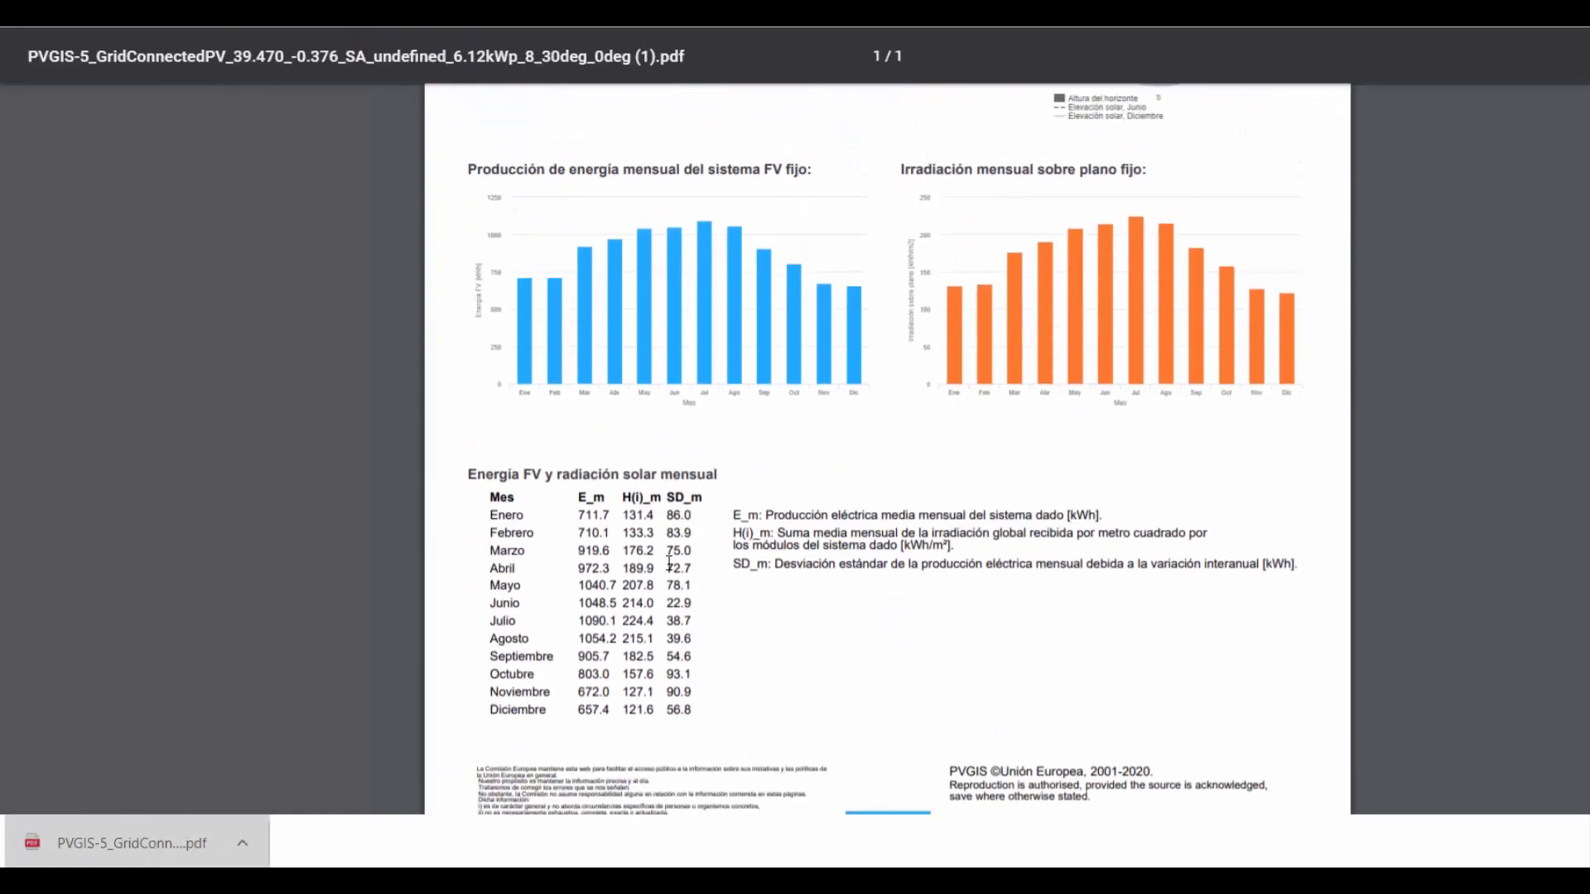
scroll(669, 563, "up", 1)
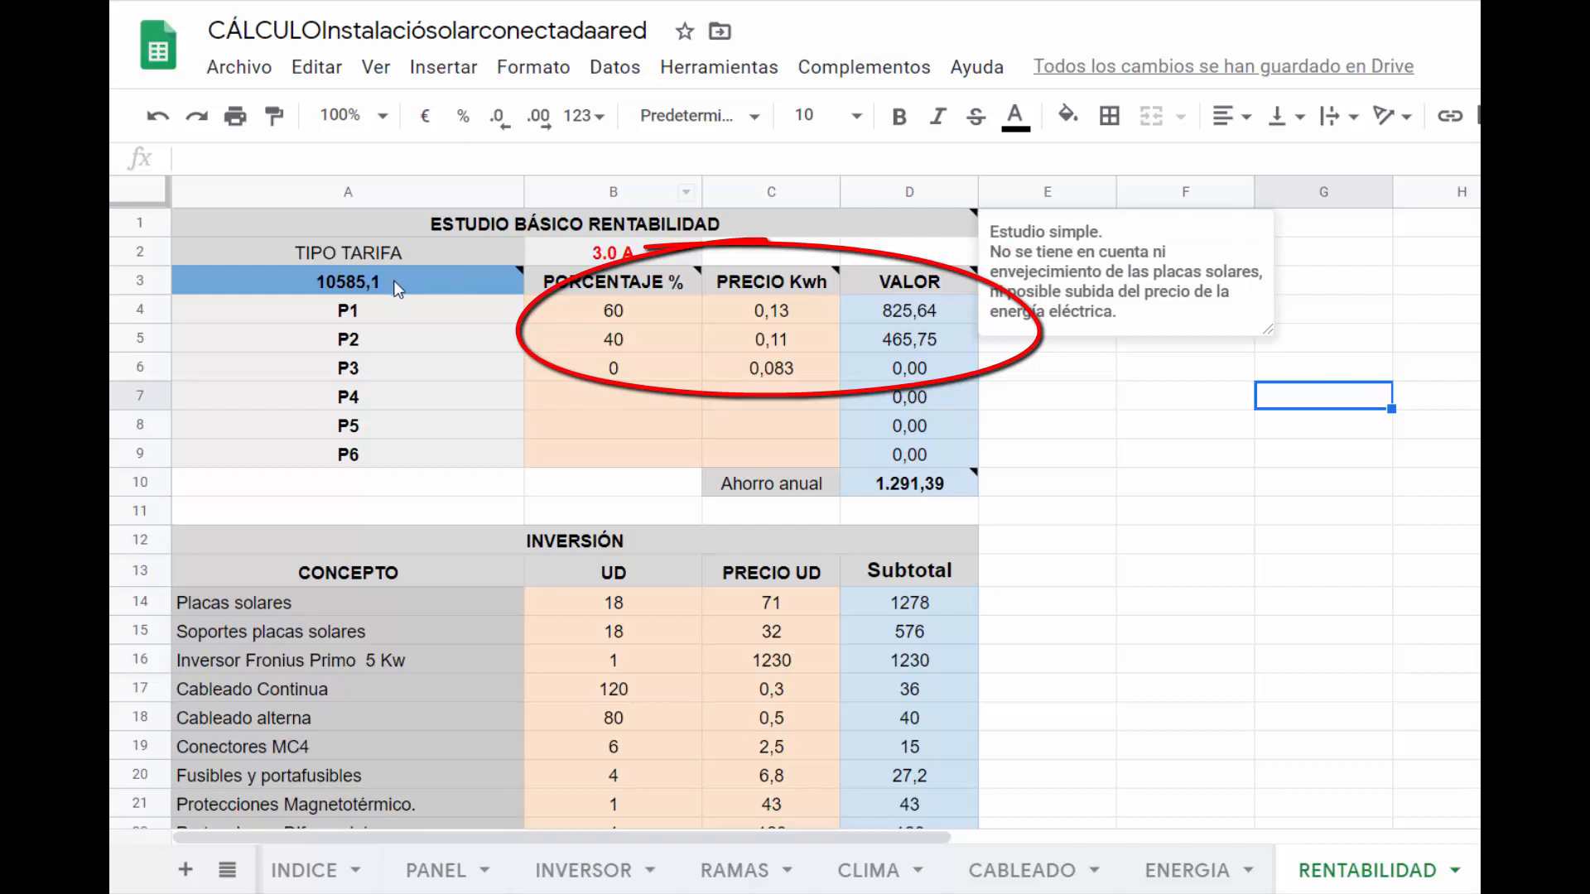
Step: Review the annual savings, investment total, price per watt and internal rate of return in the RENTABILIDAD sheet
mouse_move(406, 288)
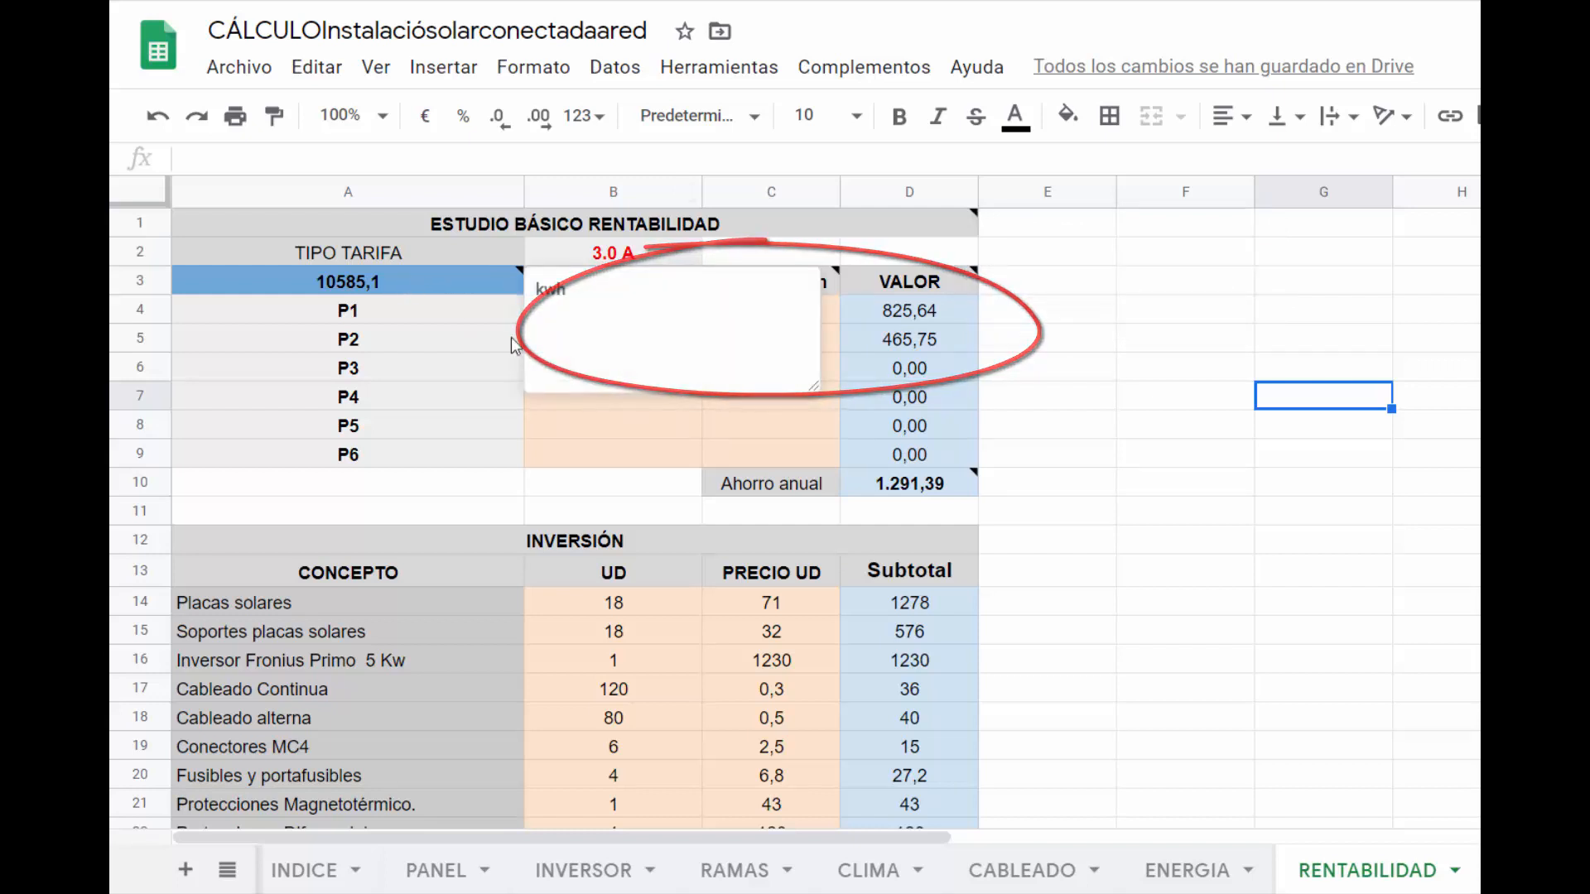
mouse_move(956, 501)
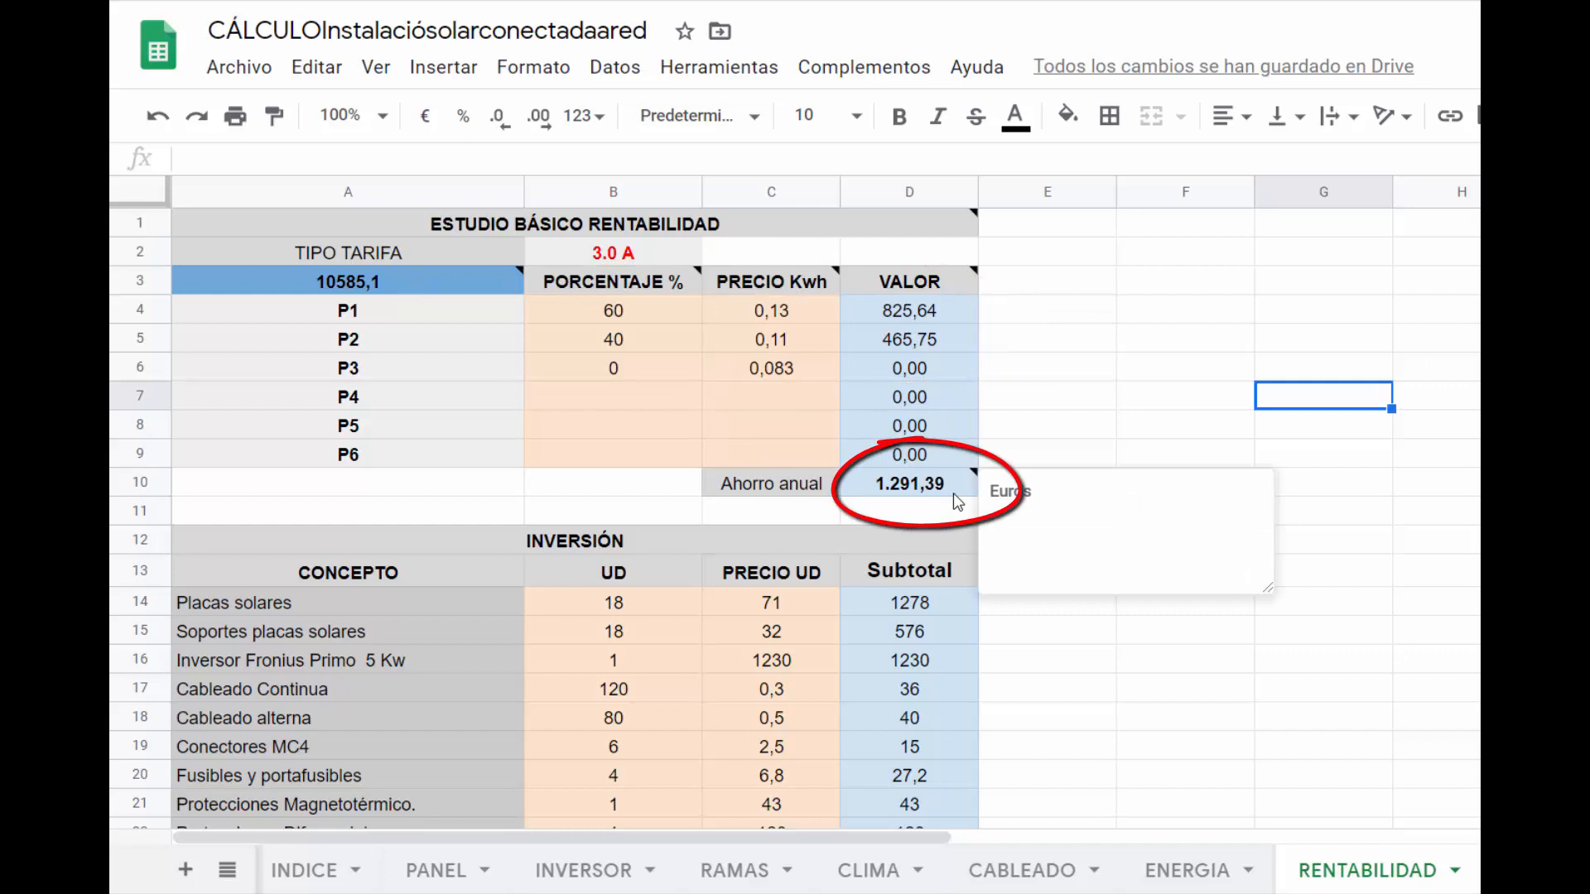
scroll(952, 494, "down", 2)
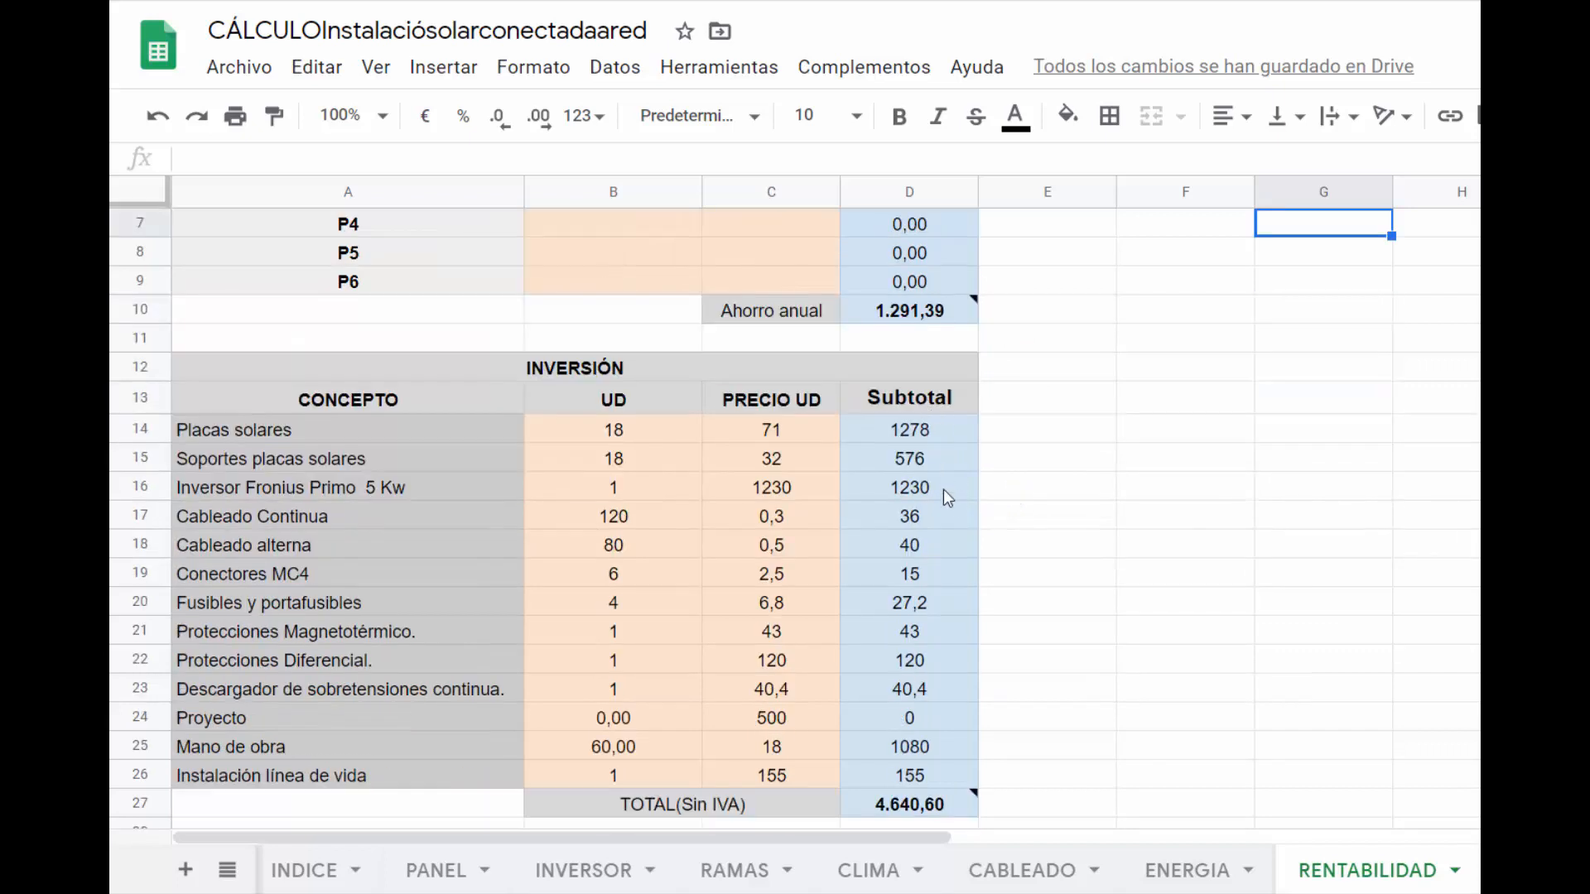
scroll(1100, 704, "down", 1)
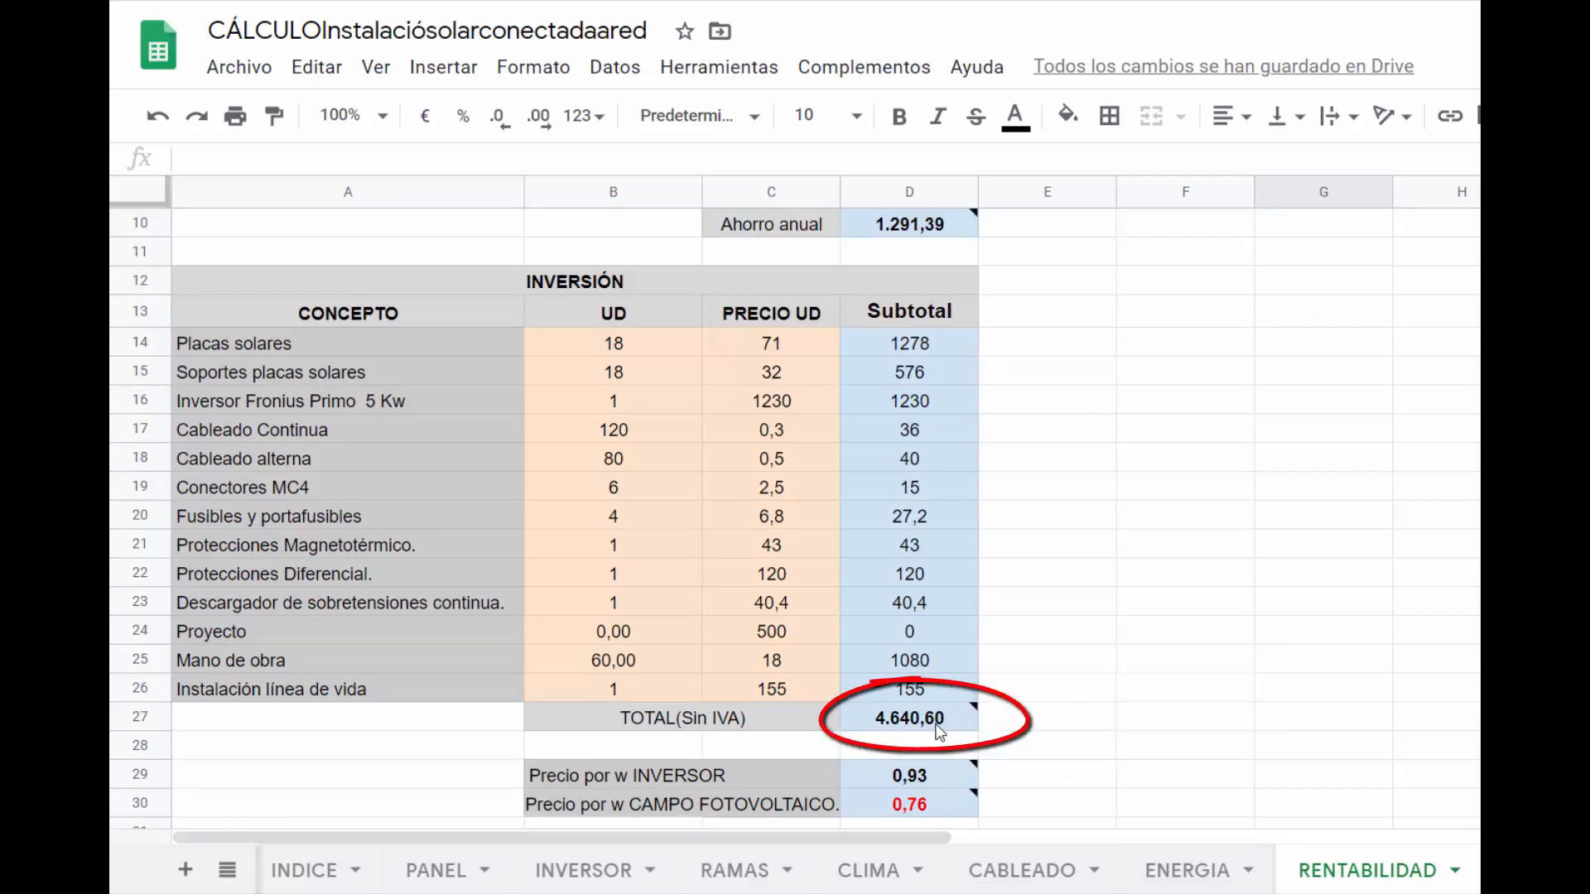
scroll(1061, 533, "down", 1)
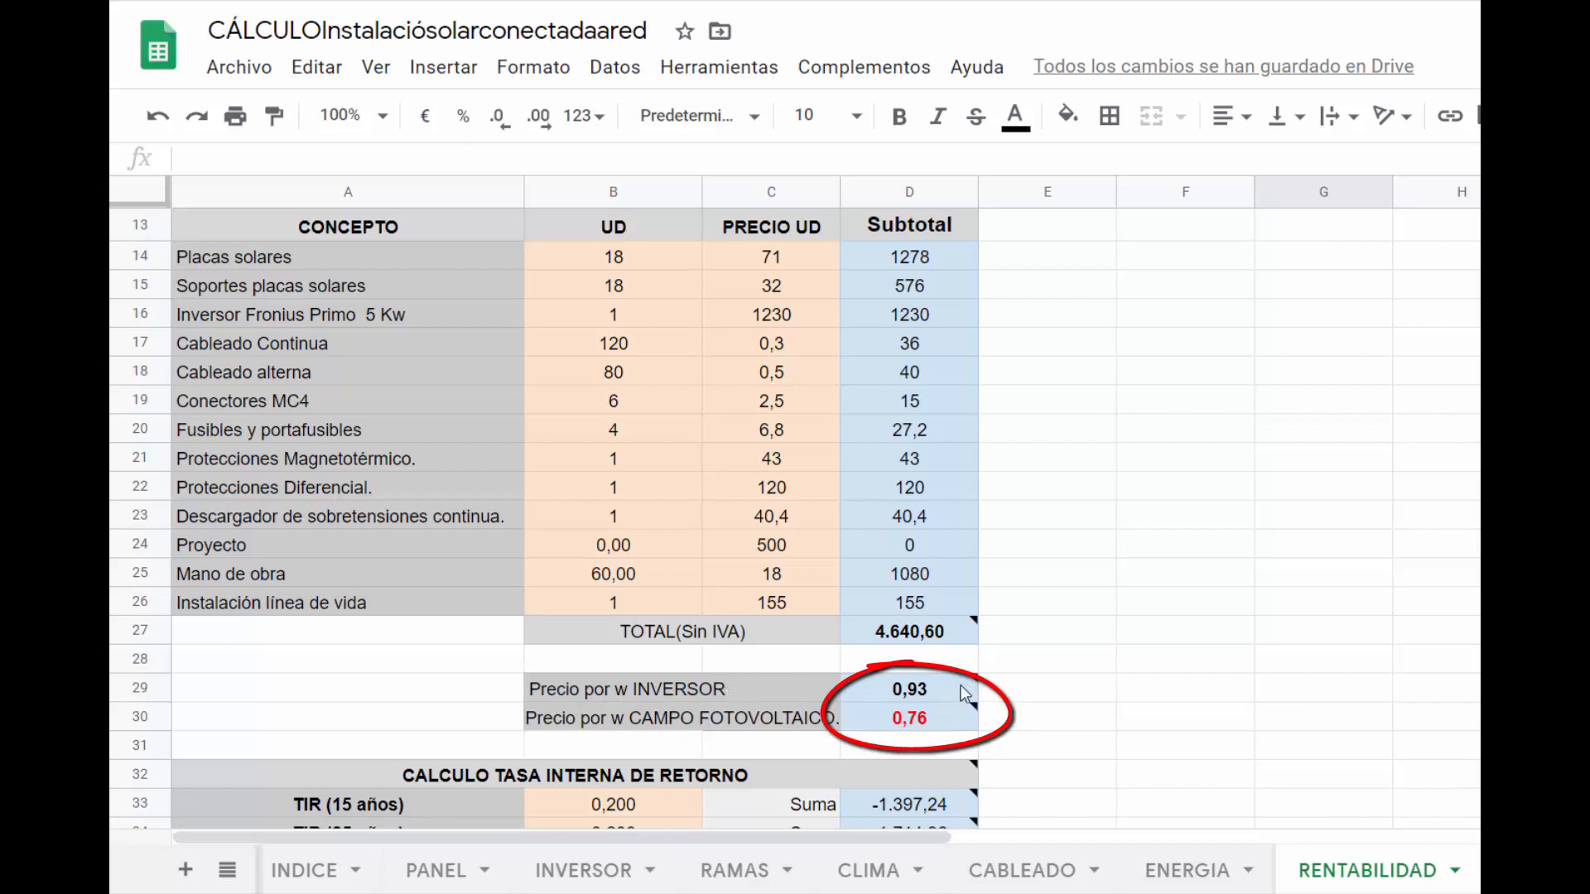
mouse_move(945, 698)
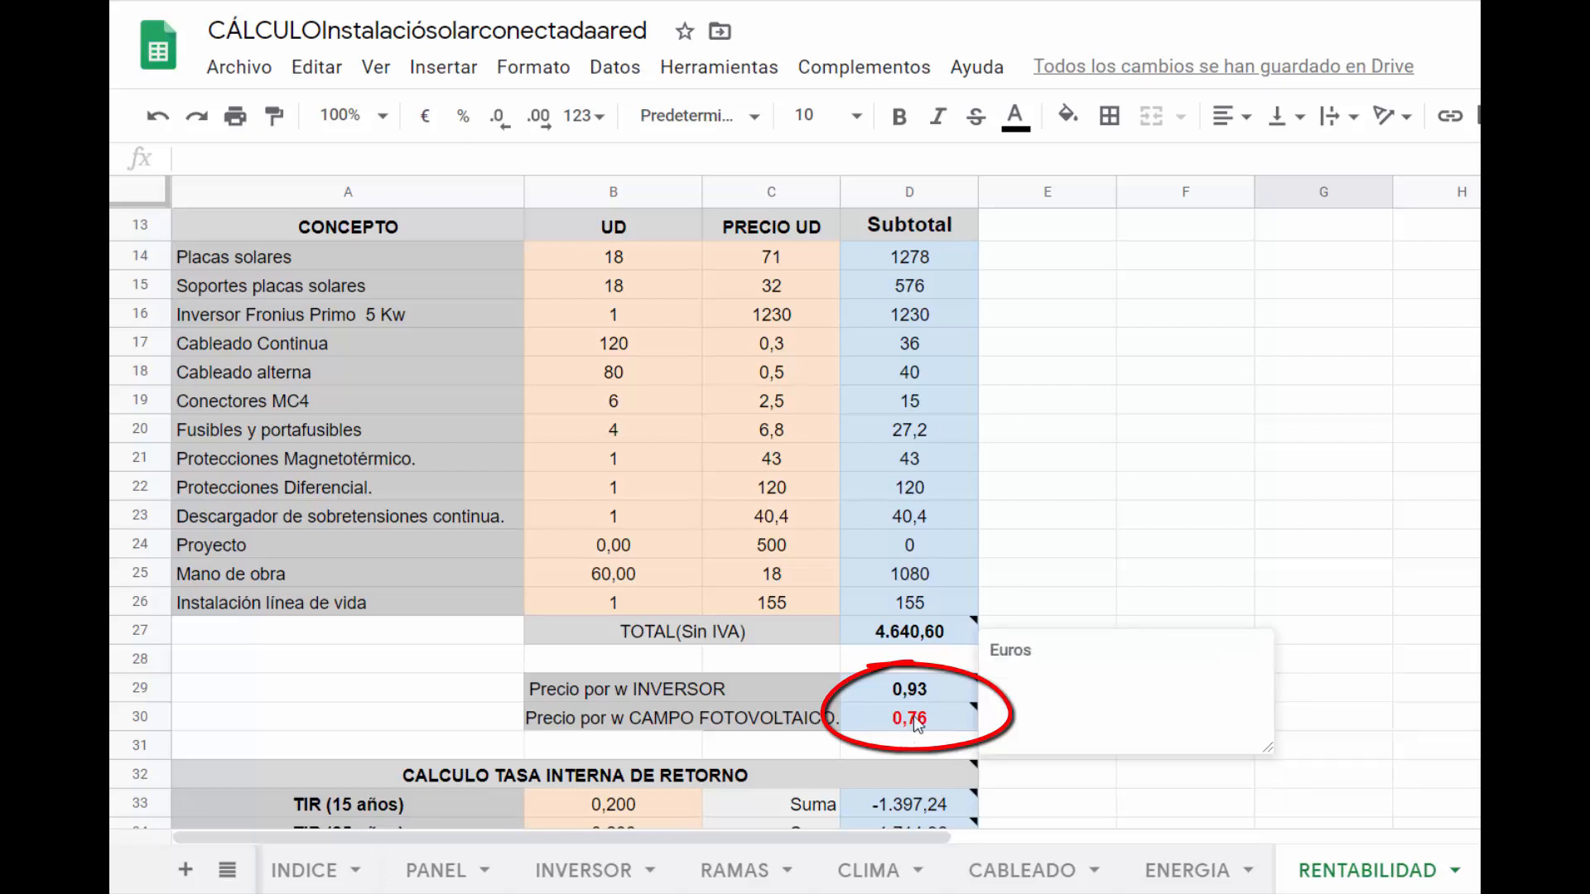
scroll(914, 718, "down", 1)
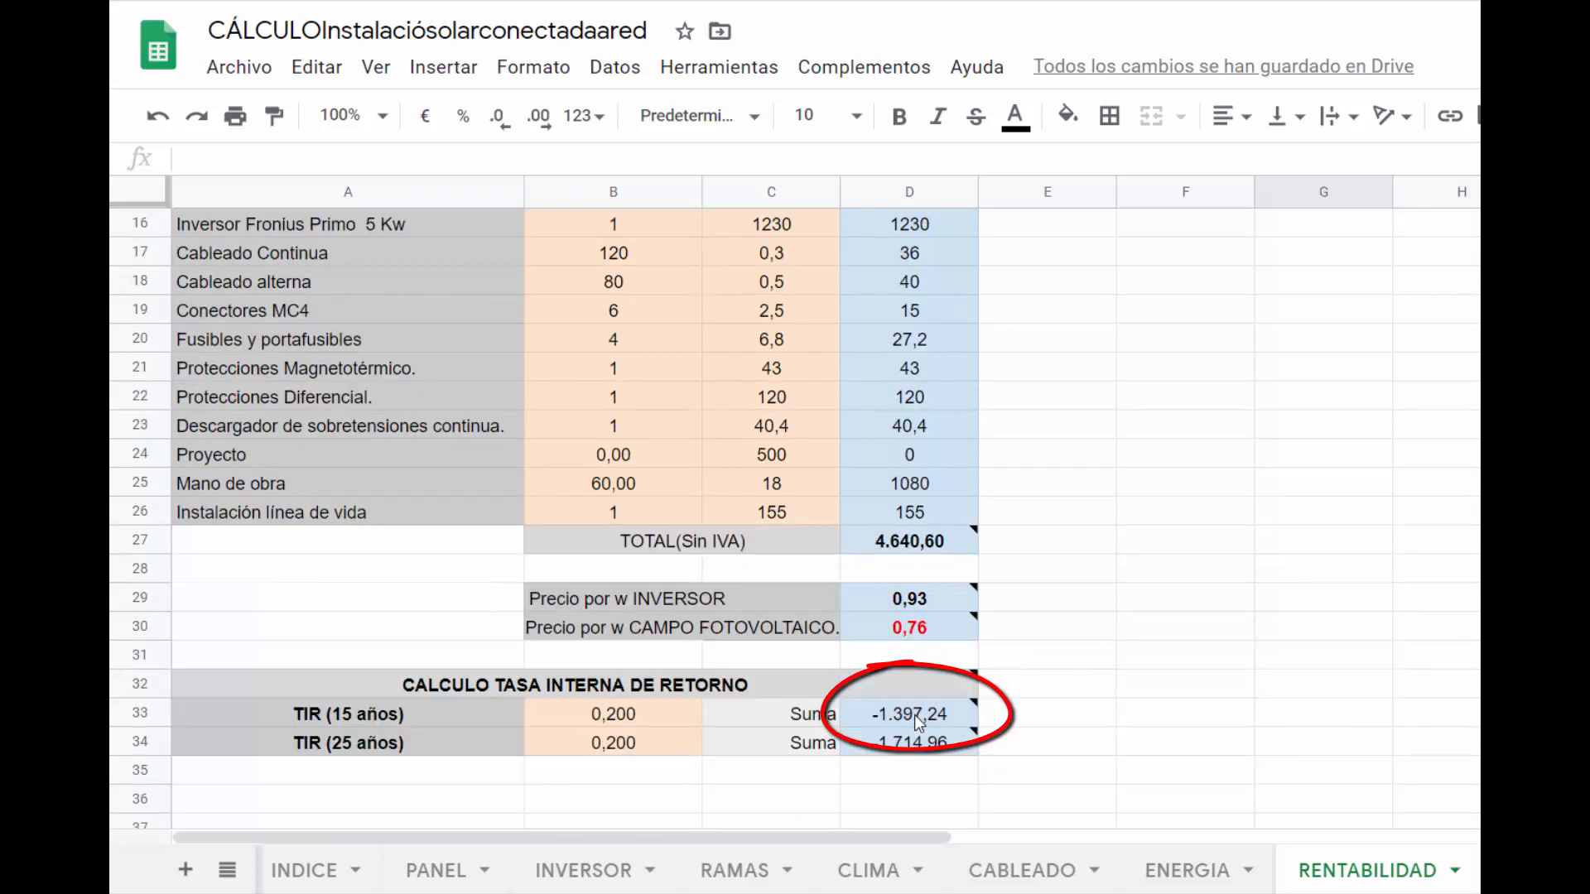
Step: Set the TIR (25 años) rate to 0,23 in the internal rate of return calculation
left_click(649, 743)
type("0")
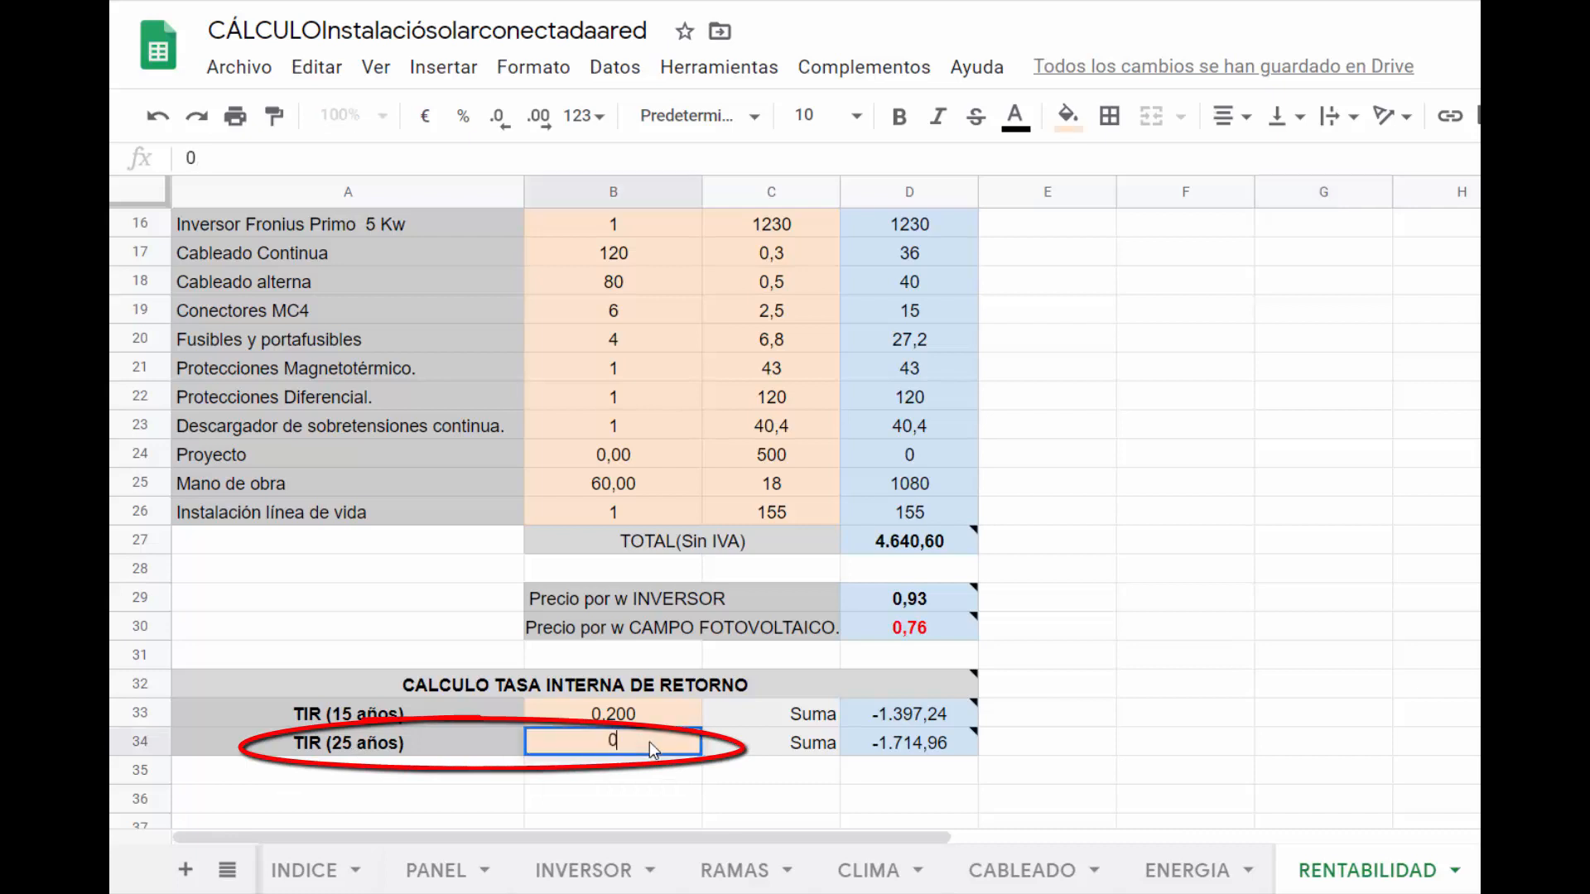
type(",23")
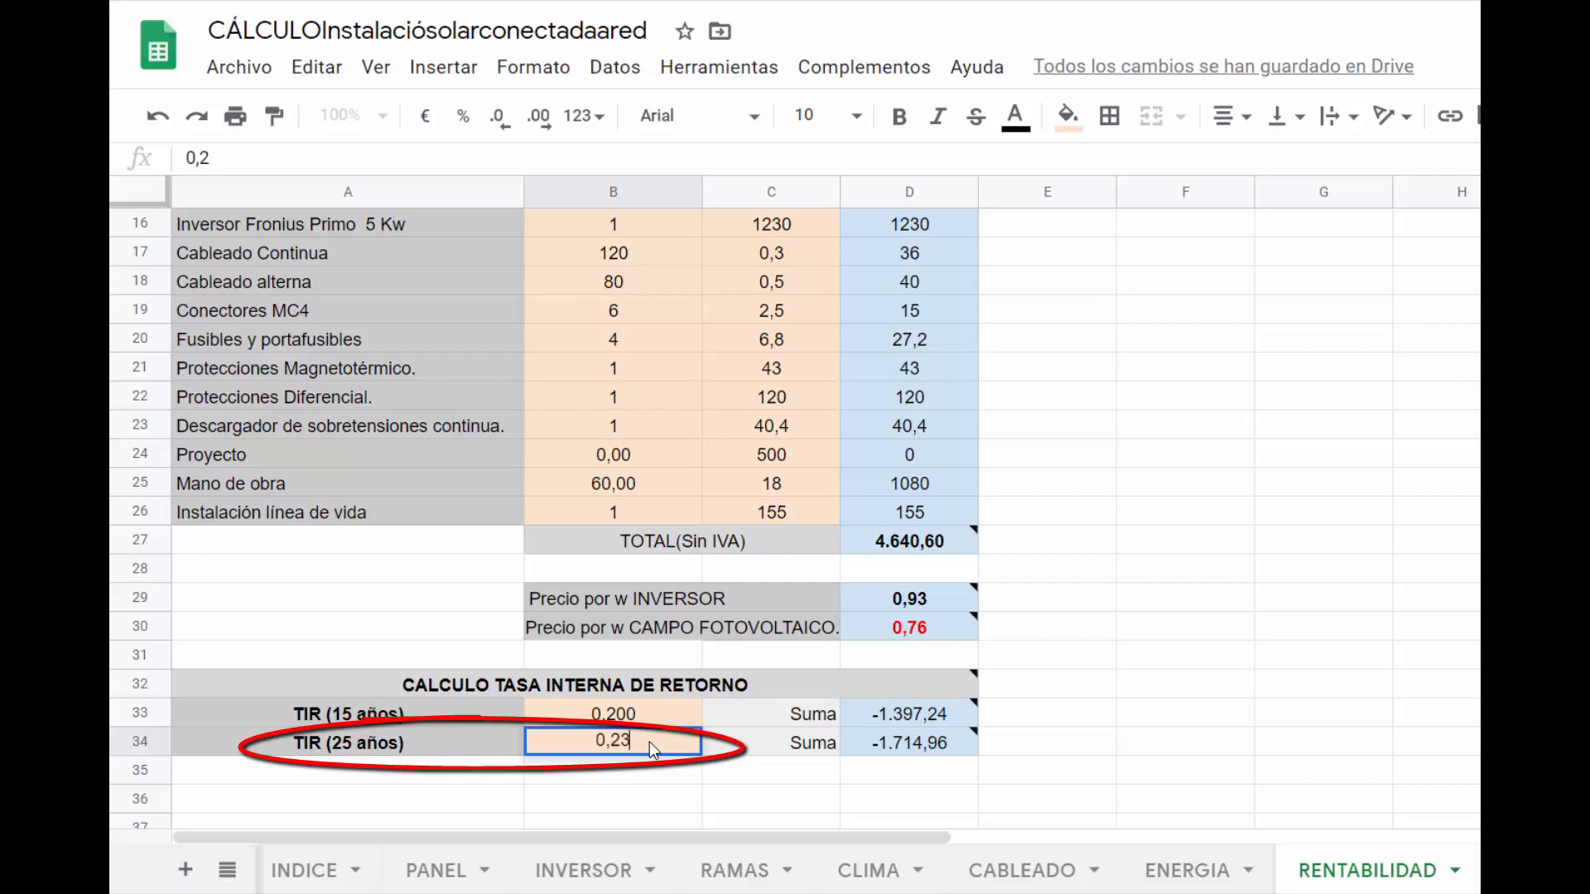
key("Return")
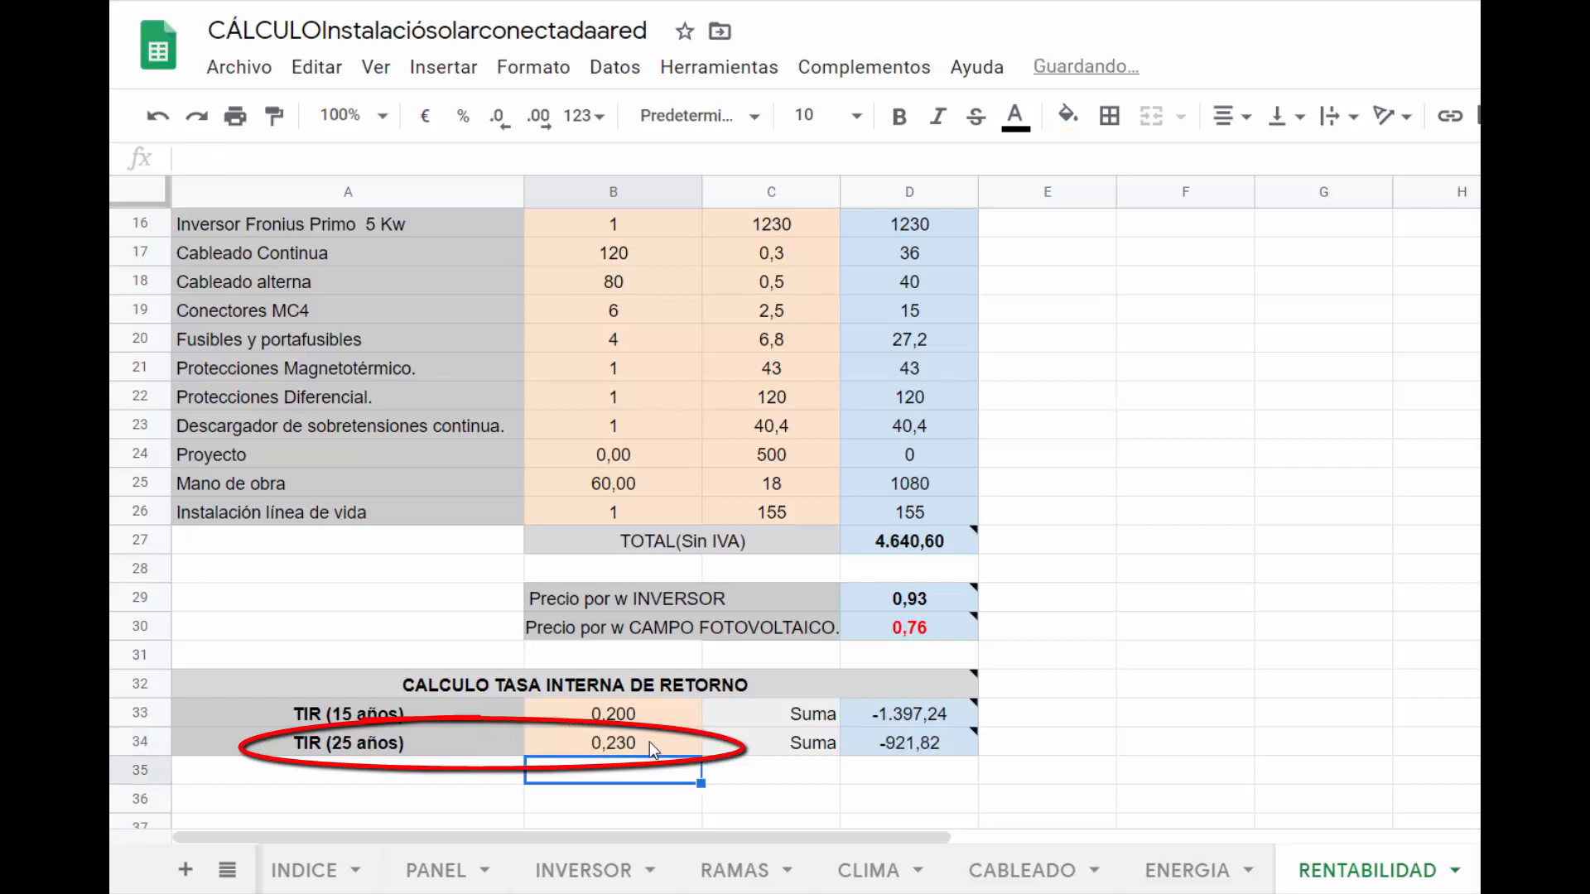
Step: Try rates of 0,24 and 0,25 for TIR (25 años) in the internal rate of return calculation
left_click(649, 742)
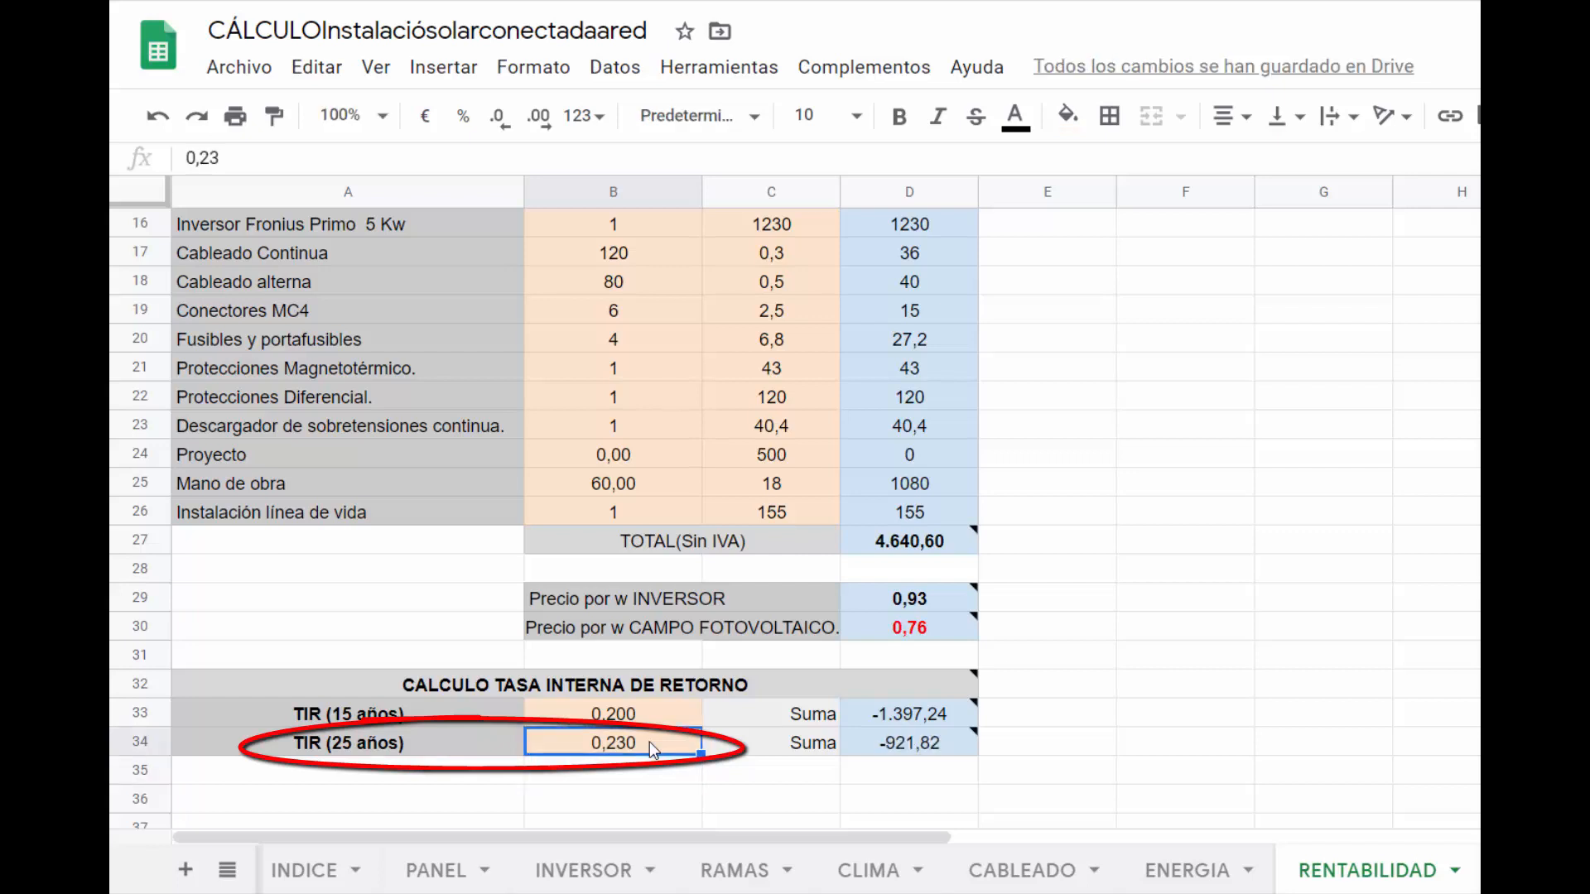
type("0,24")
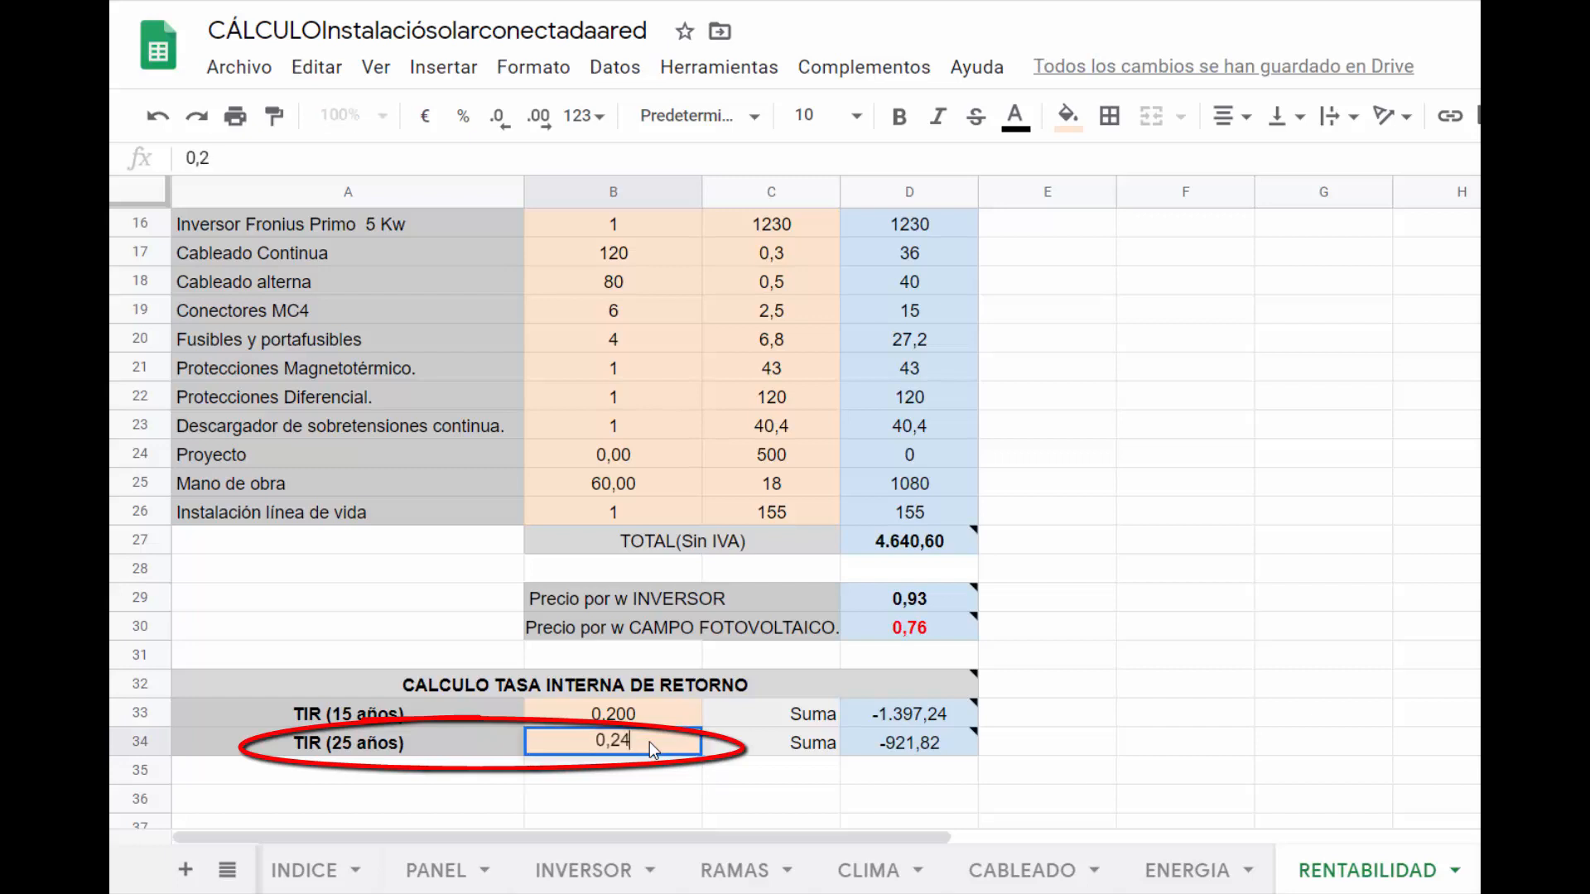
key("Return")
left_click(649, 742)
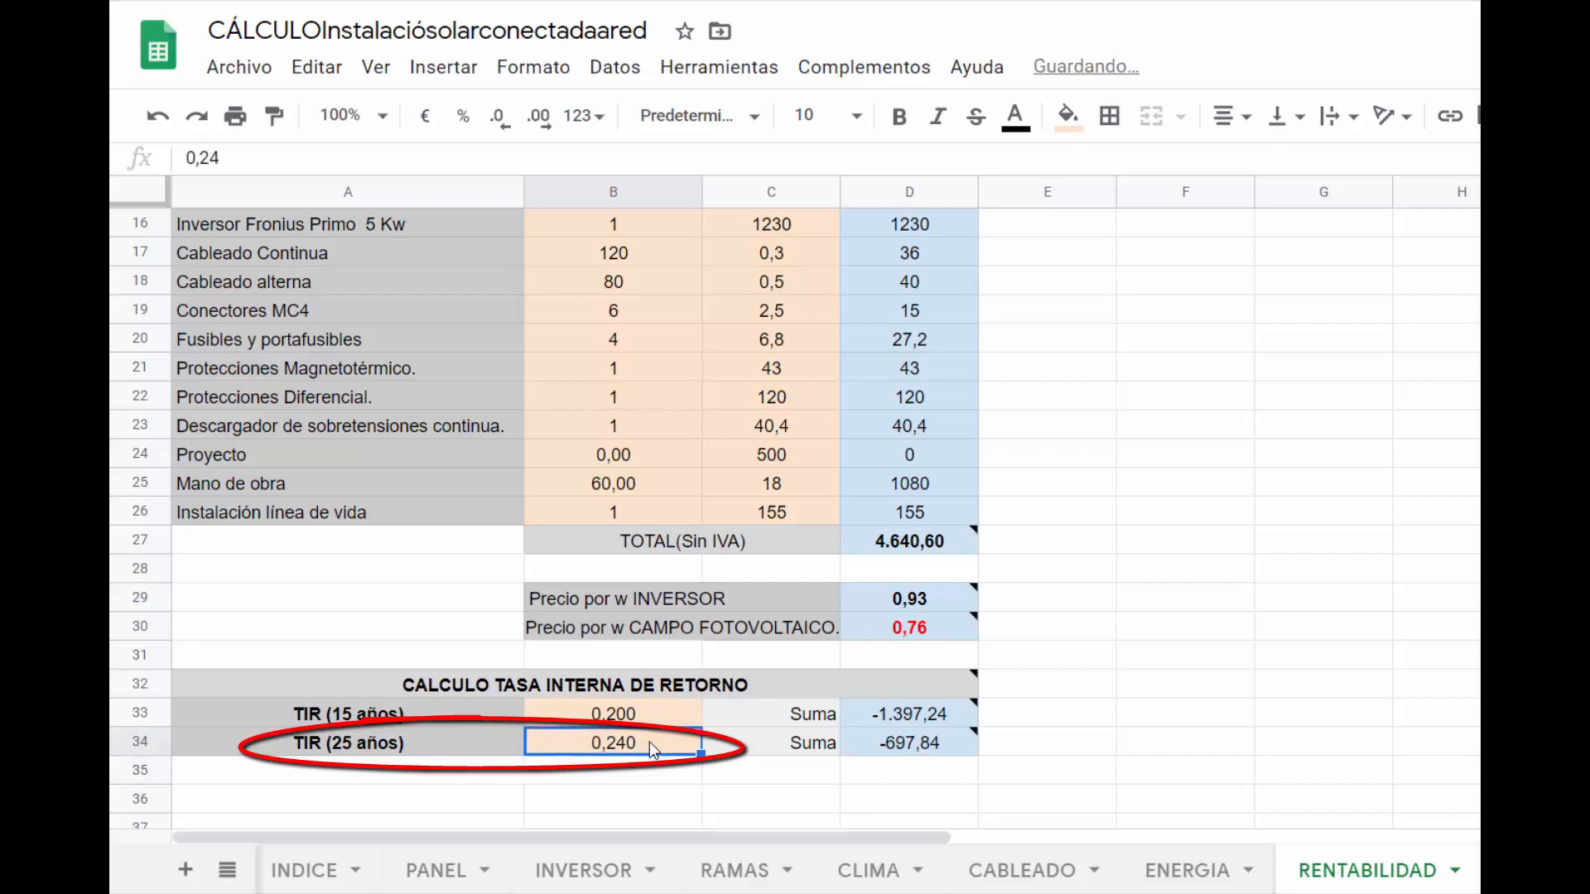
type("0,2")
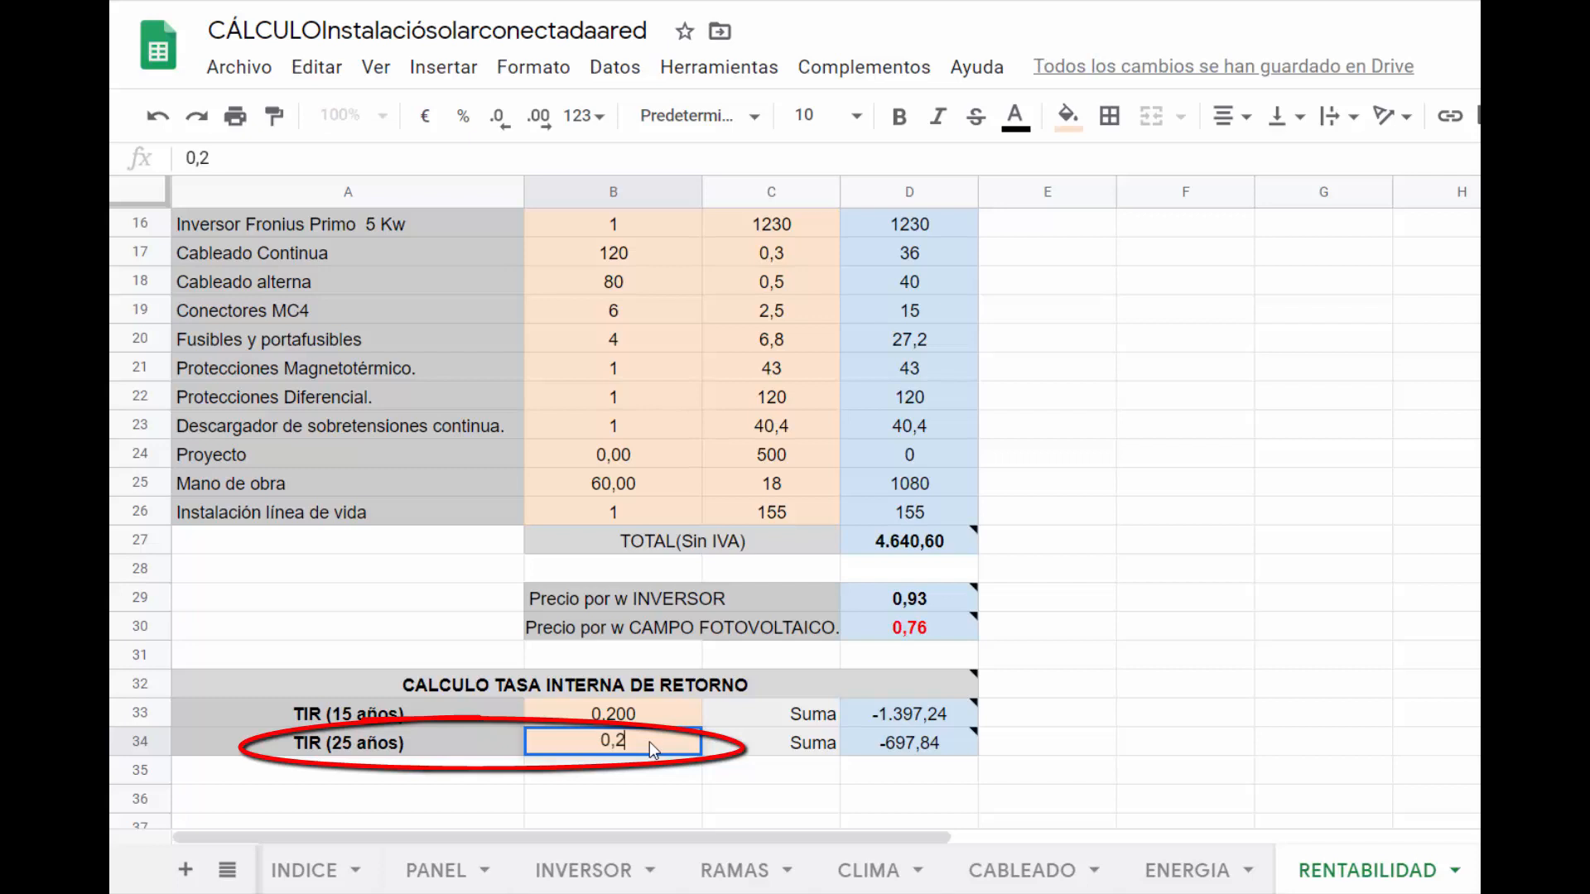
type("5")
key("Return")
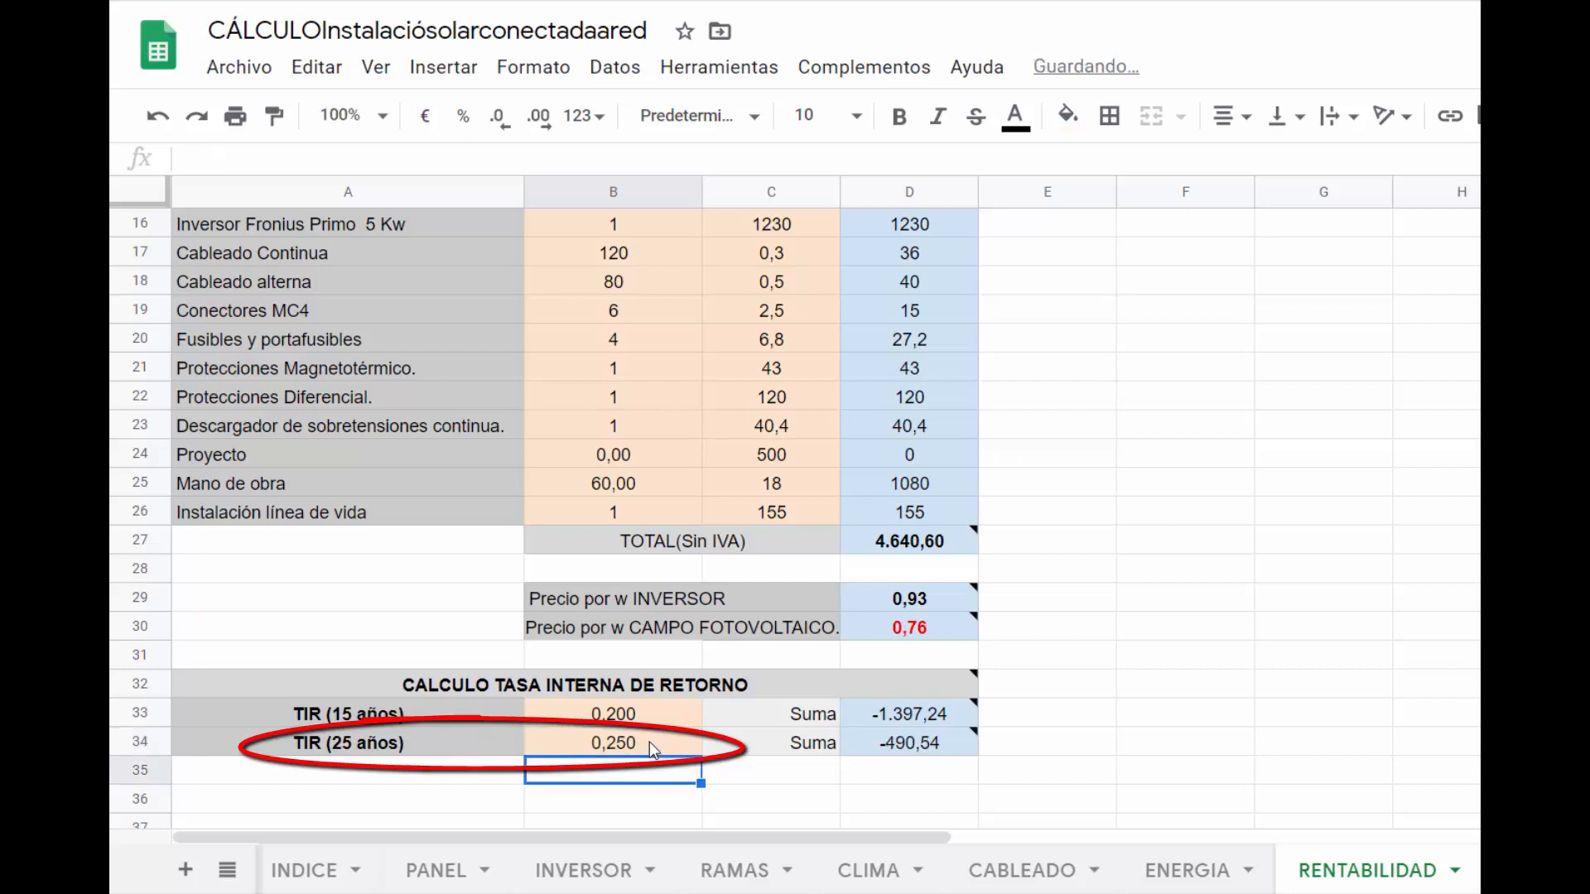
Step: Try rates of 0,26 and 0,27 for TIR (25 años) to bring its Suma closer to zero
left_click(649, 742)
type("0,2")
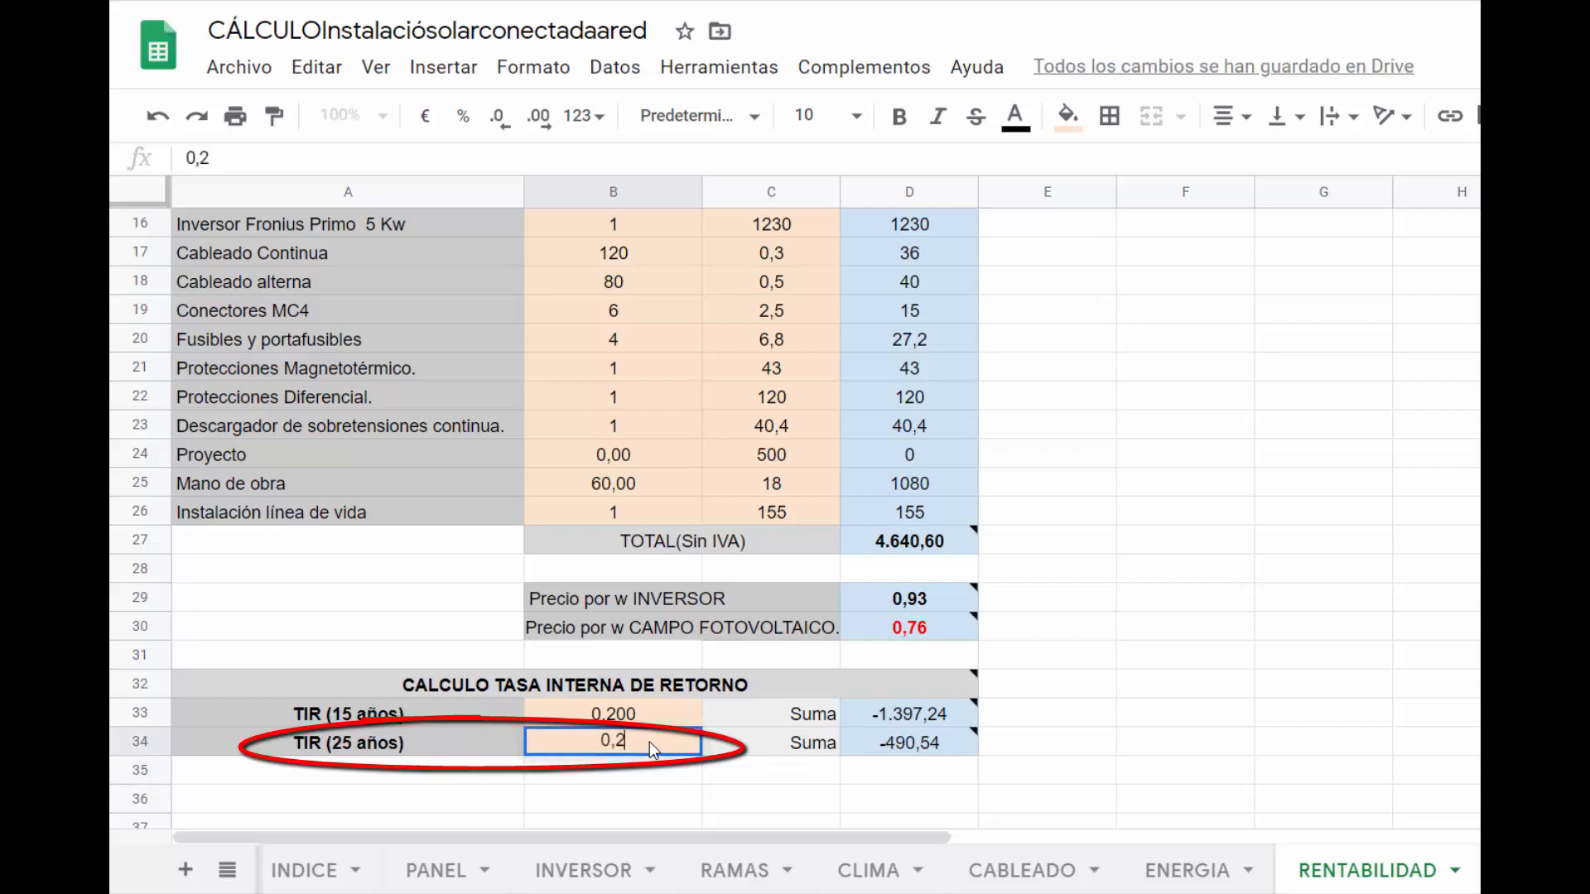
type("6")
key("Return")
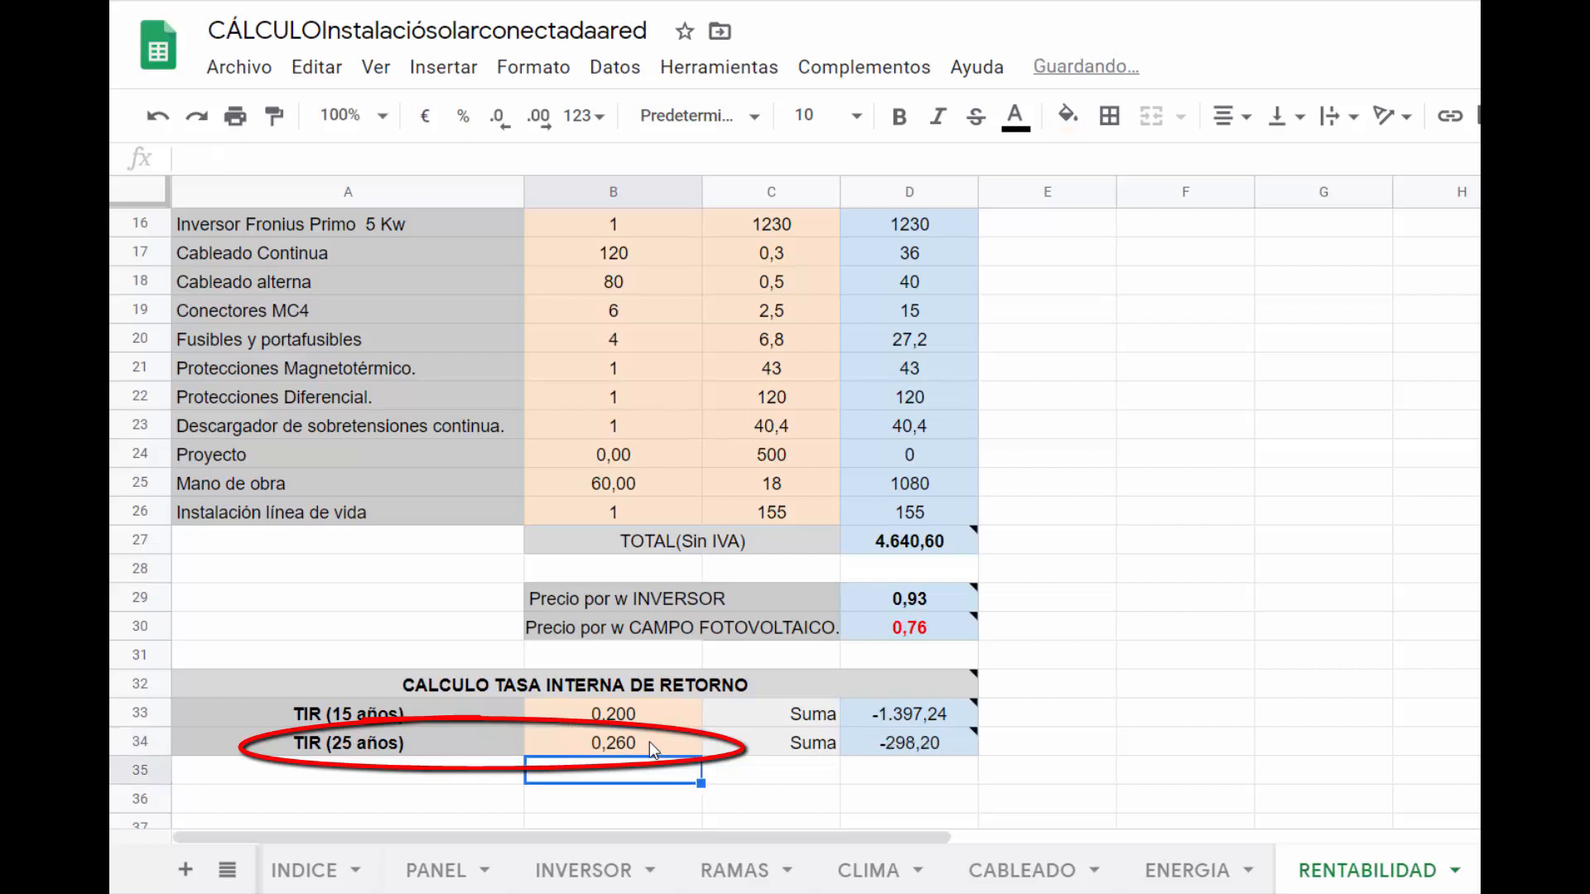
left_click(649, 742)
type("0,27")
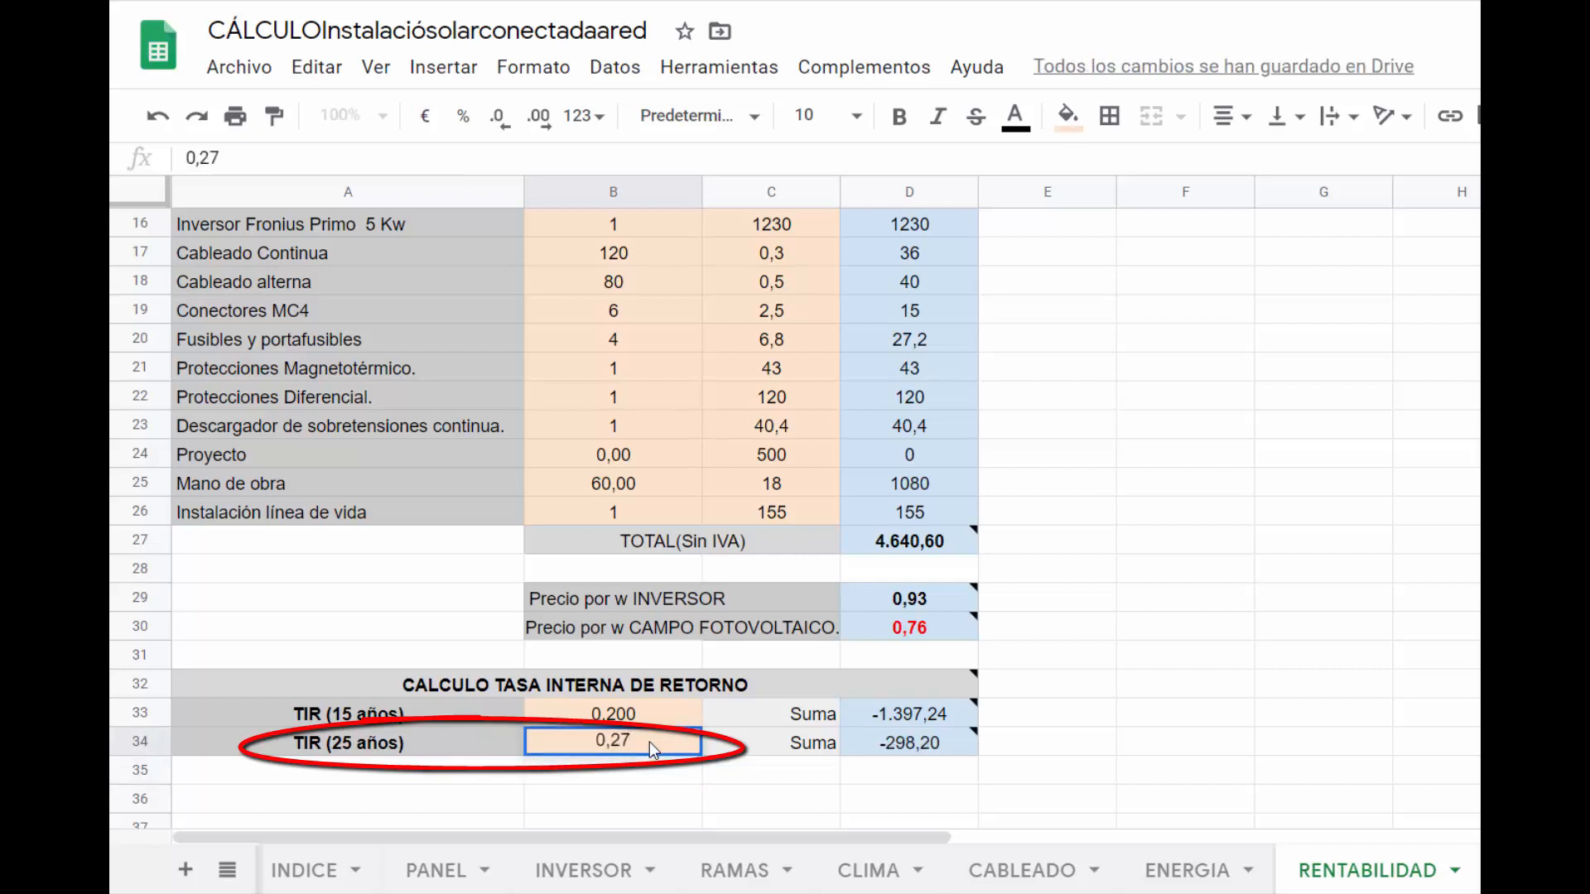
key("Return")
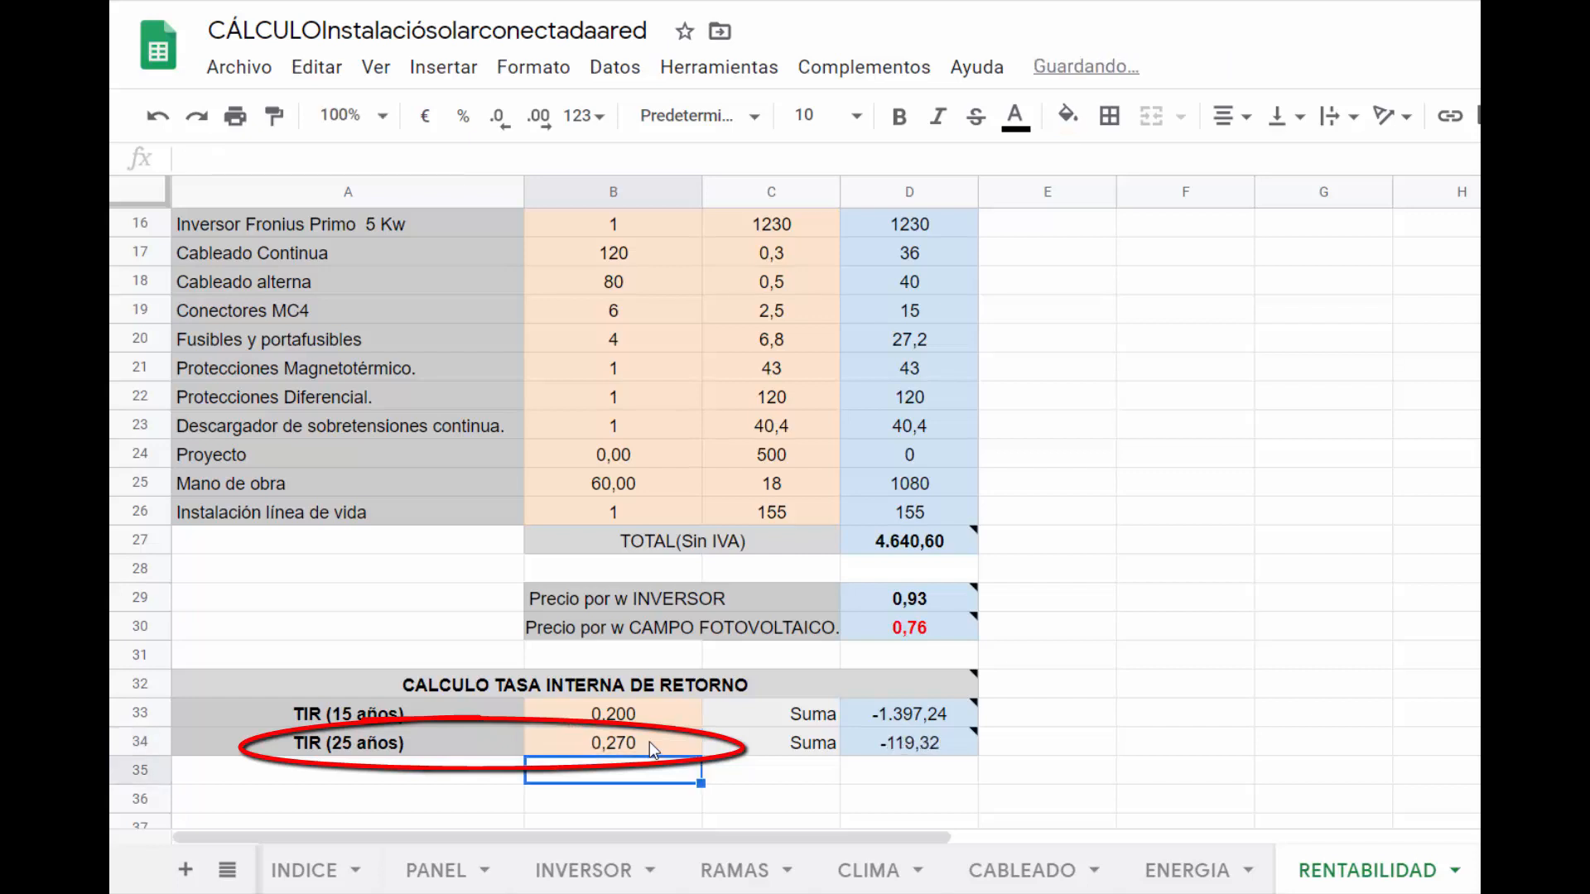
Step: Try a rate of 0,28 for TIR (25 años) in the internal rate of return calculation
left_click(649, 742)
type("0,")
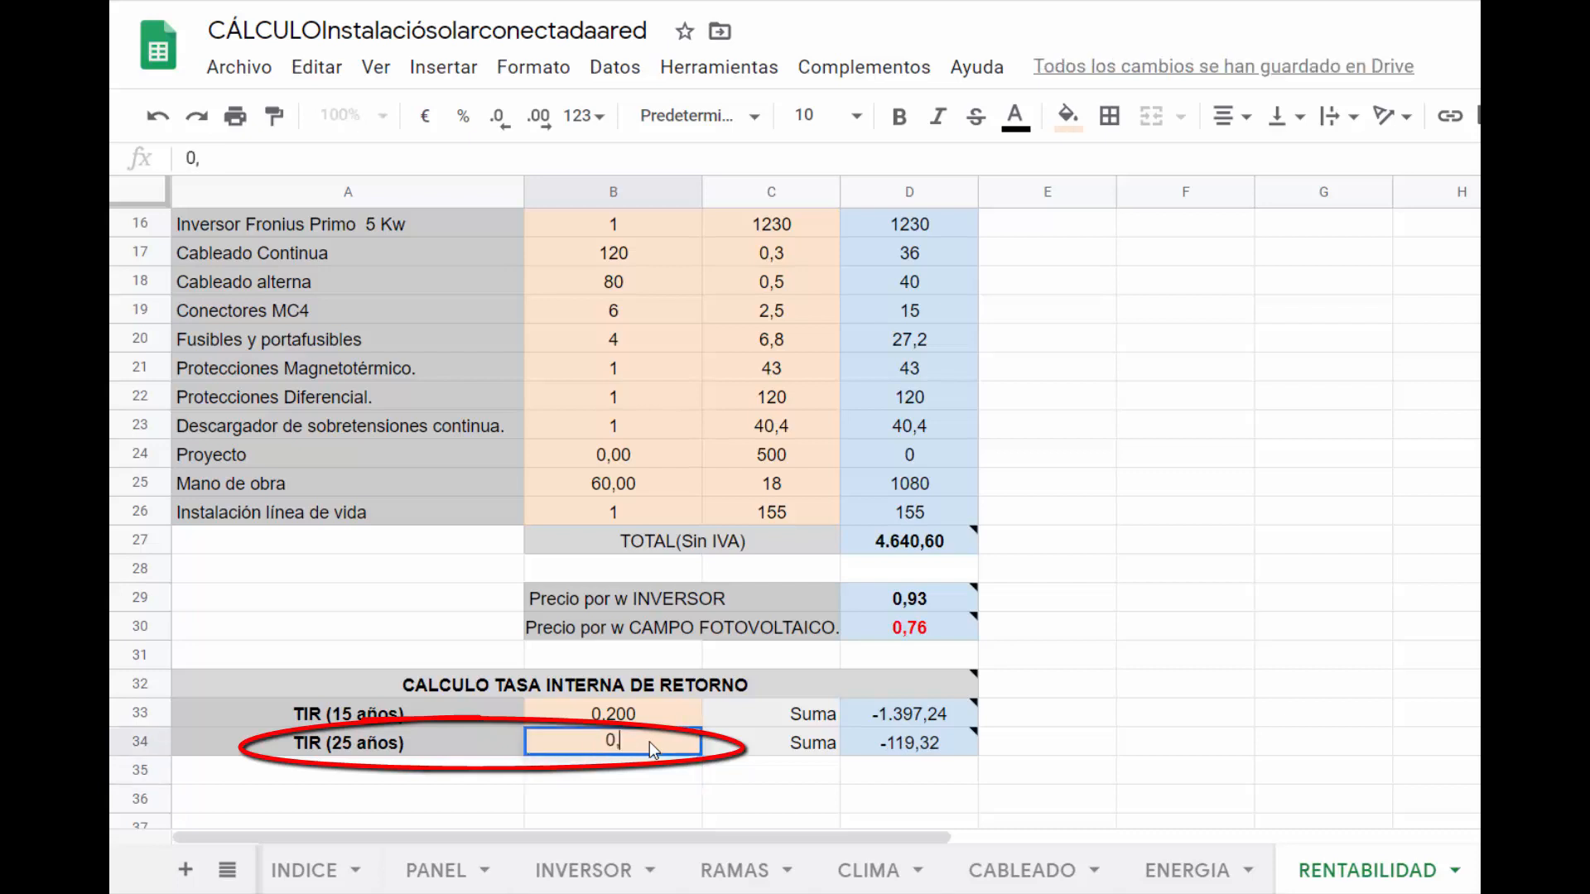
type("28")
key("Return")
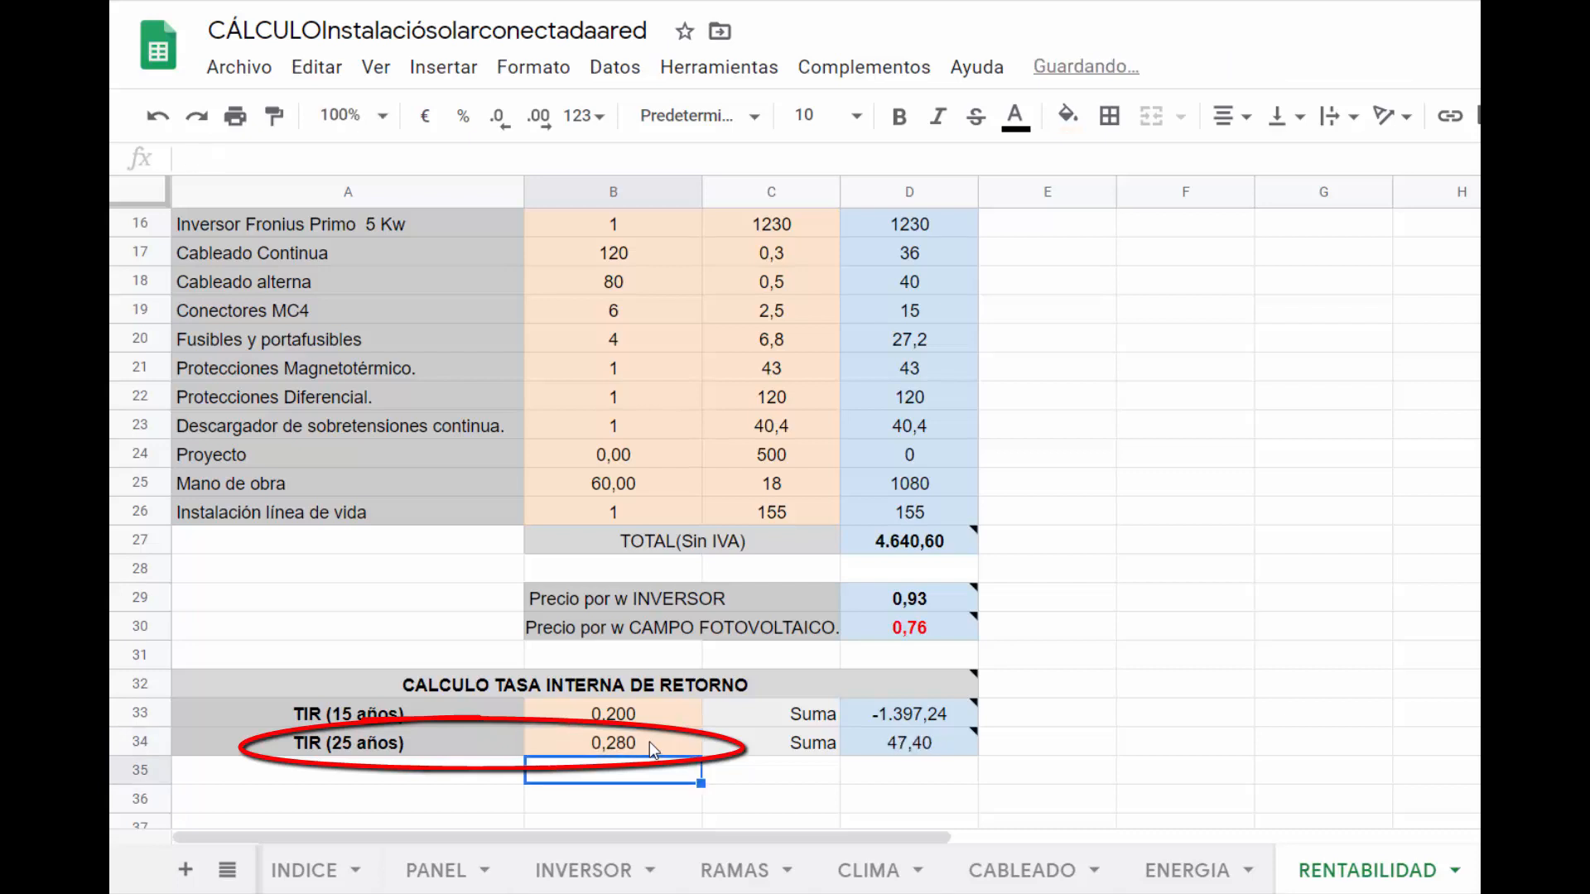
Step: Set the TIR (25 años) rate to 0,277 in the internal rate of return calculation
left_click(649, 742)
type("0,")
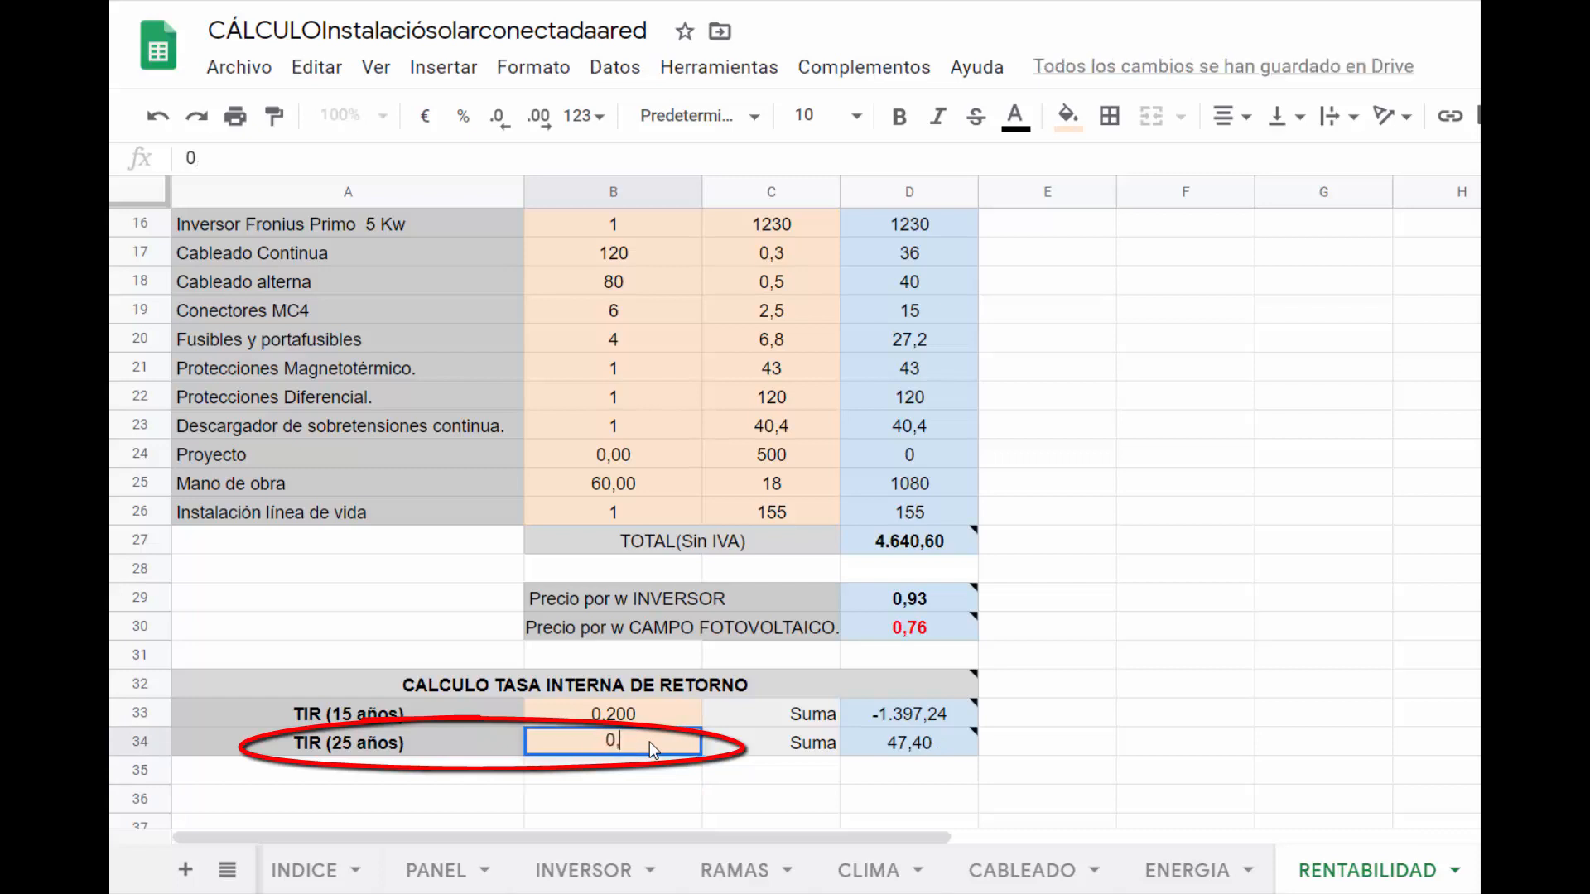
type("277")
key("Return")
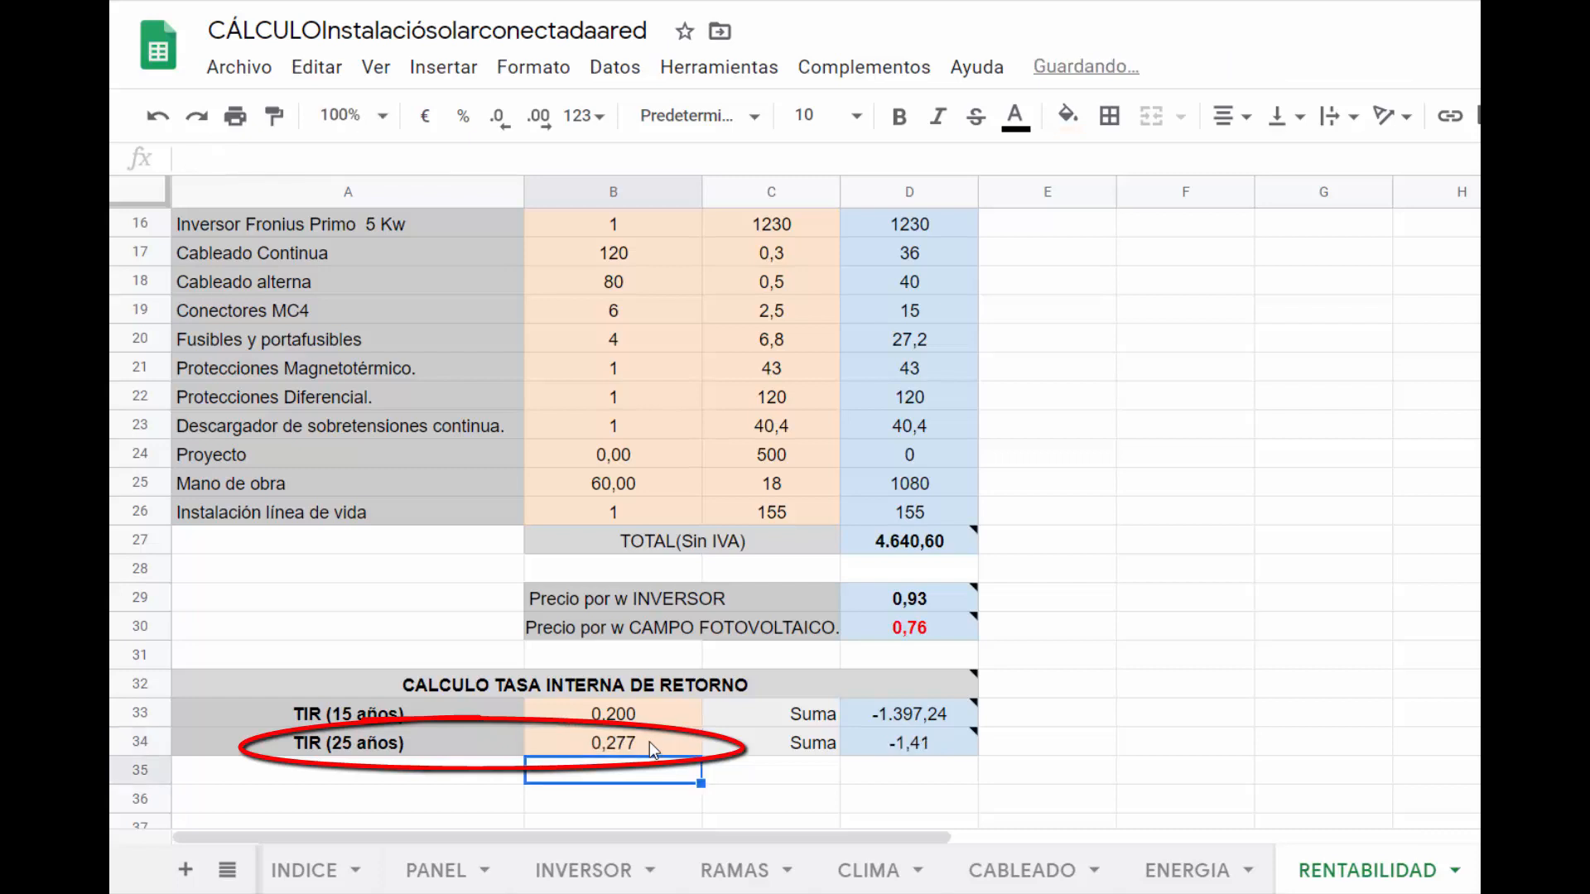